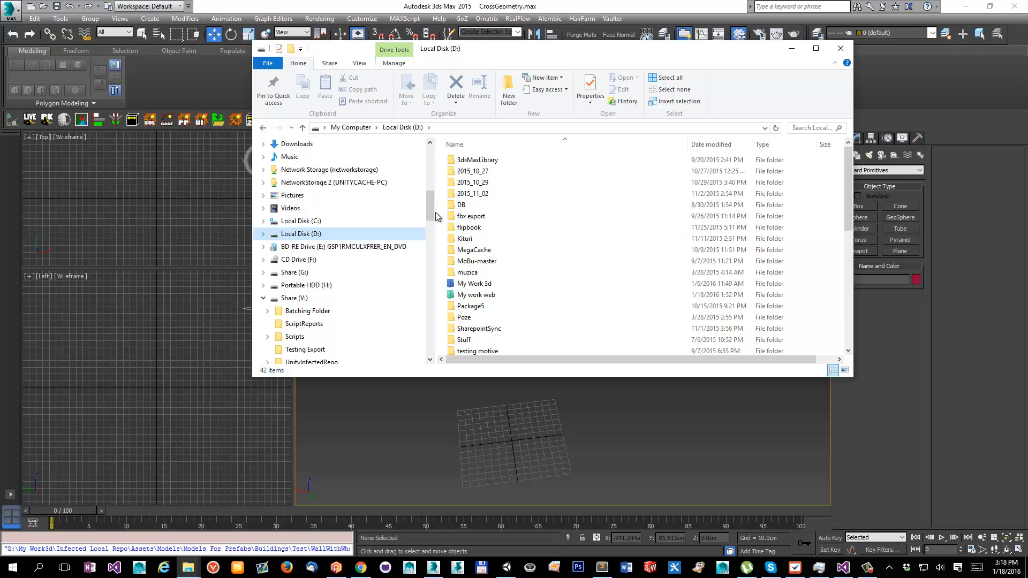
# Step: Open the Scripts folder of task "582 - Create Documentation for Unity To Max" and inspect its 3dbrothers subfolder
pyautogui.scroll(8, 428, 172)
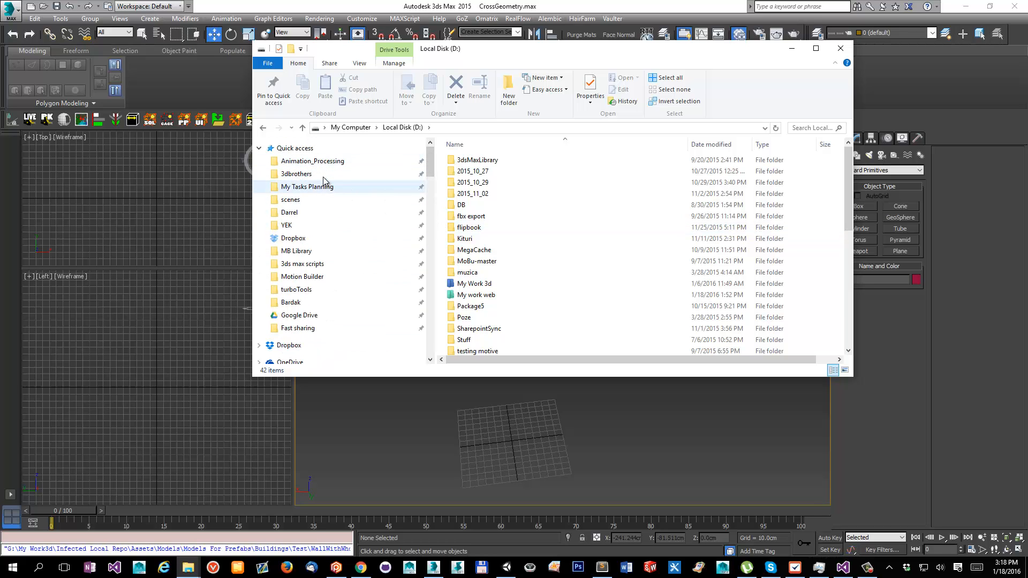
pyautogui.click(332, 187)
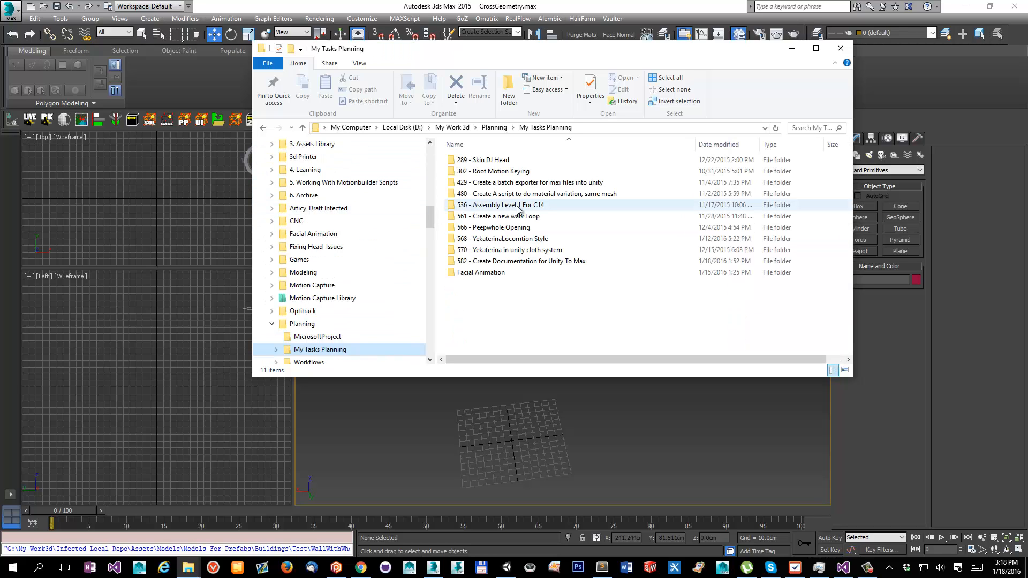
pyautogui.doubleClick(498, 260)
pyautogui.doubleClick(470, 172)
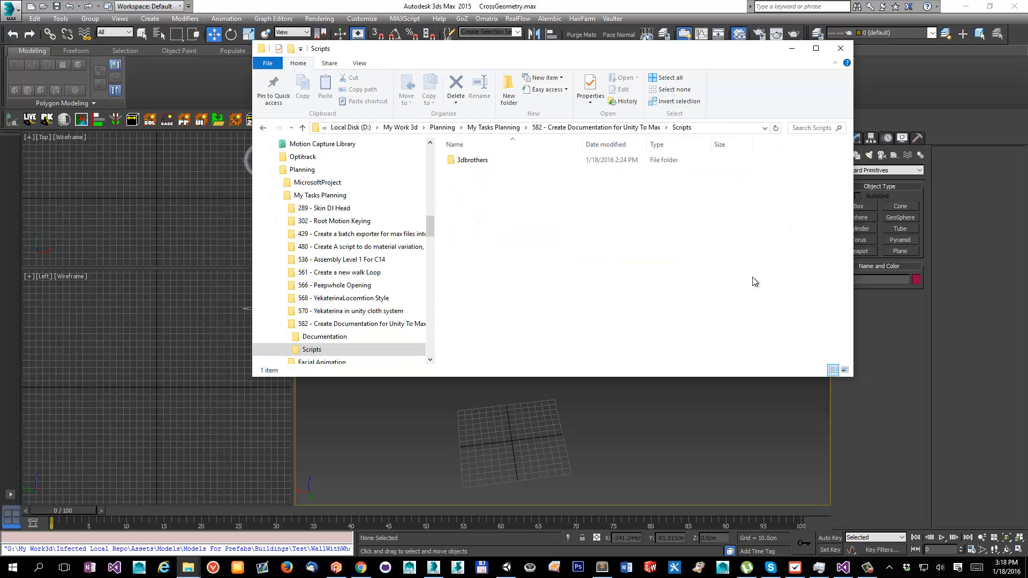
pyautogui.doubleClick(486, 159)
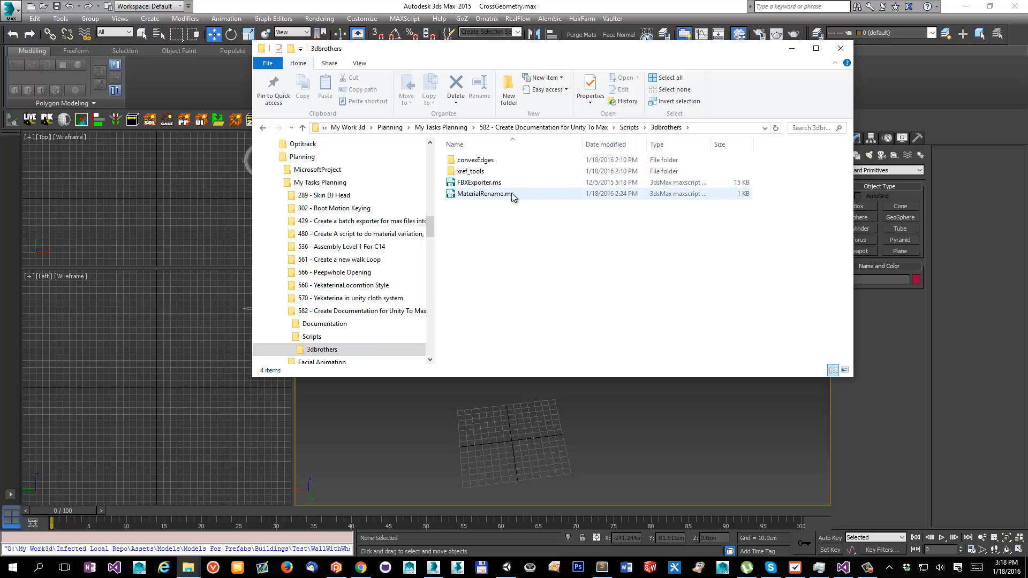
pyautogui.click(503, 182)
pyautogui.click(490, 230)
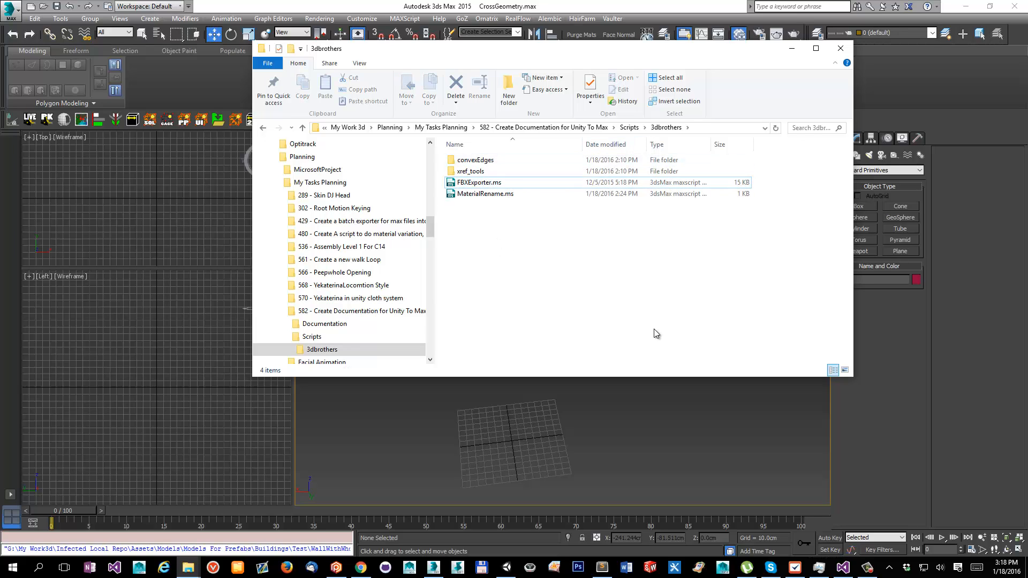
pyautogui.click(629, 127)
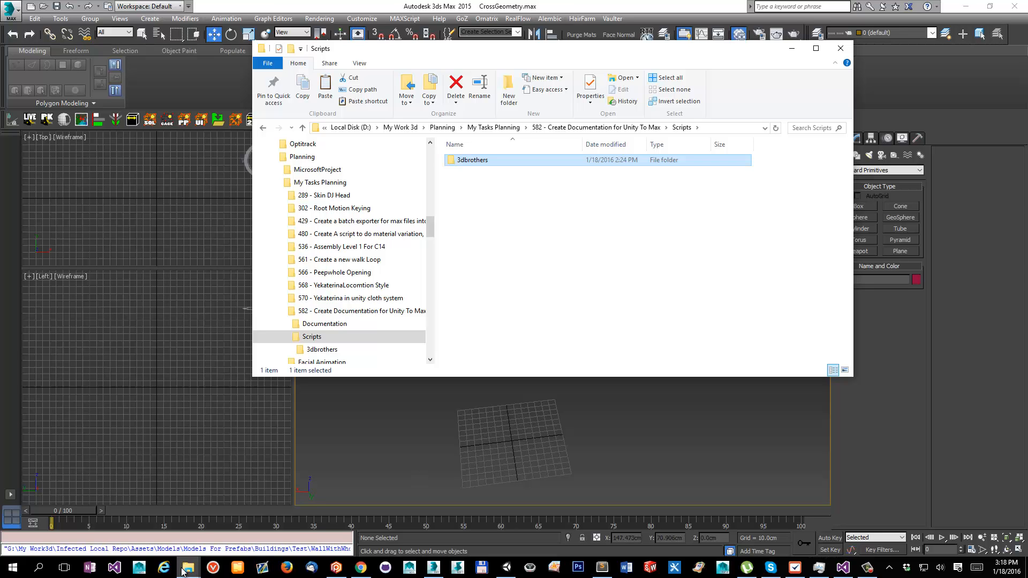
# Step: Switch to the File Explorer window showing Temp Folder for WIP Props and open Local Disk (C:) there
pyautogui.moveTo(187, 567)
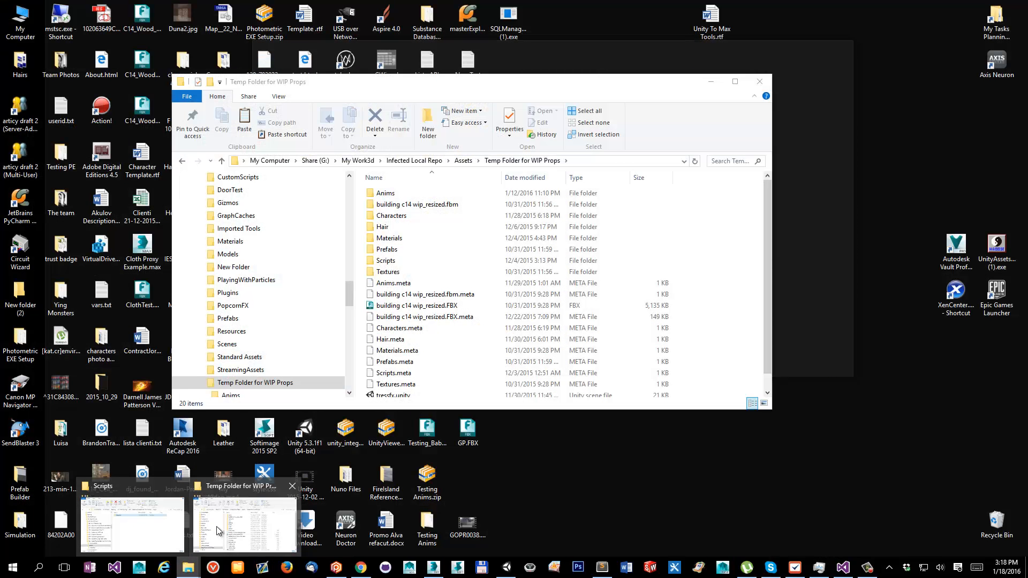
pyautogui.click(216, 525)
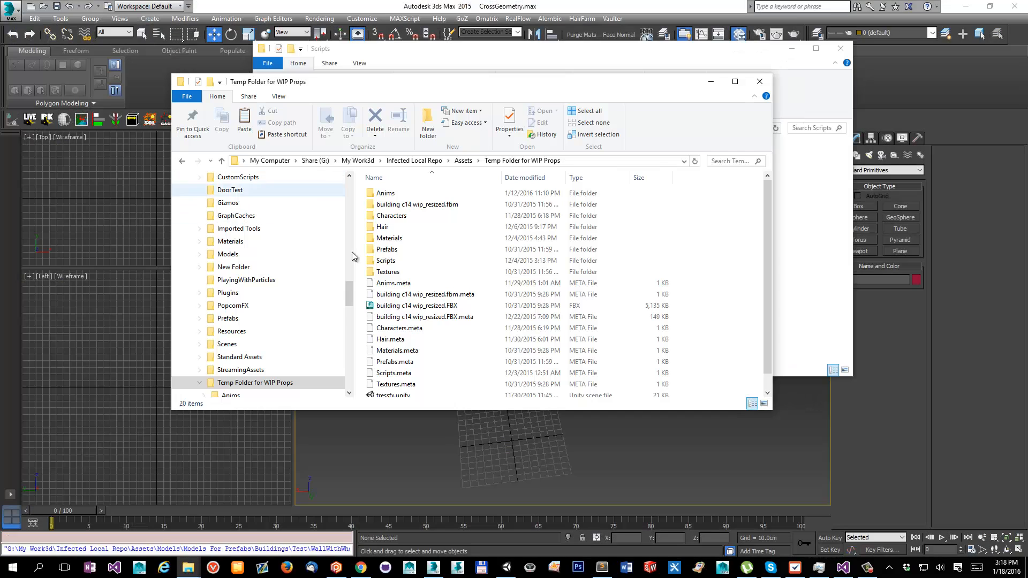
pyautogui.moveTo(353, 290); pyautogui.dragTo(352, 208)
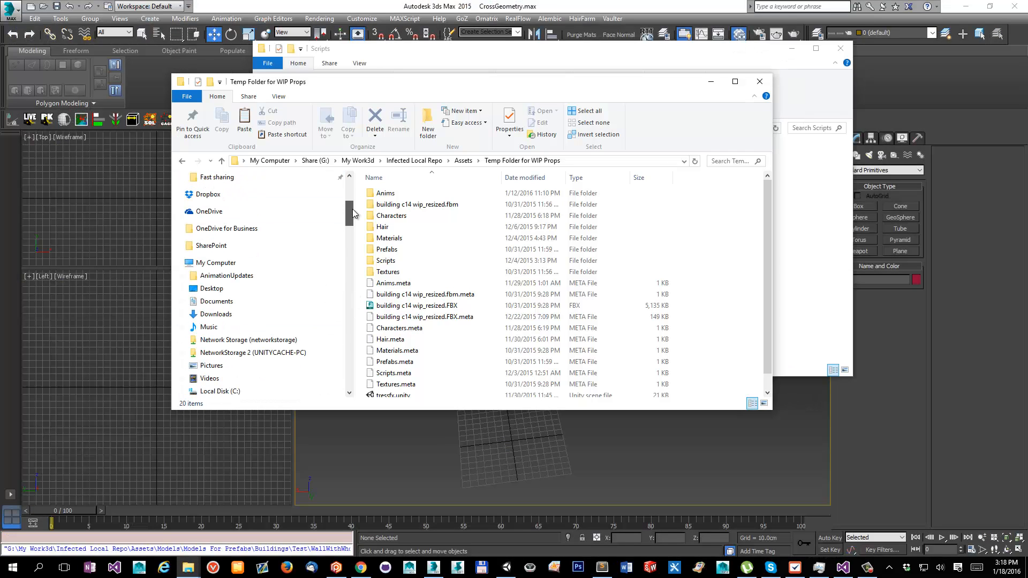
pyautogui.click(212, 262)
pyautogui.doubleClick(428, 302)
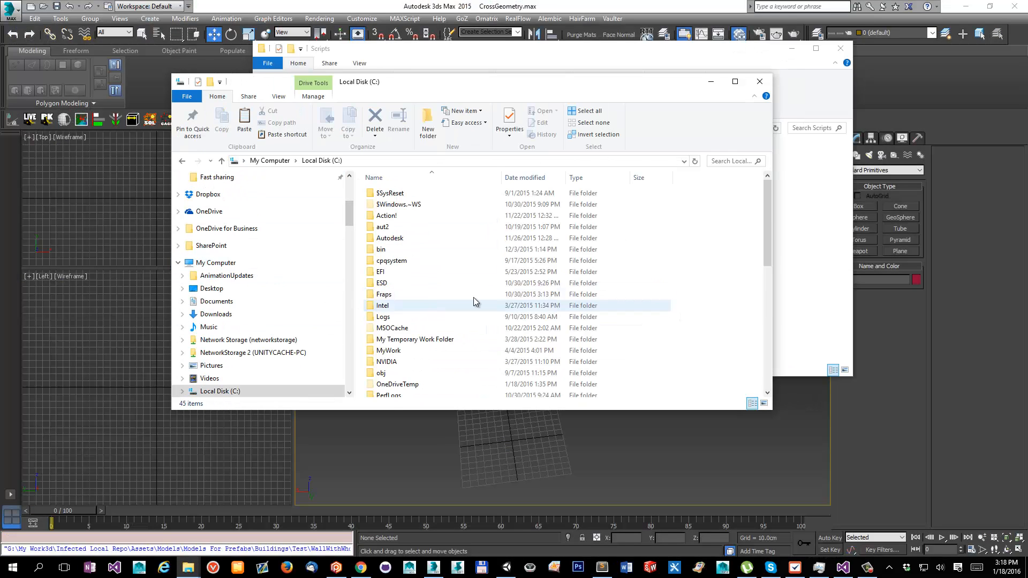
# Step: Open the Program Files\Autodesk\3ds Max 2015\scripts folder and select its 3dbrothers folder
pyautogui.scroll(-1, 473, 299)
pyautogui.doubleClick(421, 351)
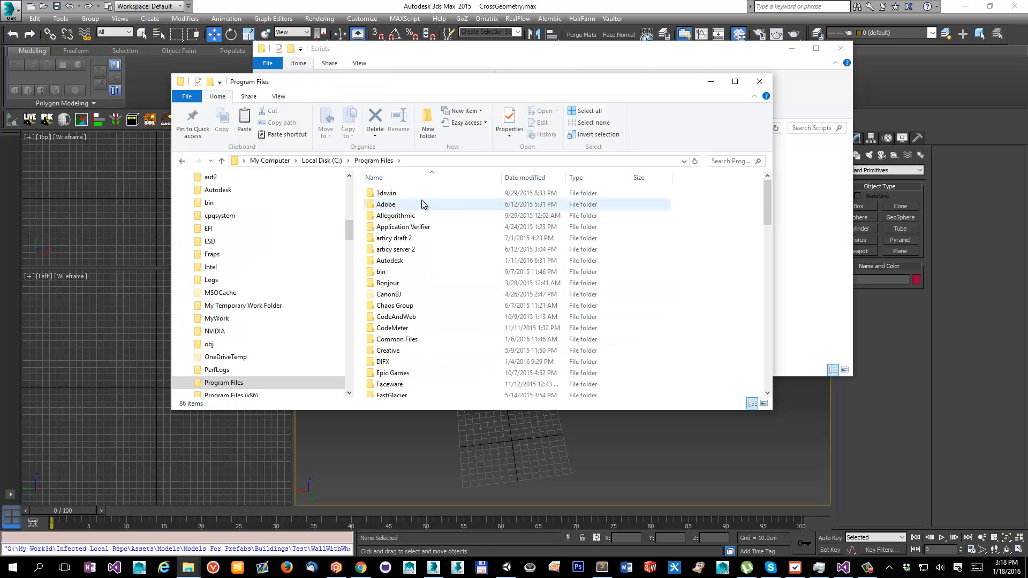
pyautogui.doubleClick(406, 261)
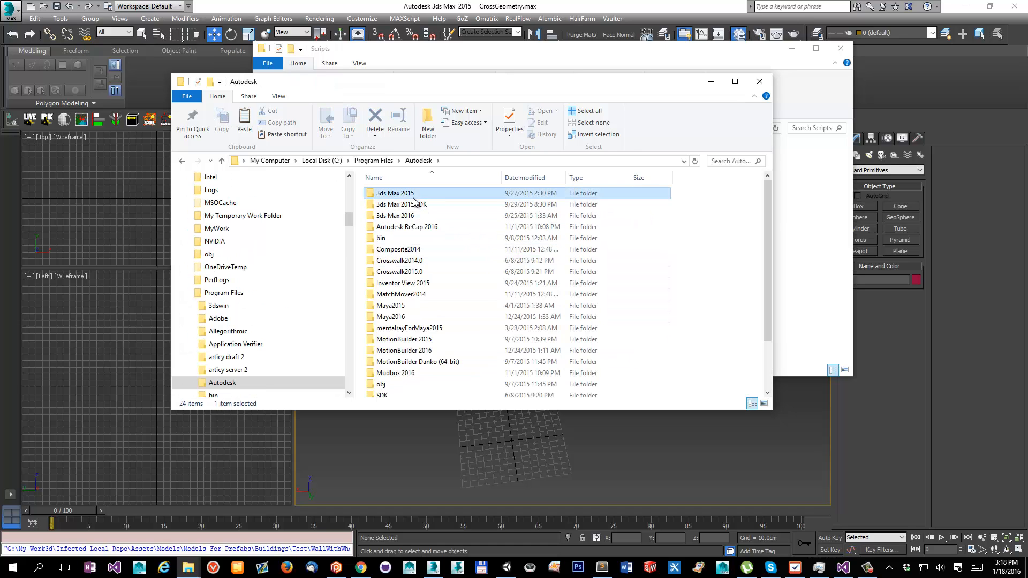
pyautogui.doubleClick(412, 194)
pyautogui.press('s')
pyautogui.doubleClick(404, 213)
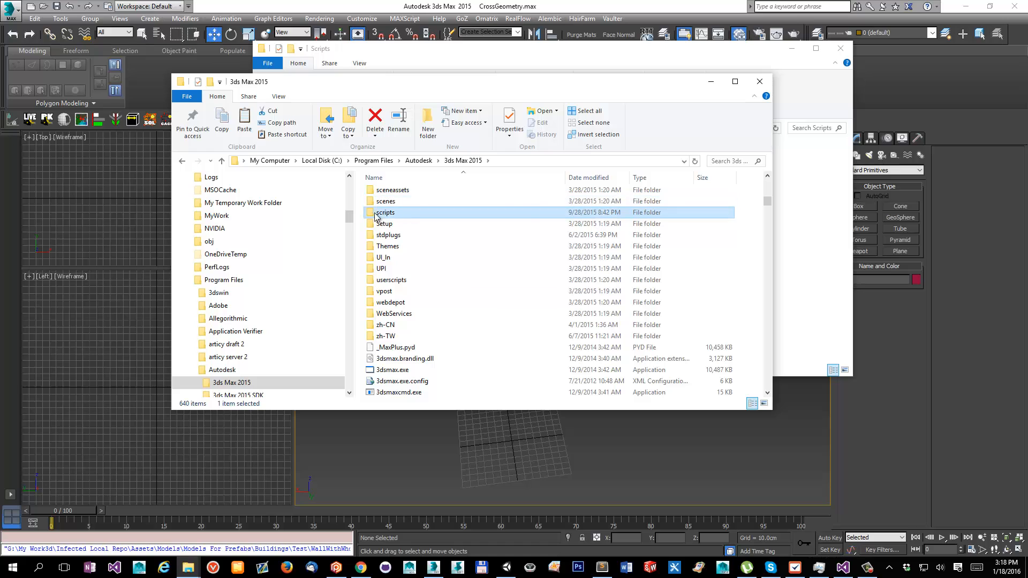
pyautogui.click(419, 194)
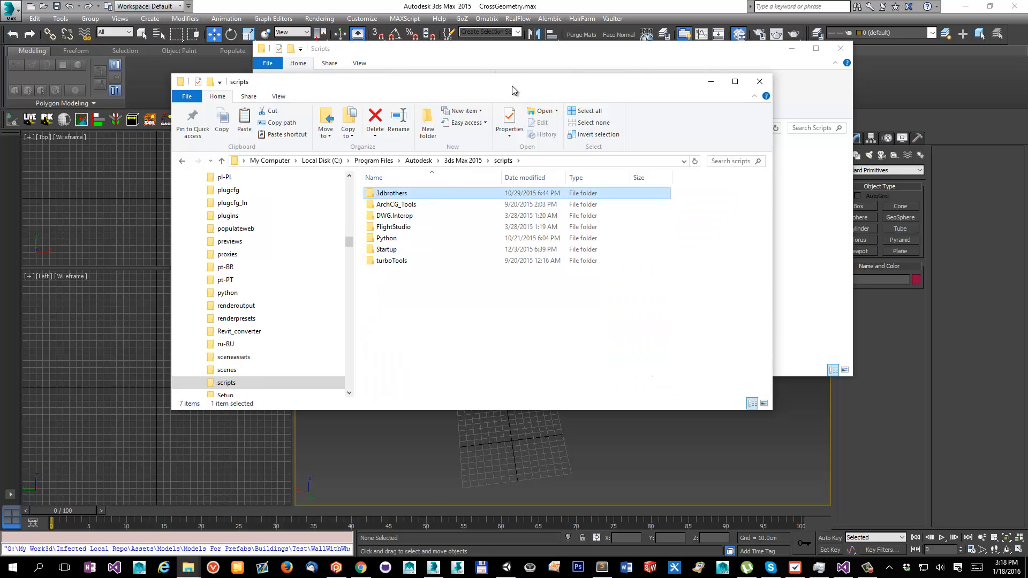
# Step: Move the installed scripts window aside and check FBXExporter.ms and MaterialRename.ms in the task's 3dbrothers folder
pyautogui.moveTo(512, 86); pyautogui.dragTo(0, 147)
pyautogui.doubleClick(480, 161)
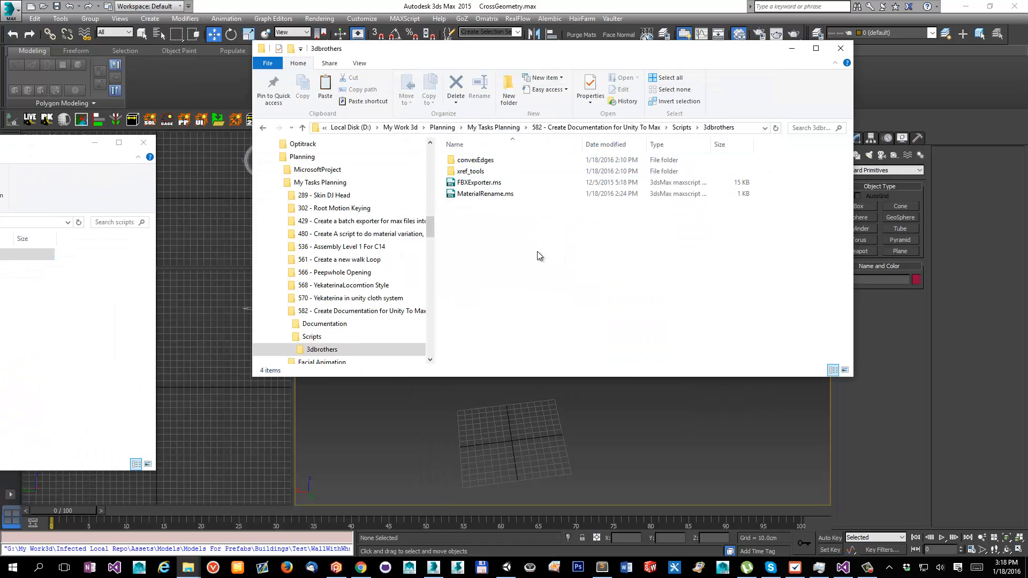
pyautogui.click(484, 183)
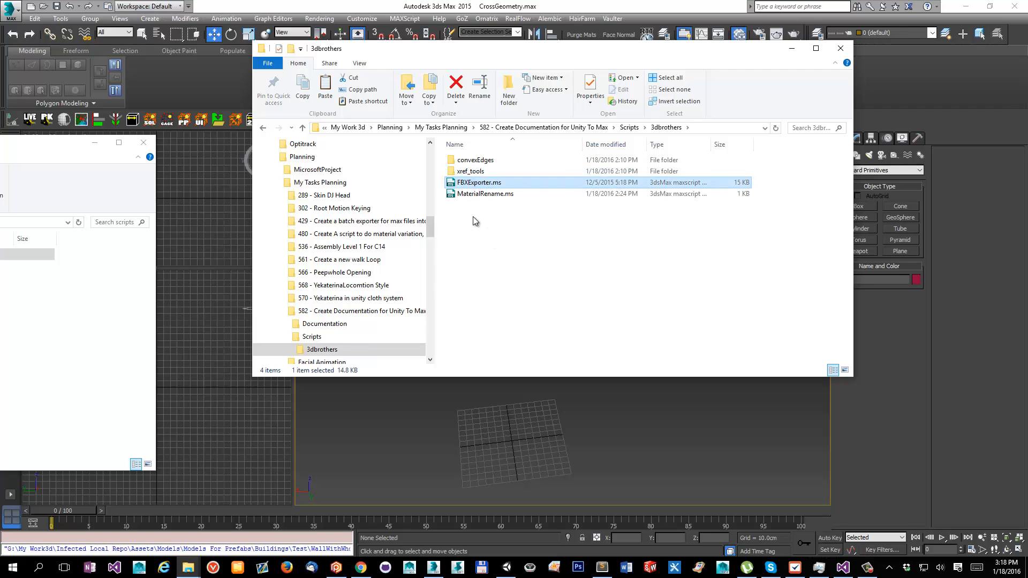
pyautogui.click(490, 195)
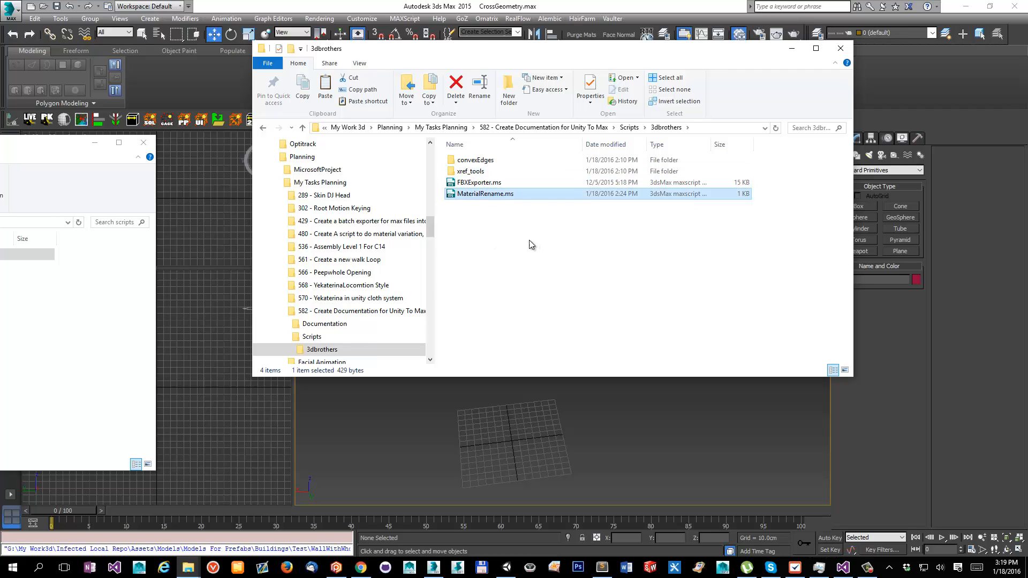
pyautogui.click(530, 243)
pyautogui.click(489, 194)
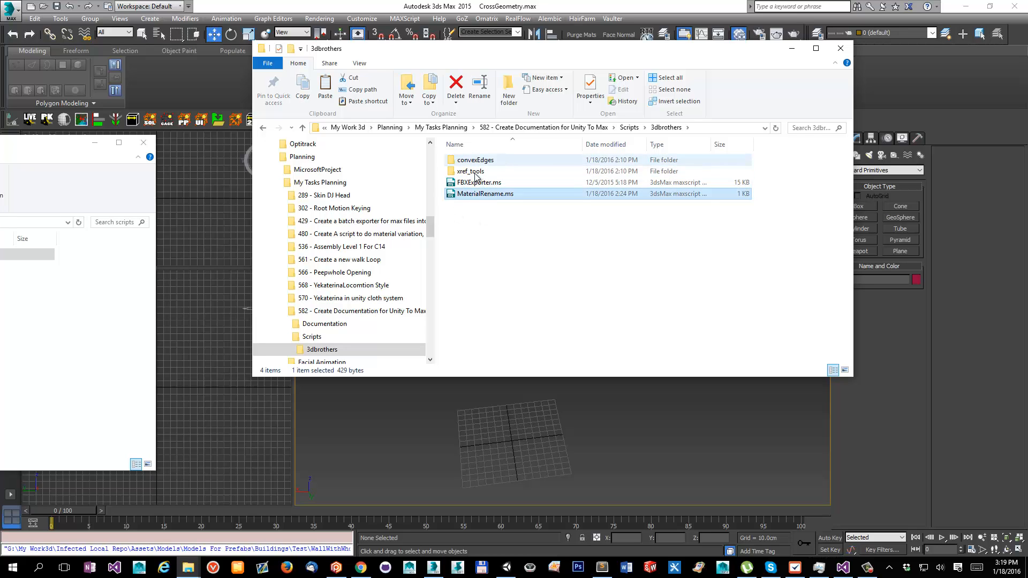
# Step: Open the xref_tools subfolder and check the tool_panel.ms script in it
pyautogui.click(488, 171)
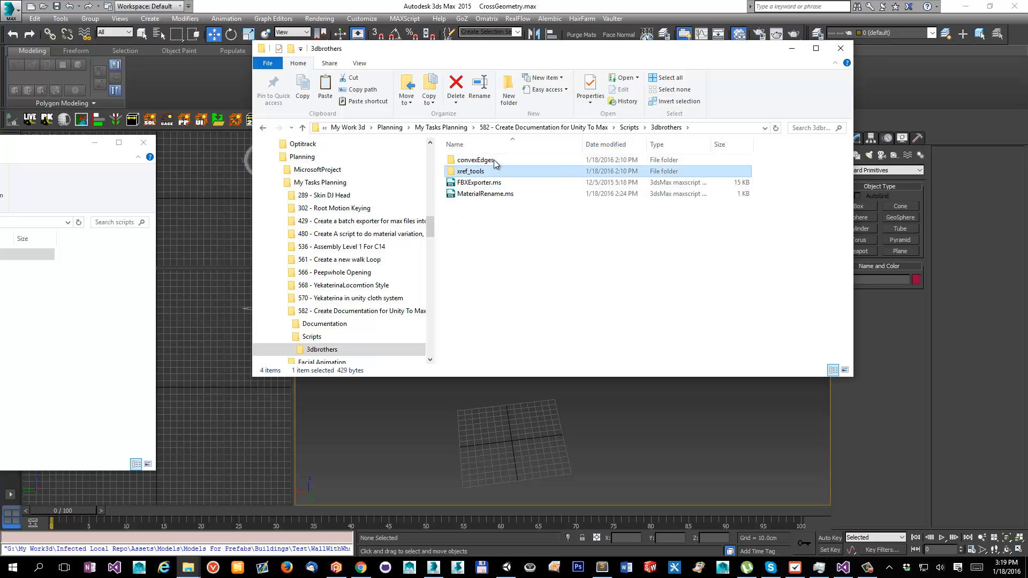
pyautogui.doubleClick(488, 171)
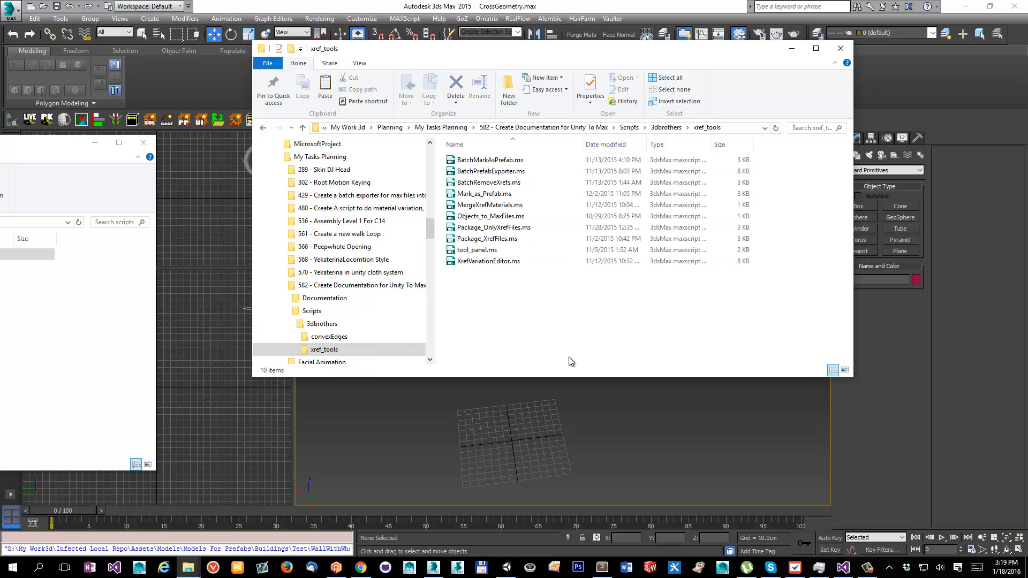
pyautogui.click(485, 250)
pyautogui.click(561, 294)
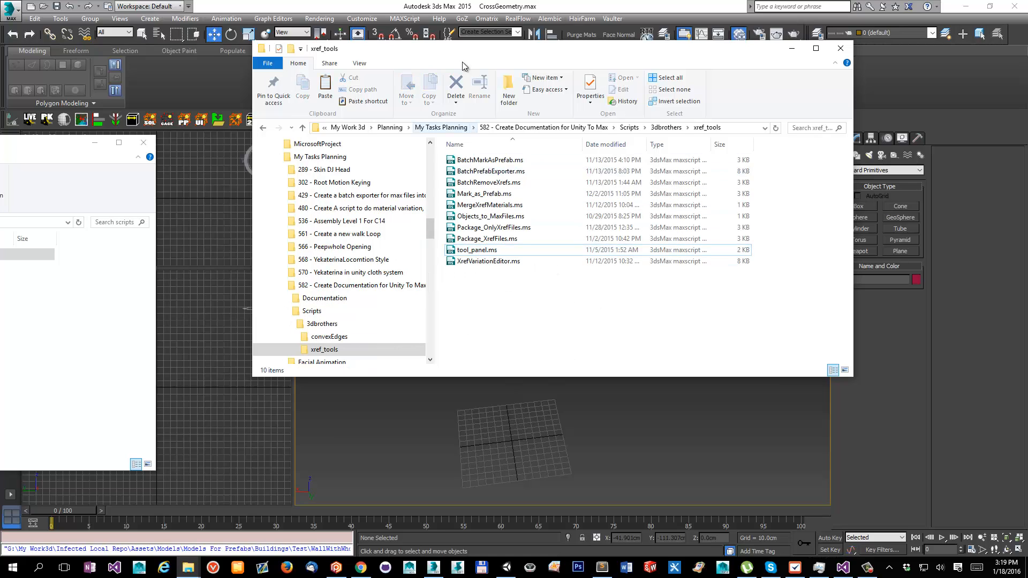
# Step: Uncover the 3ds Max interface and show the 3dbrothers actions in the menu customization settings
pyautogui.moveTo(511, 41); pyautogui.dragTo(479, 183)
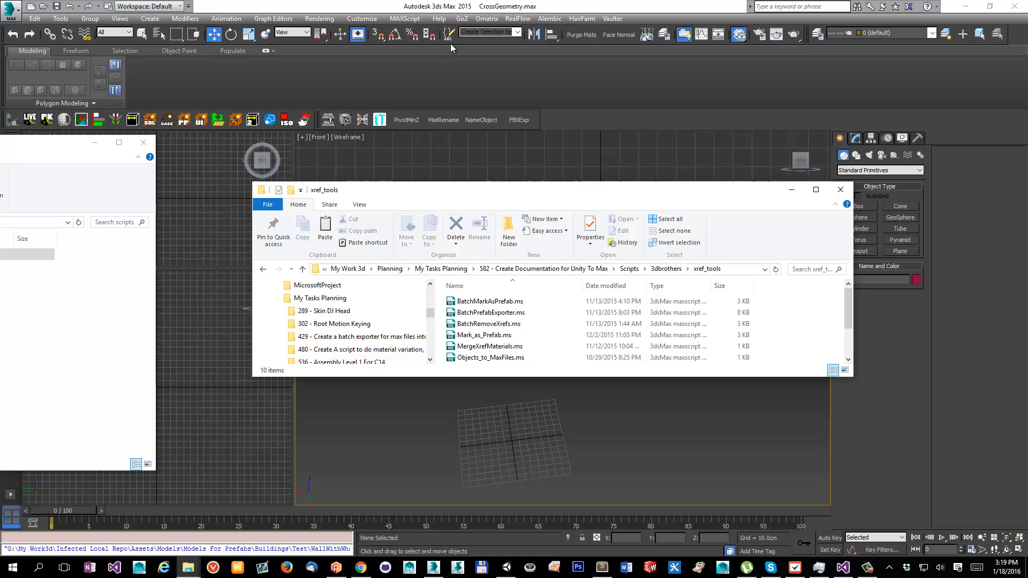
pyautogui.click(362, 18)
pyautogui.press('Escape')
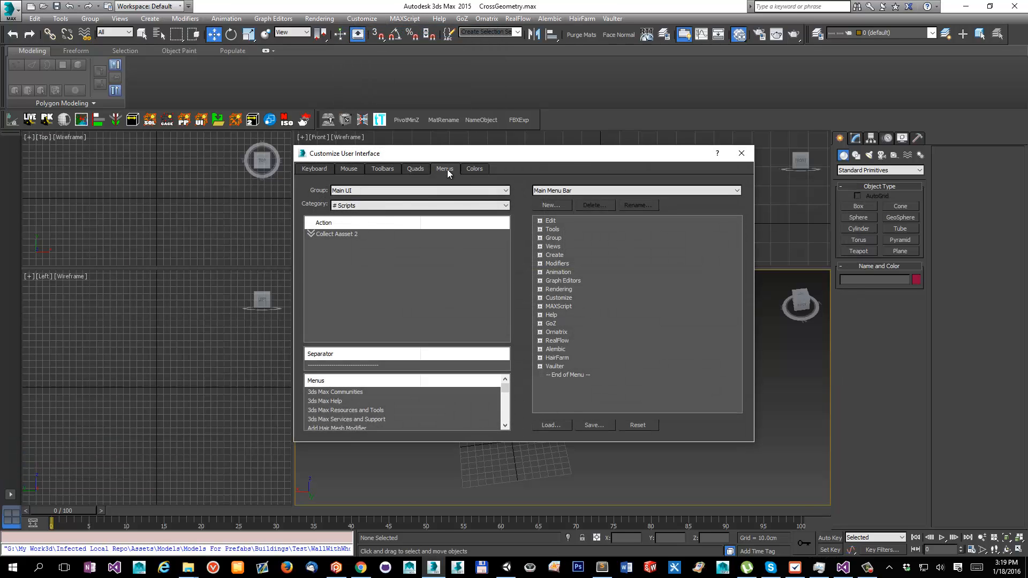
pyautogui.click(371, 205)
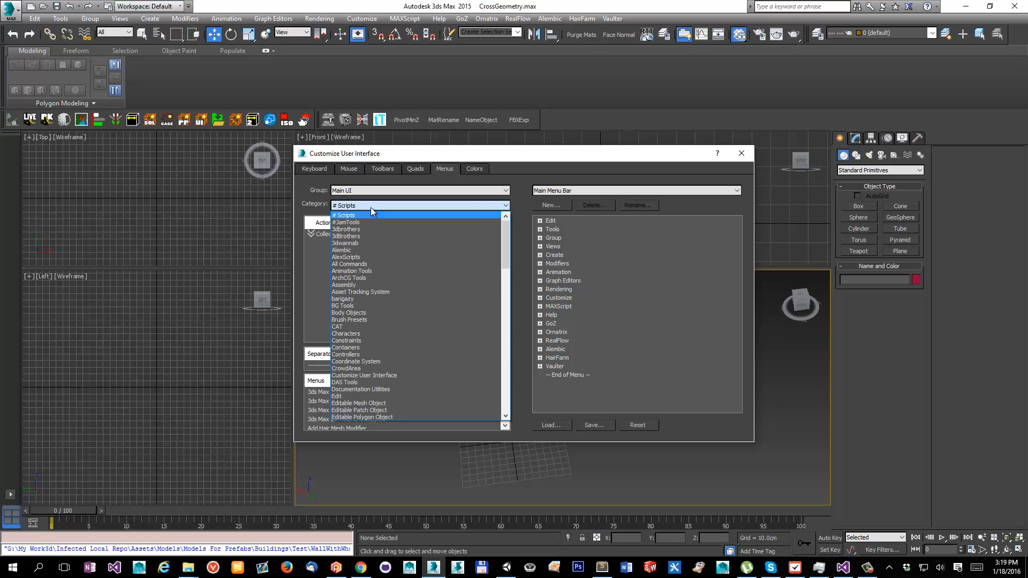
pyautogui.click(346, 229)
pyautogui.click(317, 236)
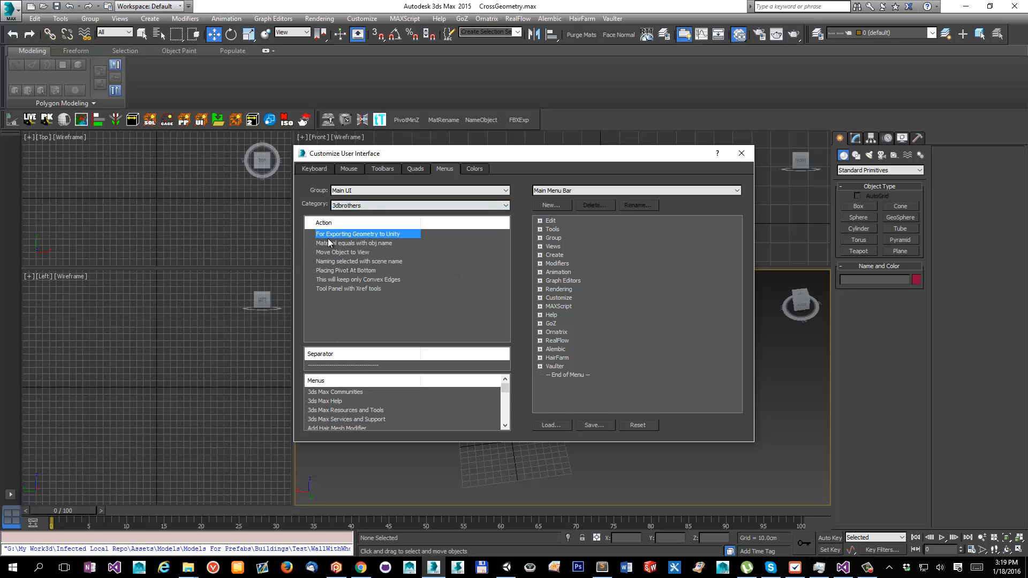
# Step: Expand the Tools menu entries, compare them with the 3dbrothers actions such as Tool Panel with Xref tools, and close the customization dialog
pyautogui.click(539, 229)
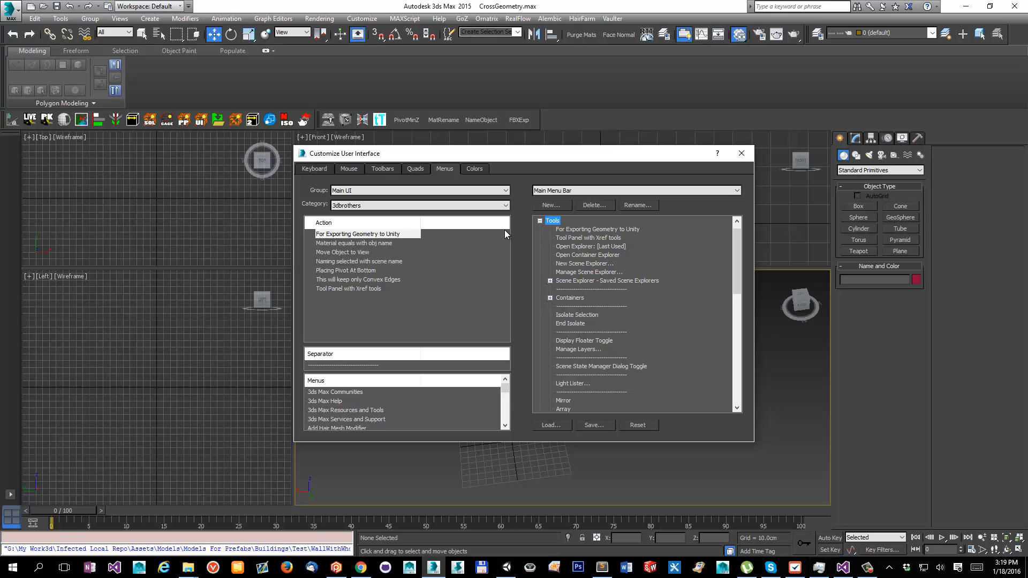
pyautogui.click(335, 243)
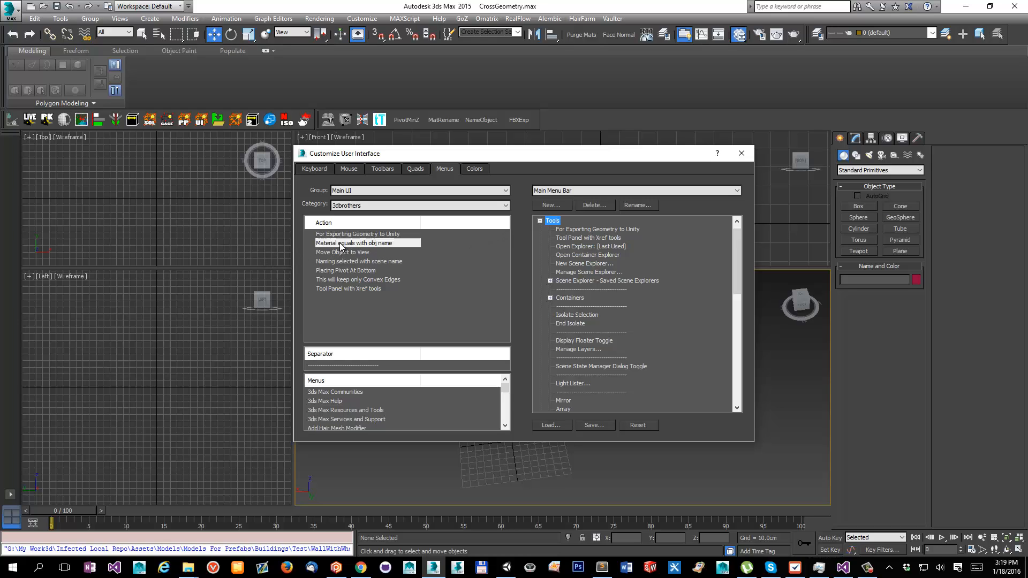
pyautogui.click(339, 288)
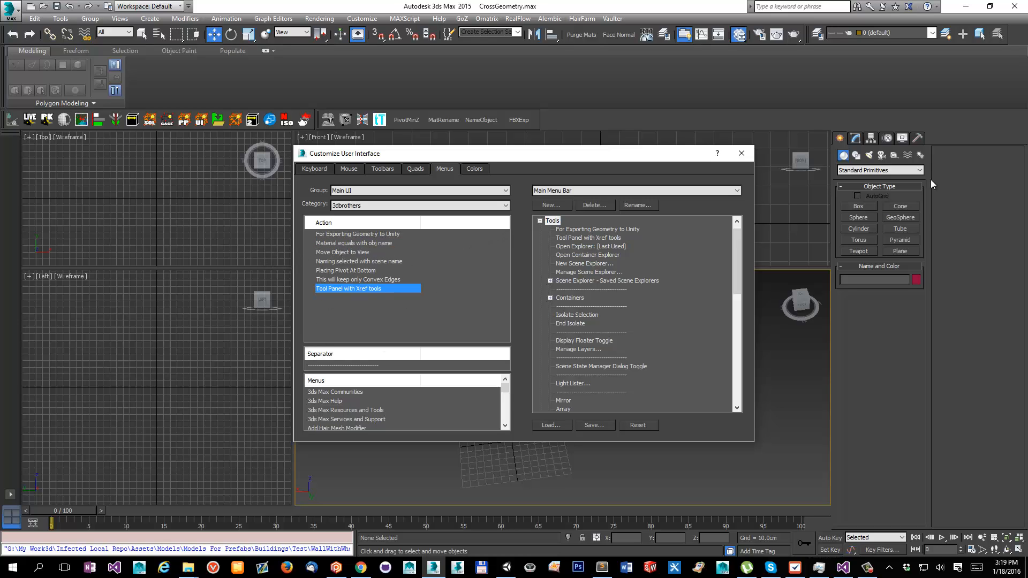
pyautogui.click(731, 153)
# Step: Check the Tools menu for the UnityFBXExport and XrefToolPanel commands
pyautogui.click(60, 18)
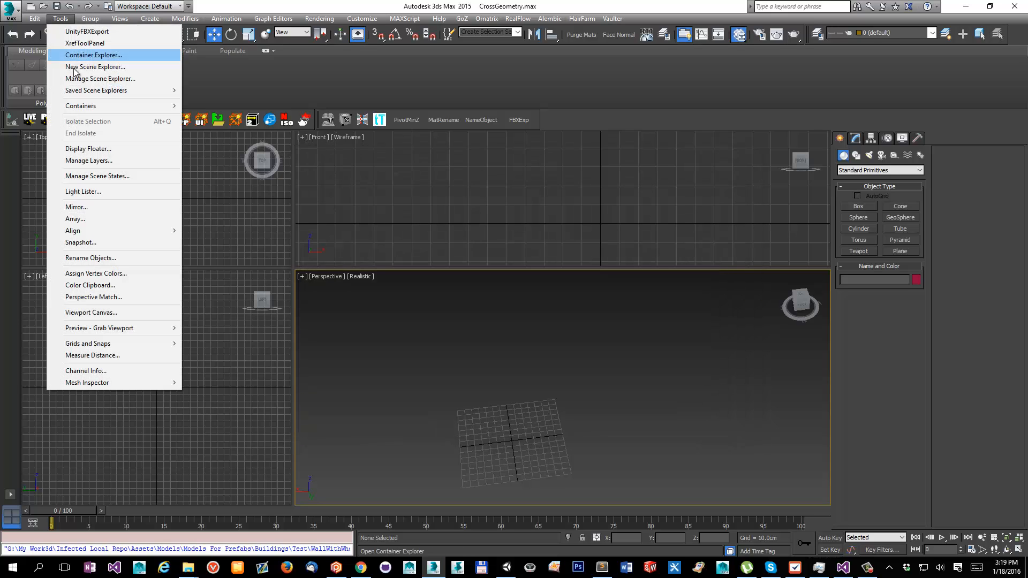
pyautogui.moveTo(90, 18)
pyautogui.click(617, 97)
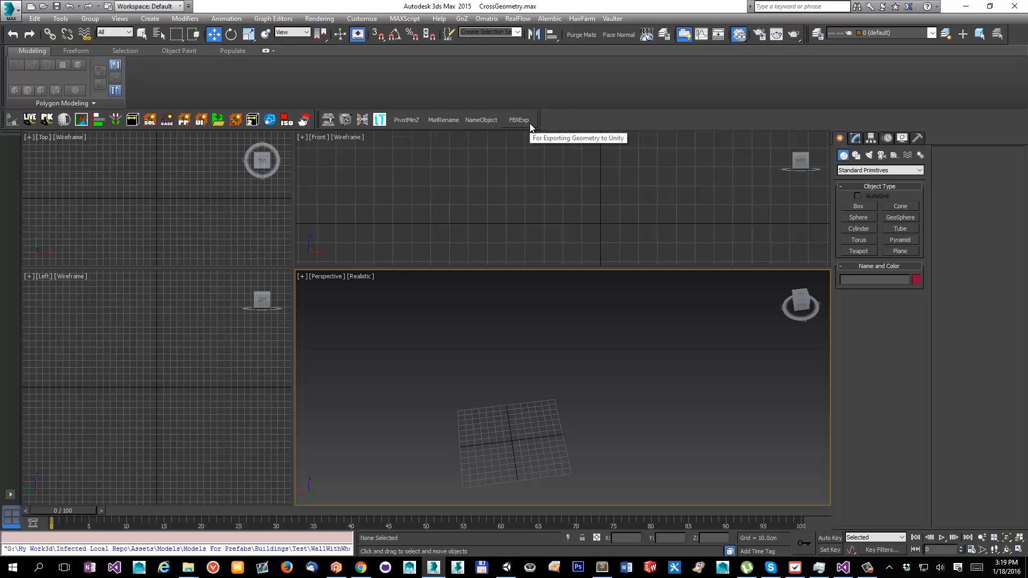
# Step: Create a tall box about 26 cm long and 36 cm wide near the centre of the perspective grid
pyautogui.keyDown('alt'); pyautogui.moveTo(657, 442); pyautogui.dragTo(579, 412, button='middle'); pyautogui.keyUp('alt')
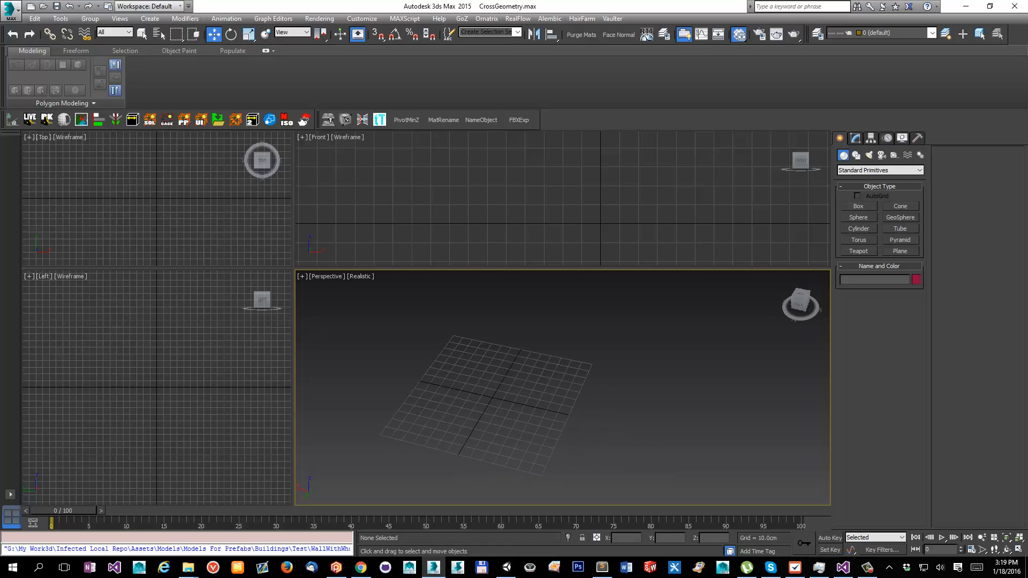
pyautogui.click(860, 206)
pyautogui.keyDown('alt'); pyautogui.moveTo(521, 367); pyautogui.dragTo(527, 374, button='middle'); pyautogui.keyUp('alt')
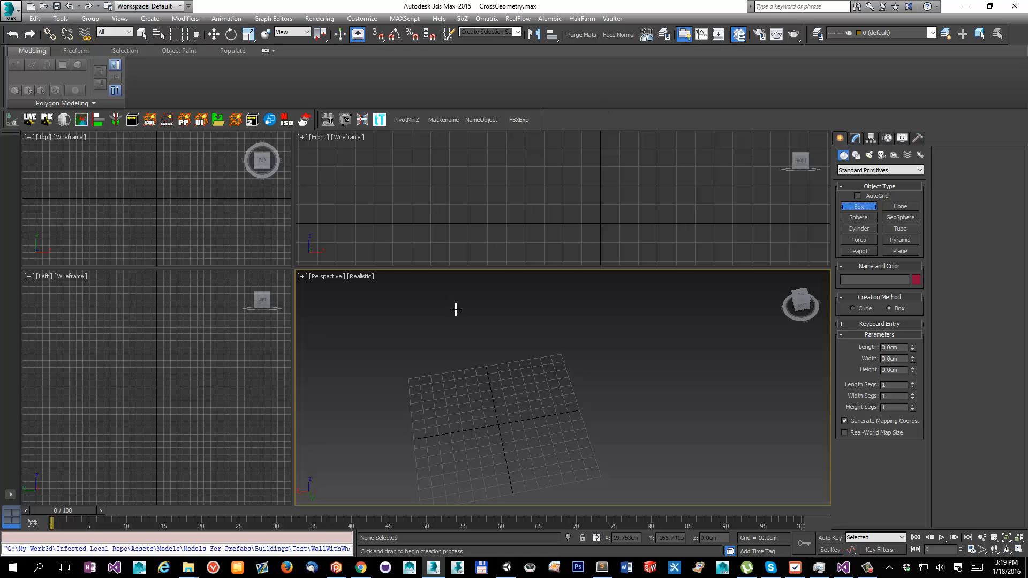
pyautogui.keyDown('alt'); pyautogui.moveTo(456, 309); pyautogui.dragTo(497, 391, button='middle'); pyautogui.keyUp('alt')
pyautogui.moveTo(498, 411); pyautogui.dragTo(456, 437)
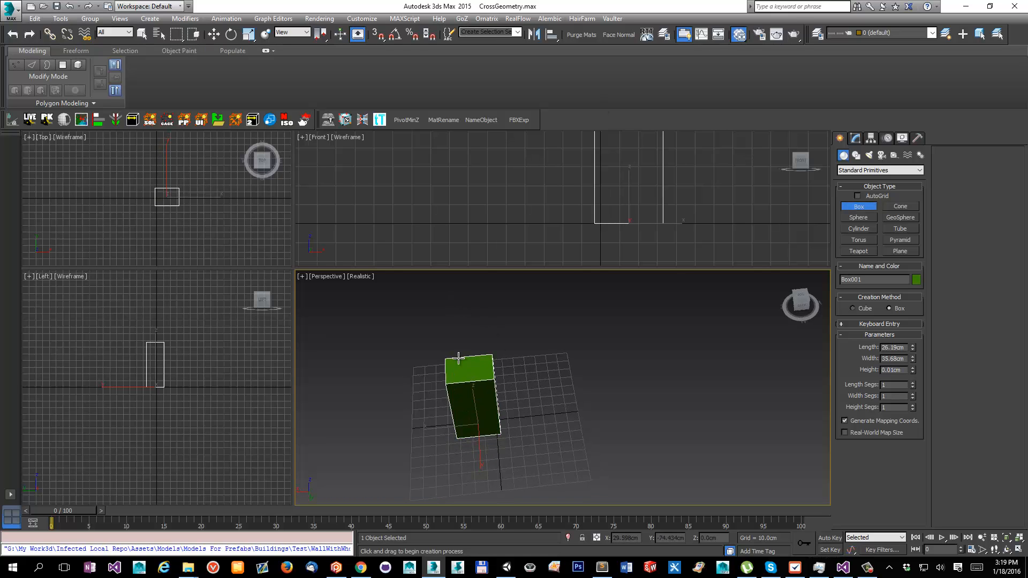
pyautogui.click(458, 368)
# Step: Move the box along the X axis closer to the origin, to about X 4.4 cm
pyautogui.keyDown('alt'); pyautogui.moveTo(617, 447); pyautogui.dragTo(691, 394, button='middle'); pyautogui.keyUp('alt')
pyautogui.keyDown('alt'); pyautogui.moveTo(584, 396); pyautogui.dragTo(557, 404, button='middle'); pyautogui.keyUp('alt')
pyautogui.press('w')
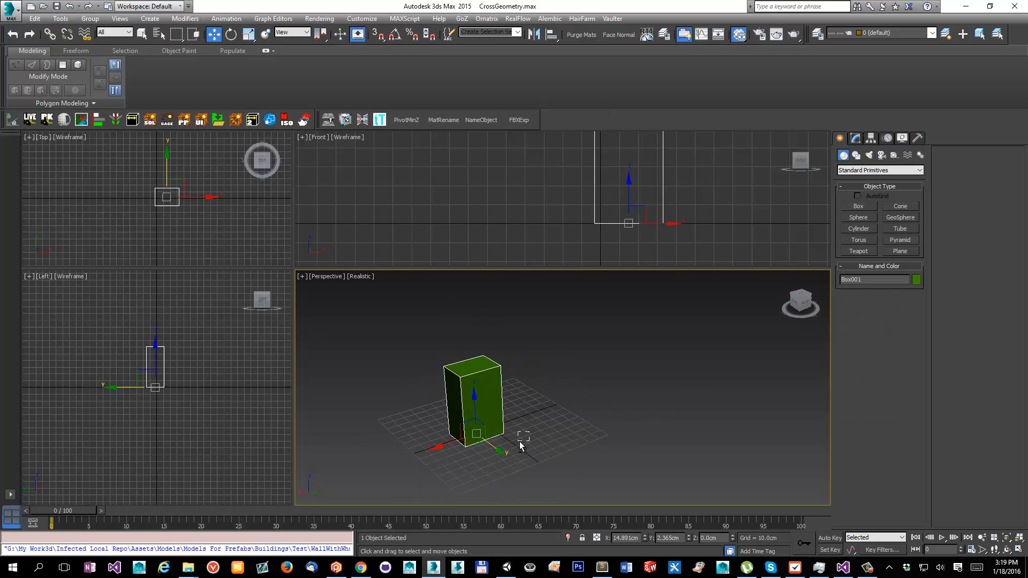
pyautogui.keyDown('alt'); pyautogui.moveTo(520, 445); pyautogui.dragTo(500, 424, button='middle'); pyautogui.keyUp('alt')
pyautogui.moveTo(452, 429); pyautogui.dragTo(465, 430)
pyautogui.keyDown('alt'); pyautogui.moveTo(473, 437); pyautogui.dragTo(545, 405, button='middle'); pyautogui.keyUp('alt')
pyautogui.scroll(2, 488, 426)
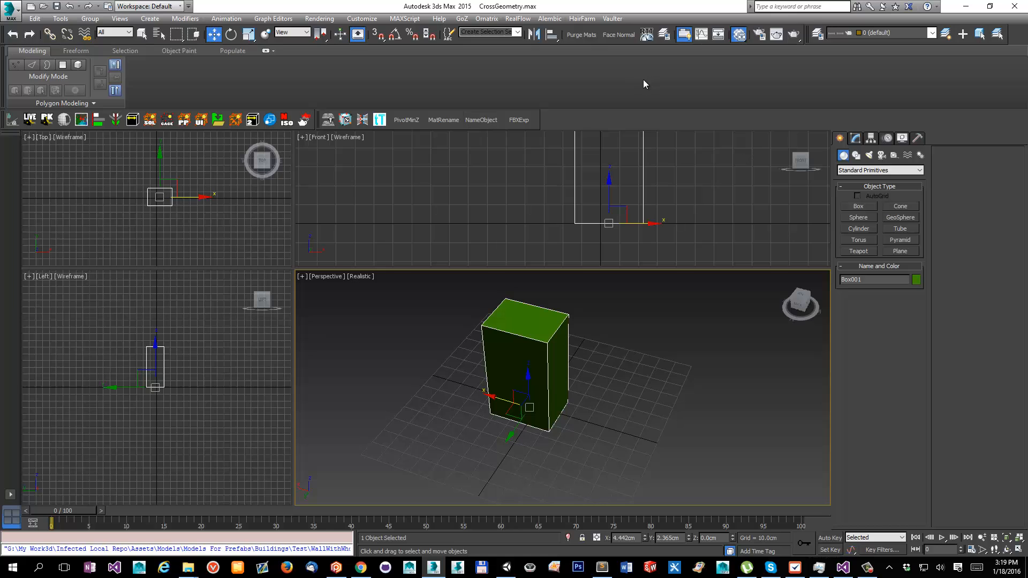
pyautogui.rightClick(471, 126)
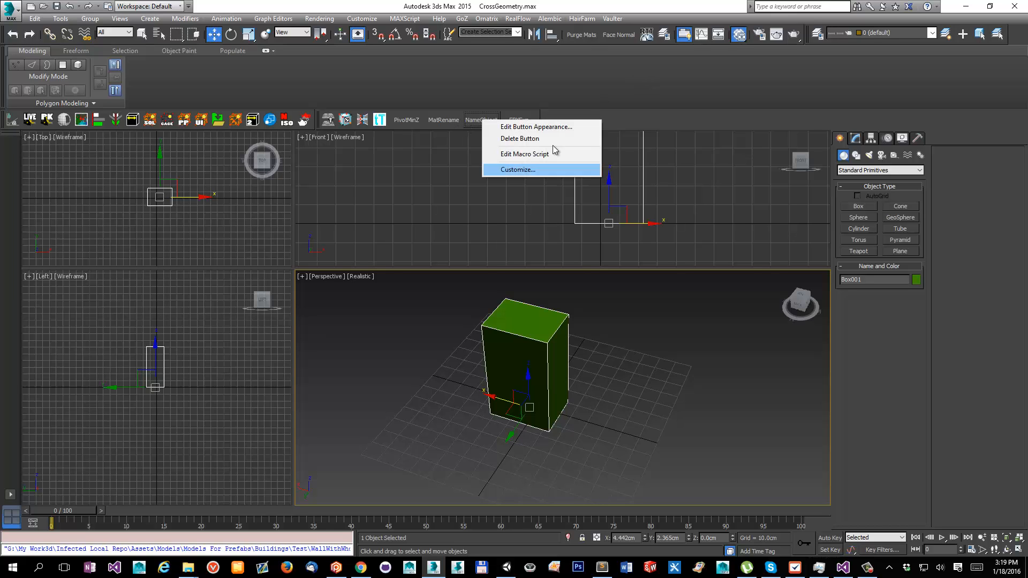
pyautogui.click(541, 128)
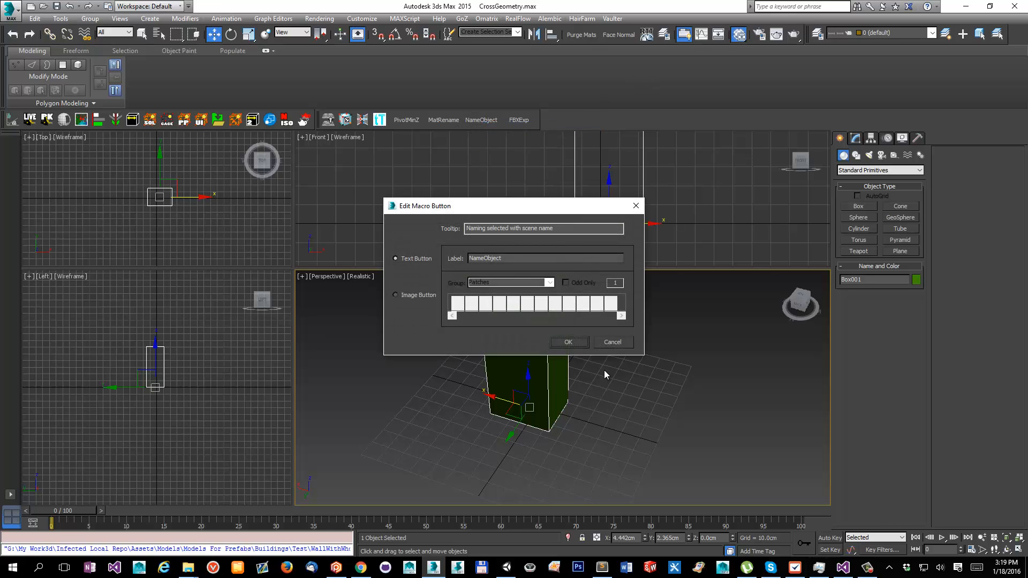
pyautogui.click(611, 341)
# Step: Open the macro script behind the NameObject command, copy all of its code and close the script editor
pyautogui.rightClick(485, 121)
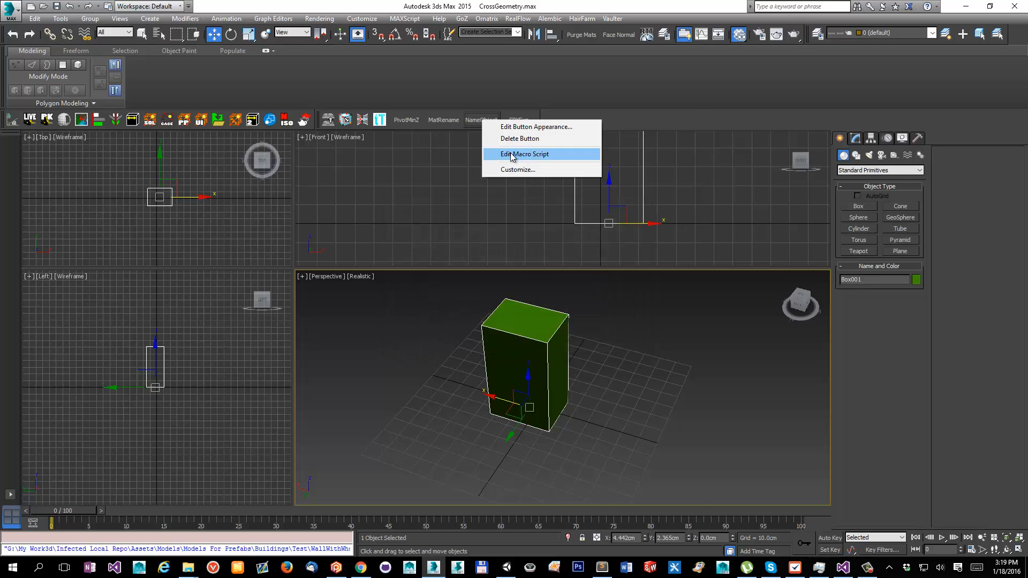
pyautogui.click(512, 155)
pyautogui.moveTo(236, 99); pyautogui.dragTo(550, 90)
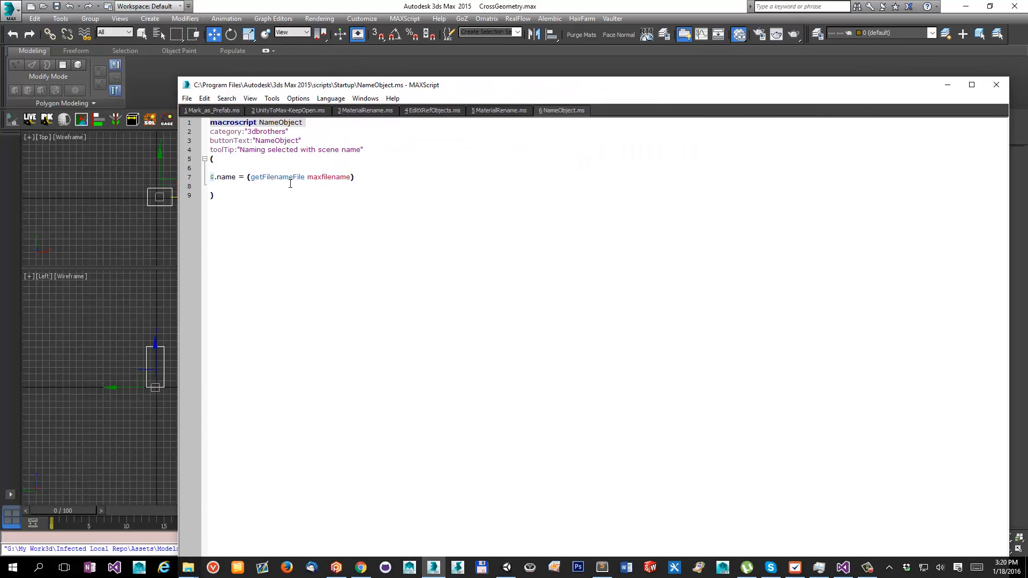
pyautogui.moveTo(354, 177); pyautogui.dragTo(172, 169)
pyautogui.moveTo(809, 94); pyautogui.dragTo(596, 129)
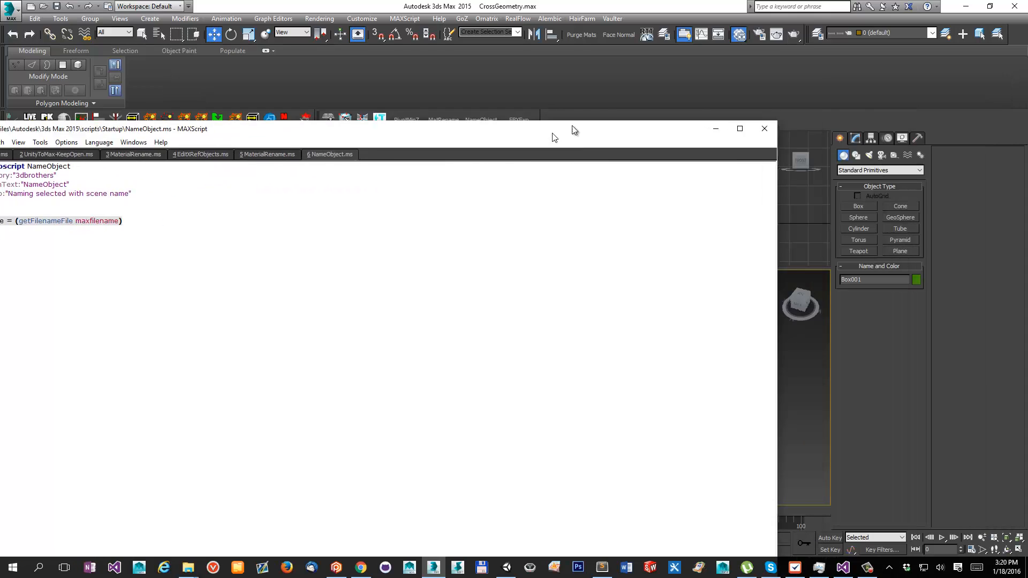
pyautogui.click(438, 257)
pyautogui.hotkey('ctrl', 'a')
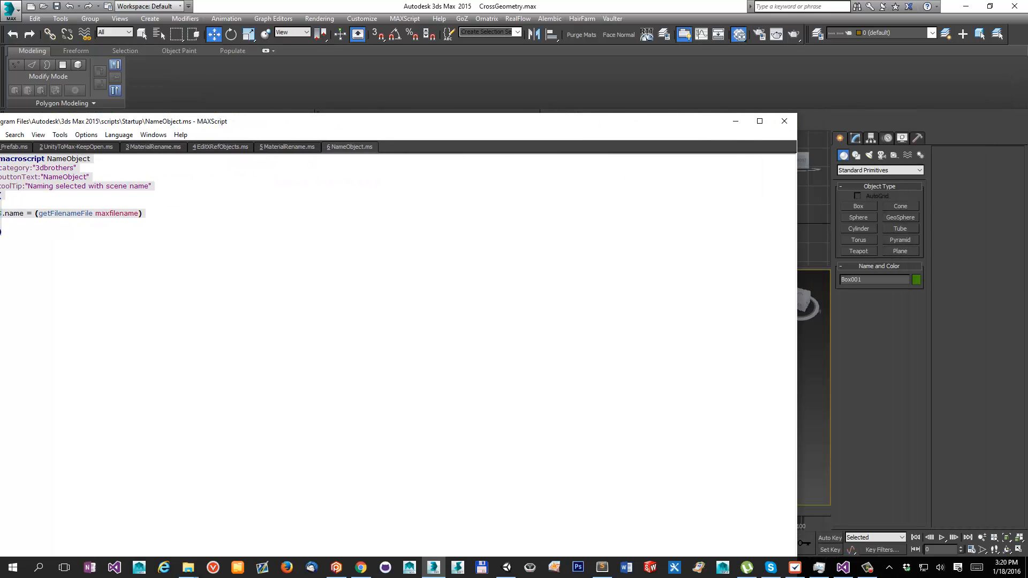
pyautogui.moveTo(466, 122); pyautogui.dragTo(576, 81)
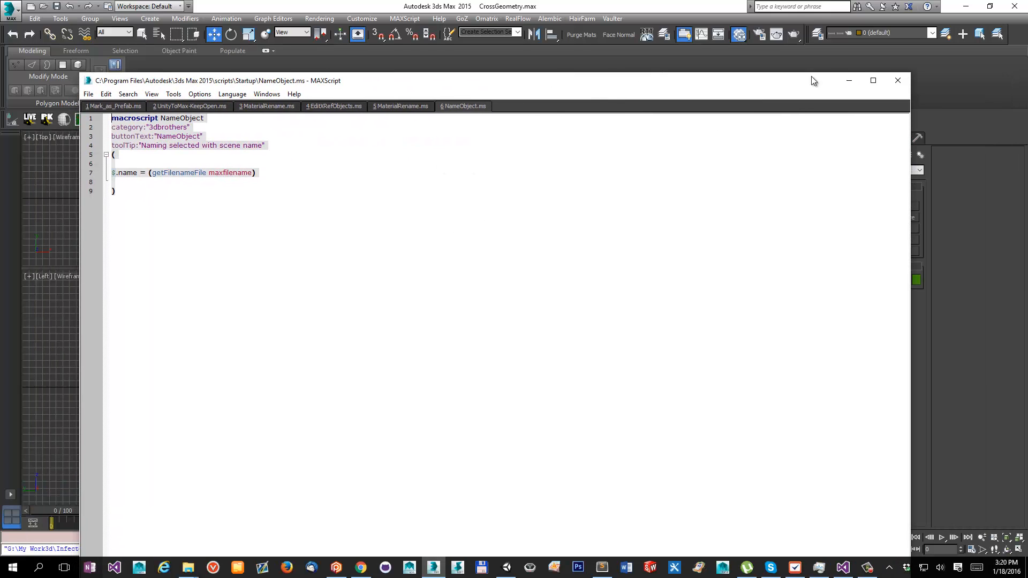
pyautogui.click(895, 81)
# Step: Create a new file named NameObject.ms in the 3dbrothers folder of the documentation project's Scripts
pyautogui.moveTo(188, 568)
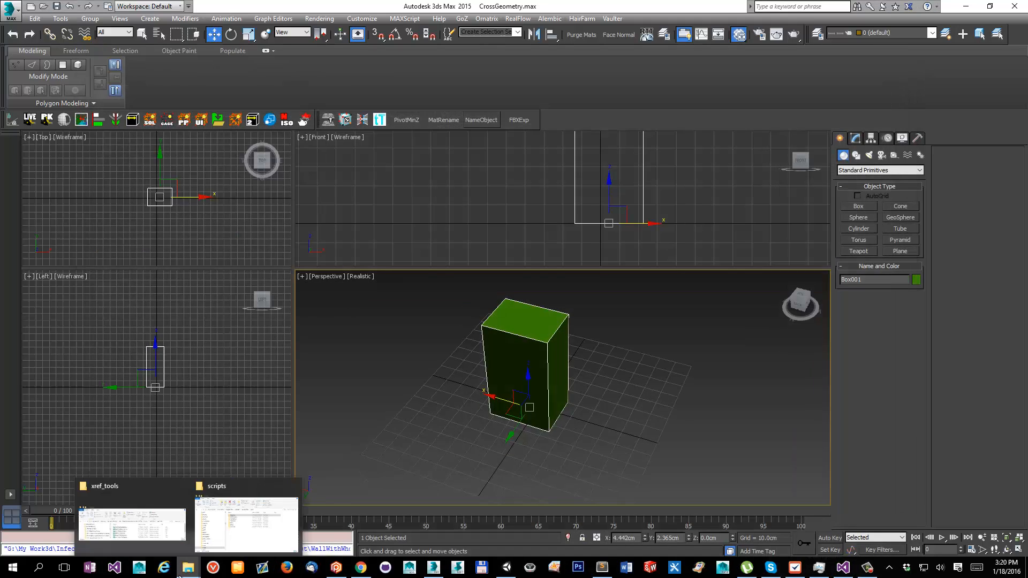
pyautogui.moveTo(215, 532)
pyautogui.click(132, 526)
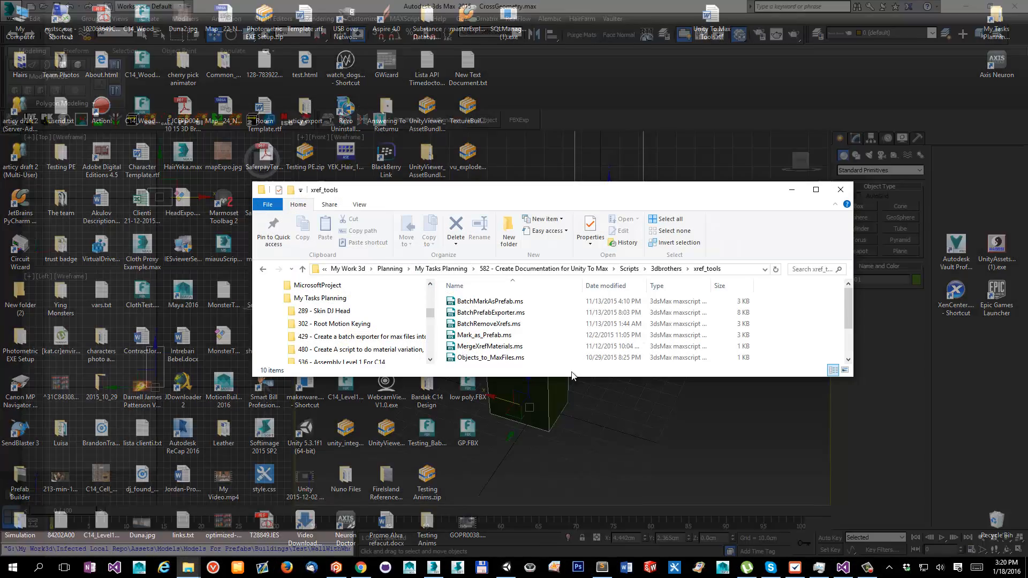
pyautogui.click(664, 270)
pyautogui.moveTo(712, 190); pyautogui.dragTo(709, 129)
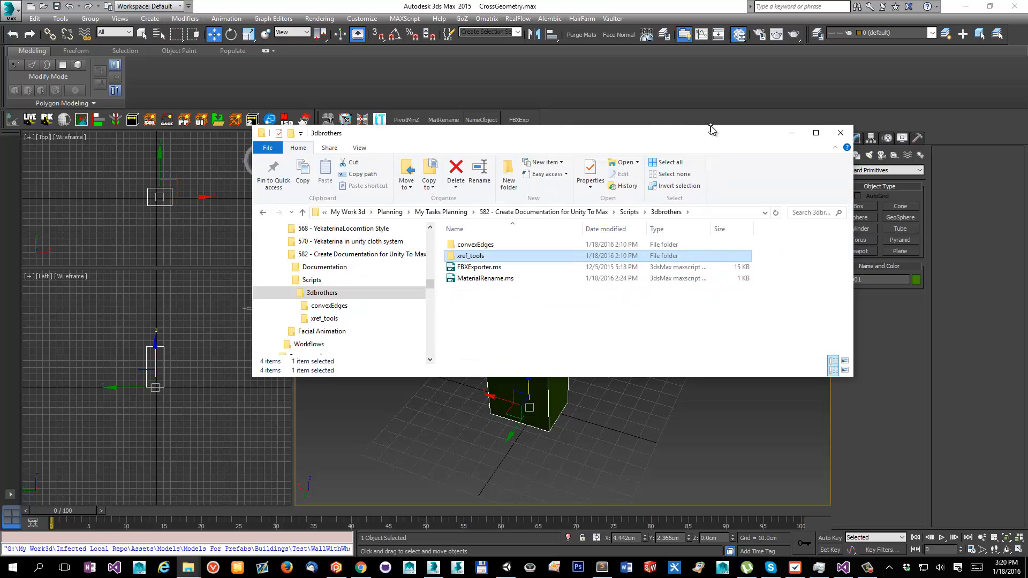
pyautogui.rightClick(531, 301)
pyautogui.moveTo(463, 432)
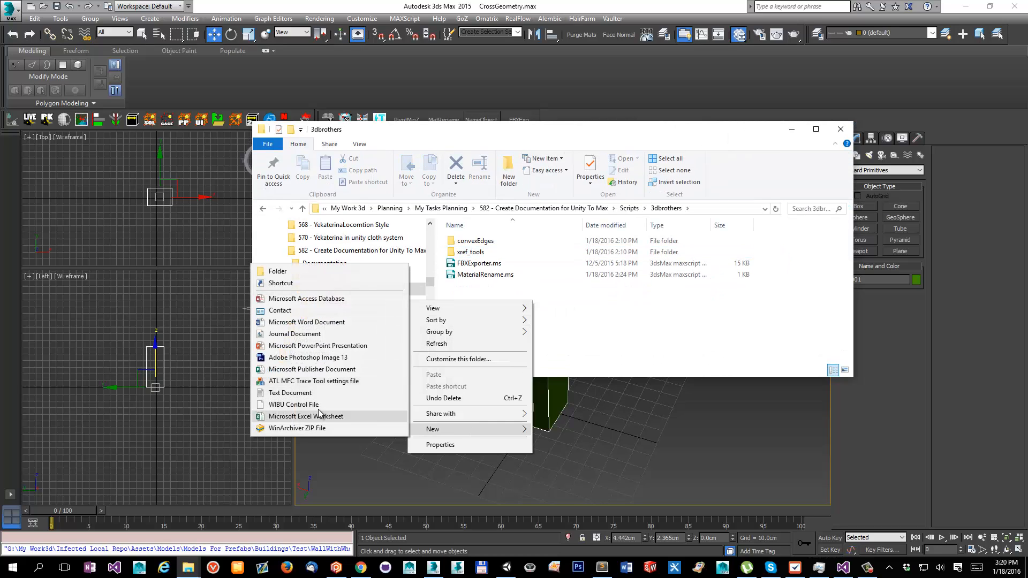
pyautogui.click(289, 394)
pyautogui.write('NameObject.txt')
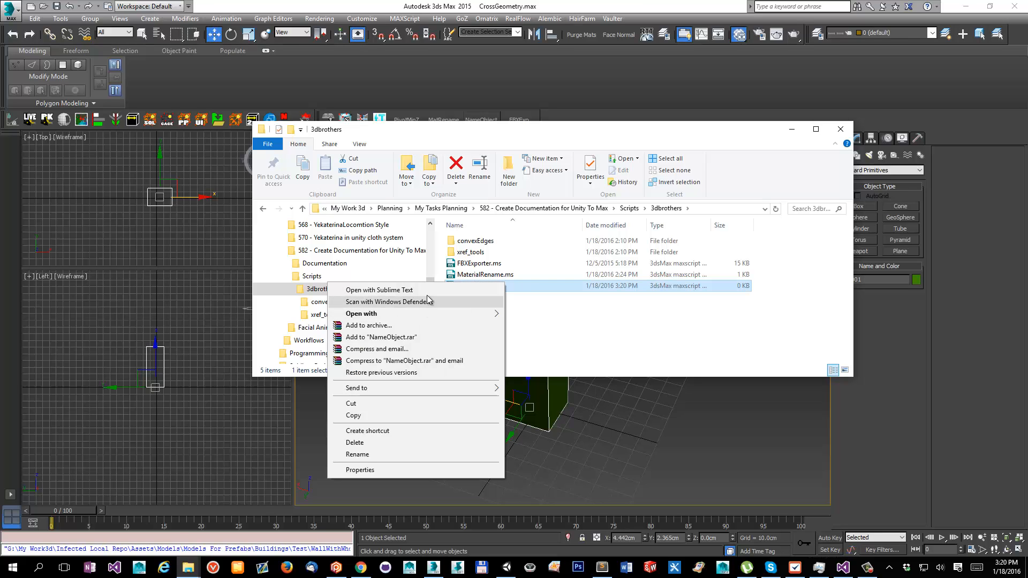
# Step: Open NameObject.ms in Sublime Text, paste the copied macro code, save it, and return to the 3ds Max scene
pyautogui.click(378, 290)
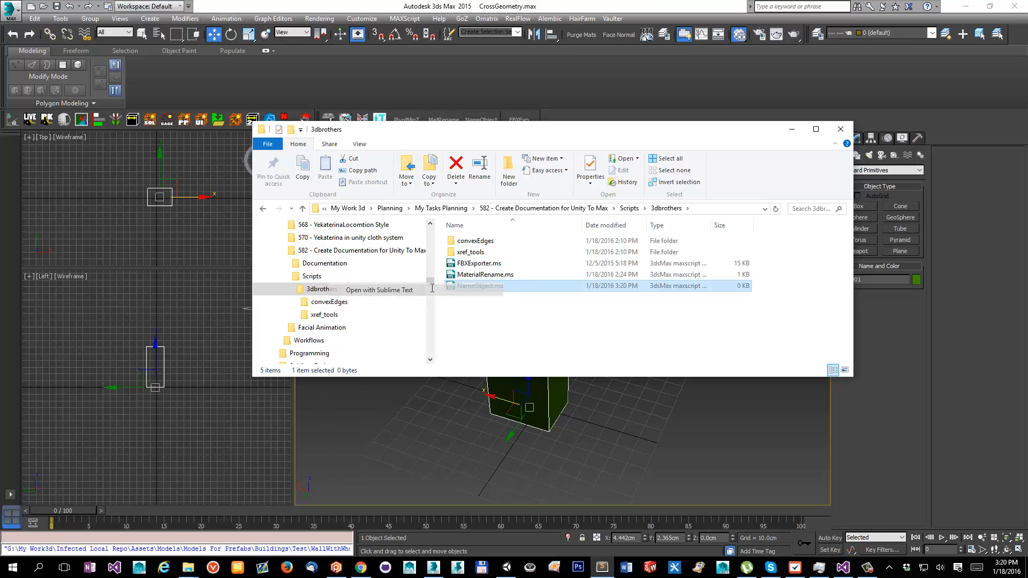
pyautogui.write('macroscript NameObject category:"3dbrothers" buttonText:"NameObject" toolTip:"Naming selected with scene name" (  $.name = (getFilenameFile maxfilename)  )')
pyautogui.hotkey('ctrl', 's')
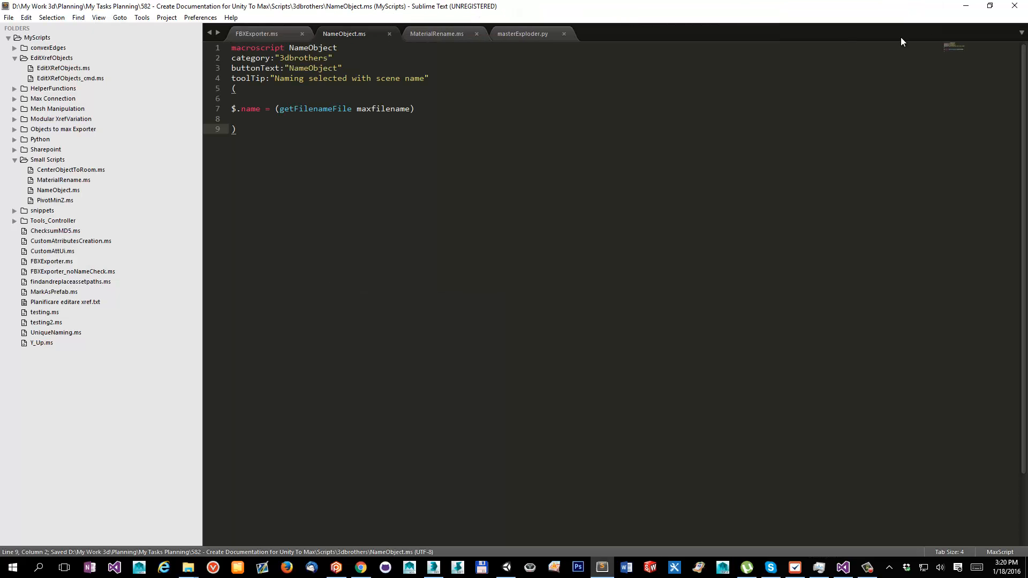
pyautogui.click(967, 6)
pyautogui.moveTo(689, 132); pyautogui.dragTo(0, 188)
pyautogui.click(785, 275)
pyautogui.click(516, 426)
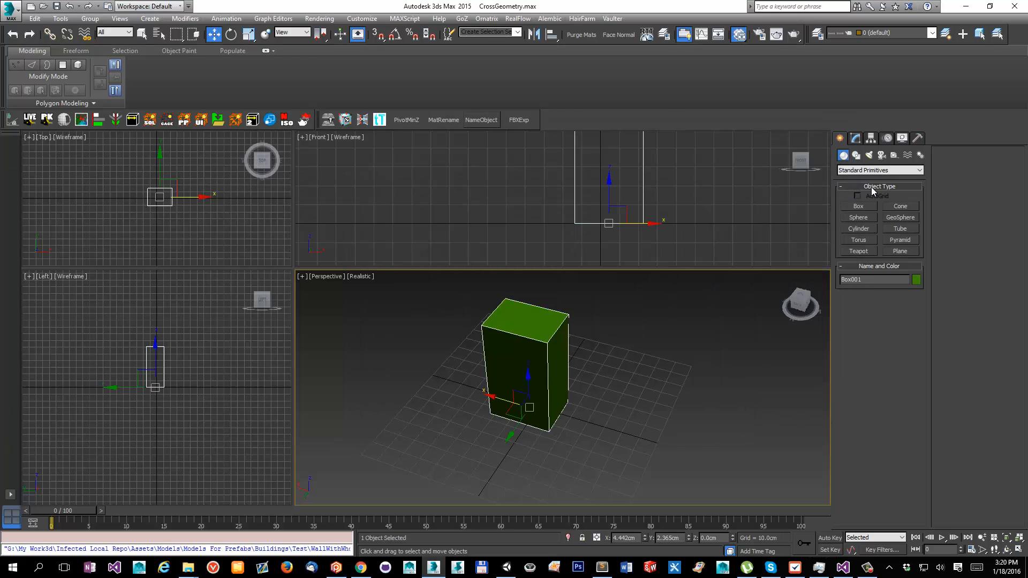
# Step: Show the box's modifier parameters and rename the box after the scene with the NameObject script
pyautogui.click(856, 138)
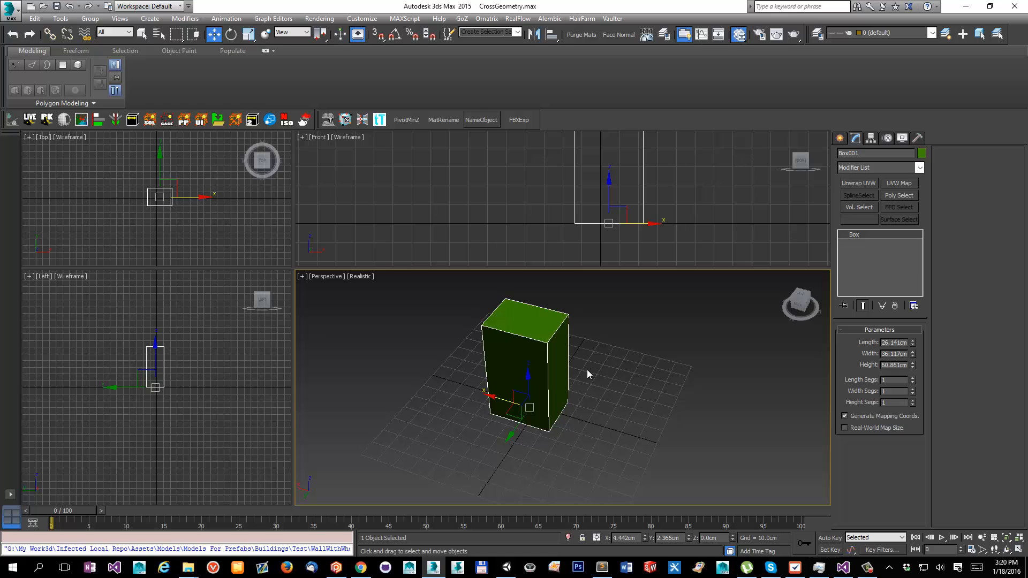
pyautogui.moveTo(535, 408)
pyautogui.keyDown('alt'); pyautogui.mouseDown(button='middle')
pyautogui.moveTo(553, 407)
pyautogui.moveTo(534, 408)
pyautogui.mouseUp(button='middle'); pyautogui.keyUp('alt')
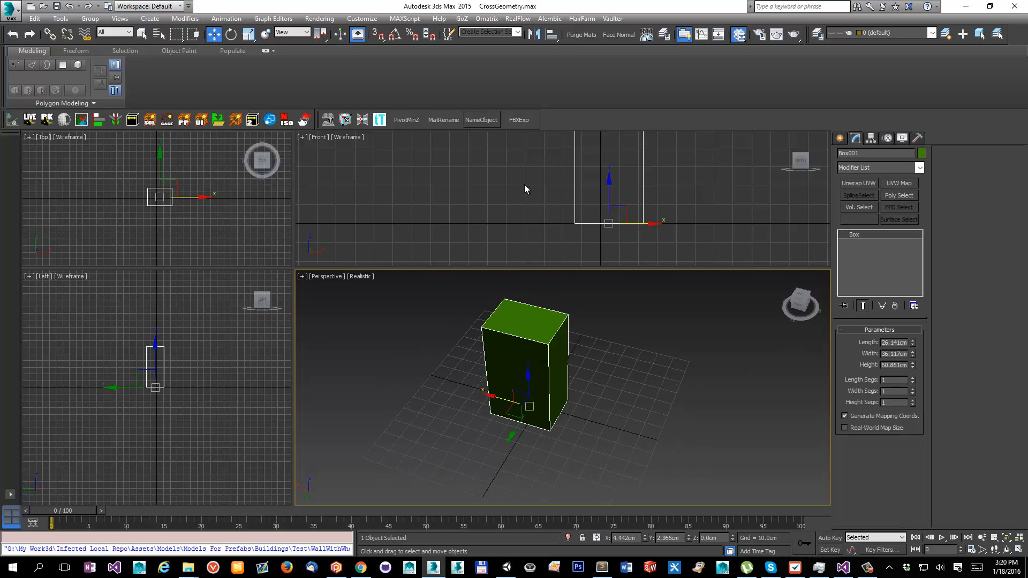
pyautogui.click(491, 121)
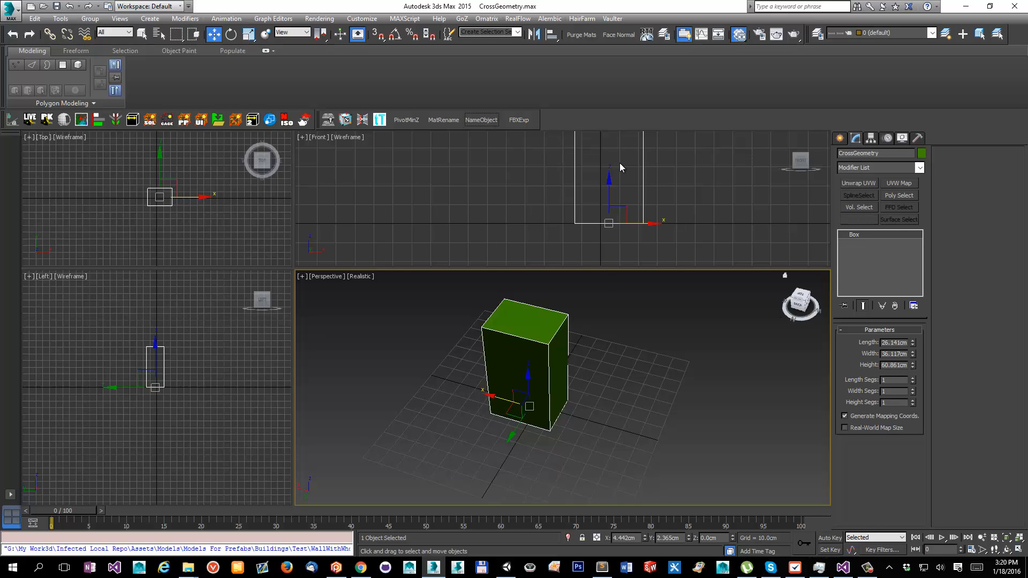
pyautogui.moveTo(884, 155); pyautogui.dragTo(834, 156)
pyautogui.click(623, 387)
pyautogui.click(515, 342)
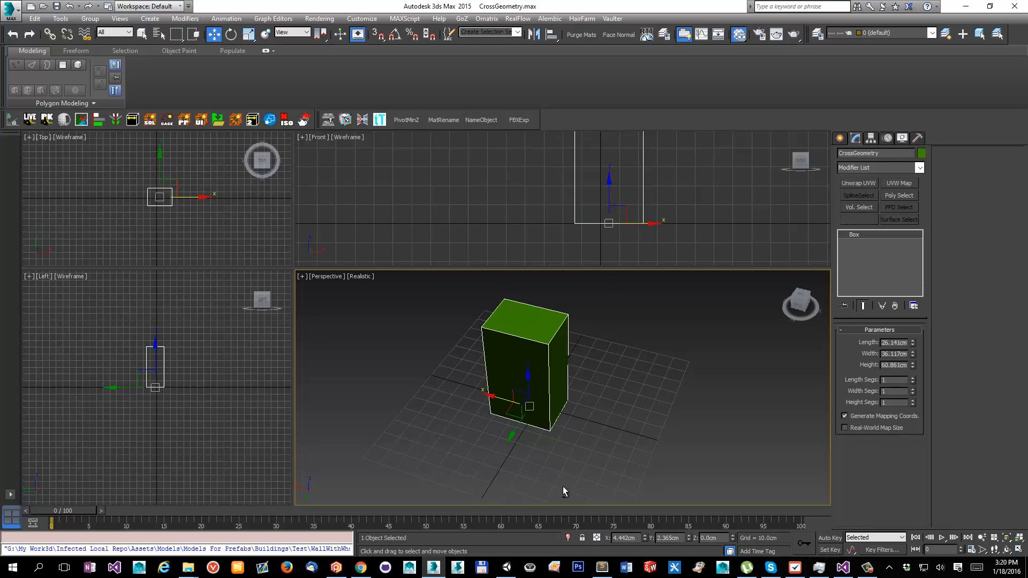
# Step: Open the XrefToolPanel and mark the selected box as a prefab
pyautogui.keyDown('alt'); pyautogui.moveTo(563, 486); pyautogui.dragTo(628, 379, button='middle'); pyautogui.keyUp('alt')
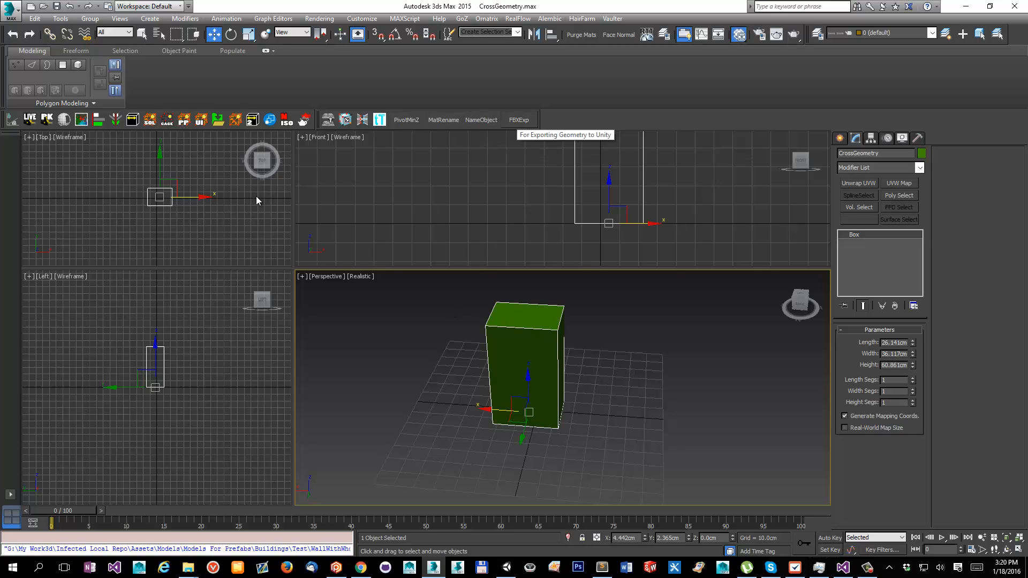
pyautogui.click(60, 19)
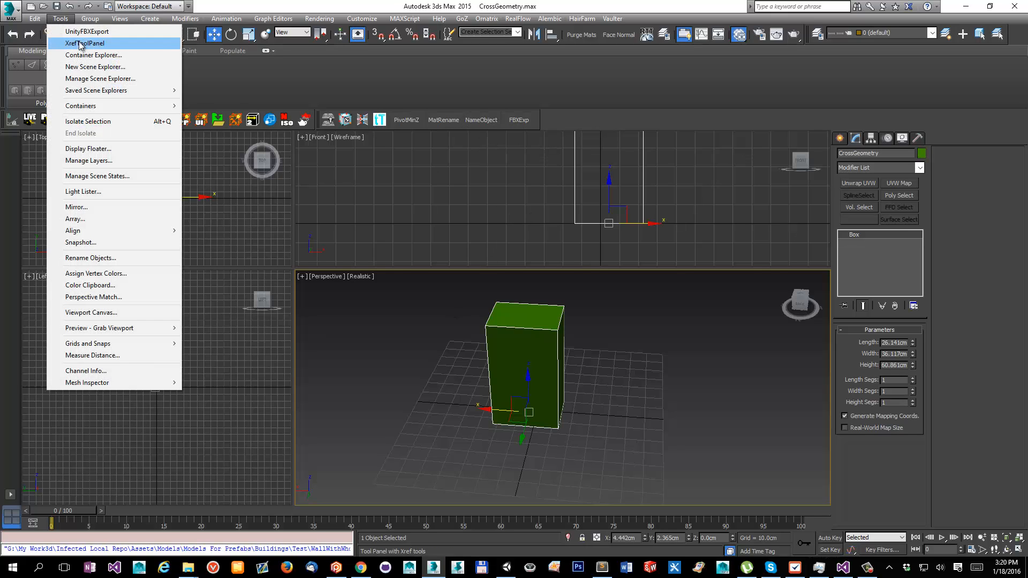
pyautogui.click(78, 43)
pyautogui.moveTo(503, 228); pyautogui.dragTo(353, 101)
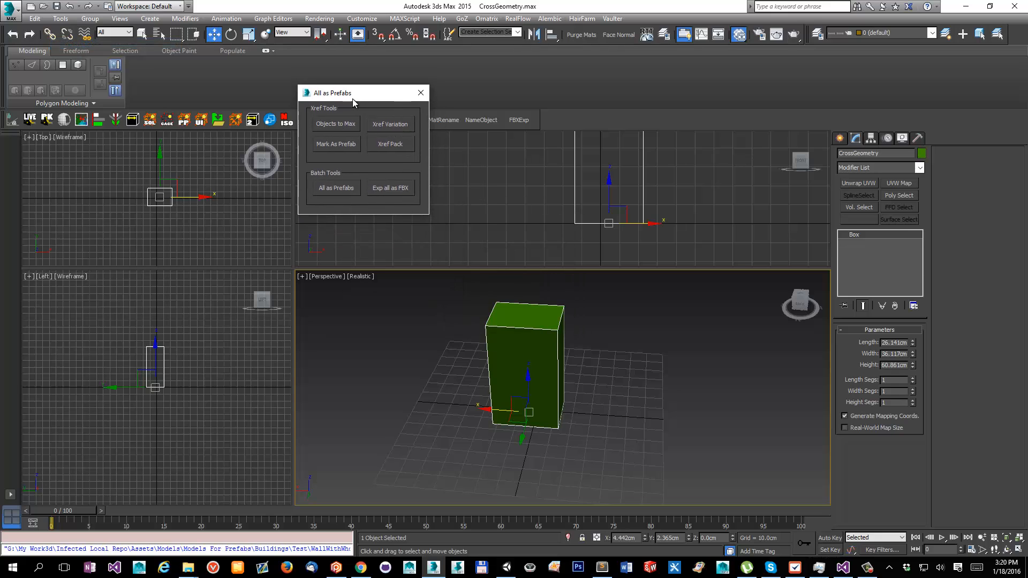
pyautogui.click(347, 143)
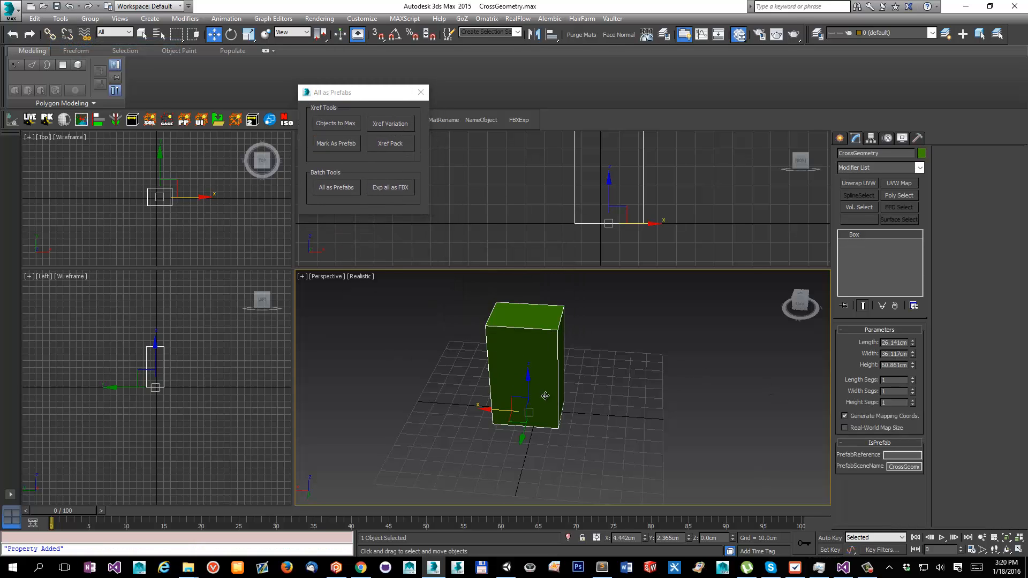
# Step: Examine the box and its IsPrefab properties from several angles, leaving nothing selected
pyautogui.keyDown('alt'); pyautogui.moveTo(545, 396); pyautogui.dragTo(535, 434, button='middle'); pyautogui.keyUp('alt')
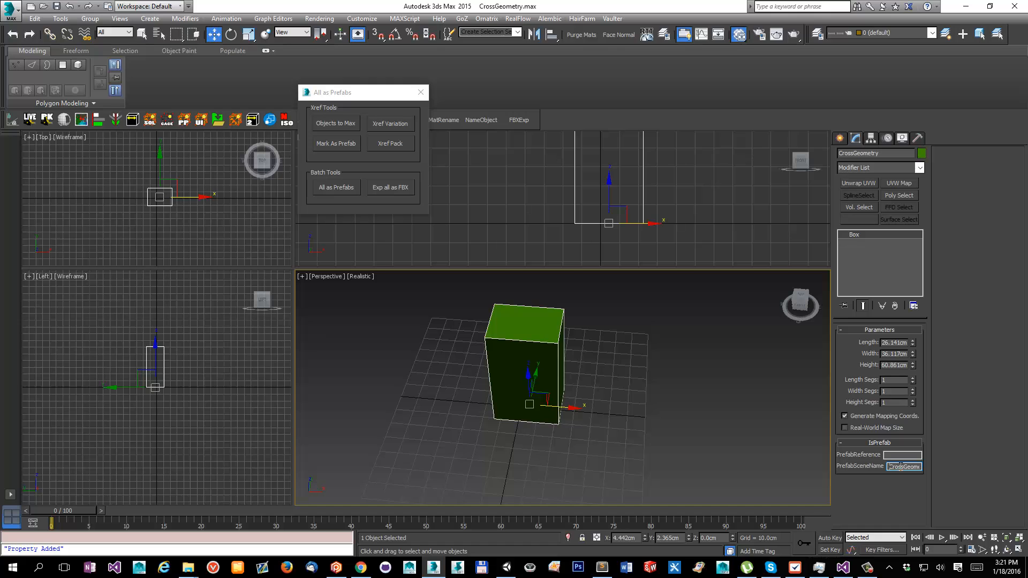
pyautogui.click(526, 446)
pyautogui.click(527, 351)
pyautogui.keyDown('alt'); pyautogui.moveTo(585, 427); pyautogui.dragTo(651, 340, button='middle'); pyautogui.keyUp('alt')
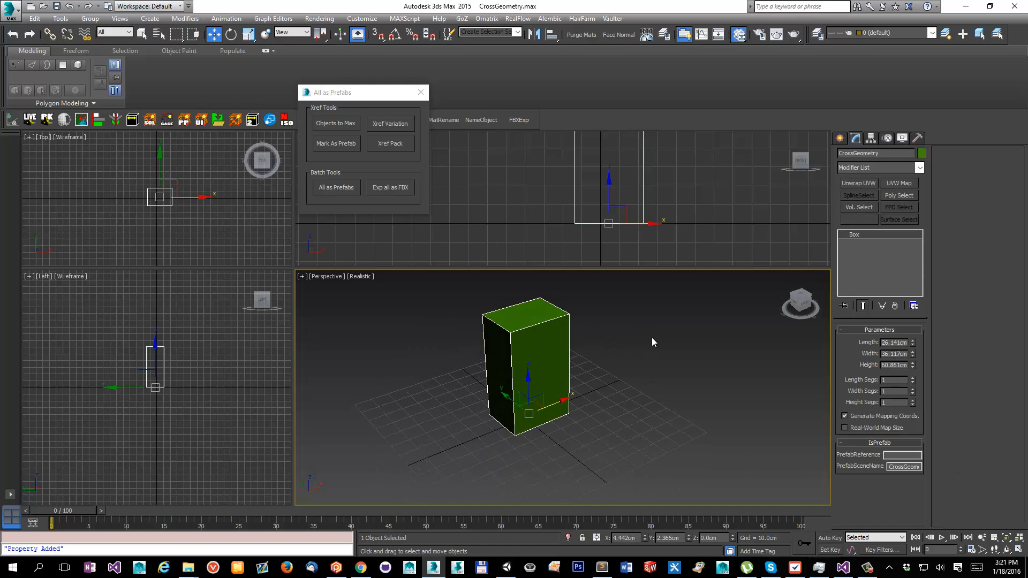
pyautogui.click(650, 341)
pyautogui.keyDown('alt'); pyautogui.moveTo(560, 376); pyautogui.dragTo(662, 376, button='middle'); pyautogui.keyUp('alt')
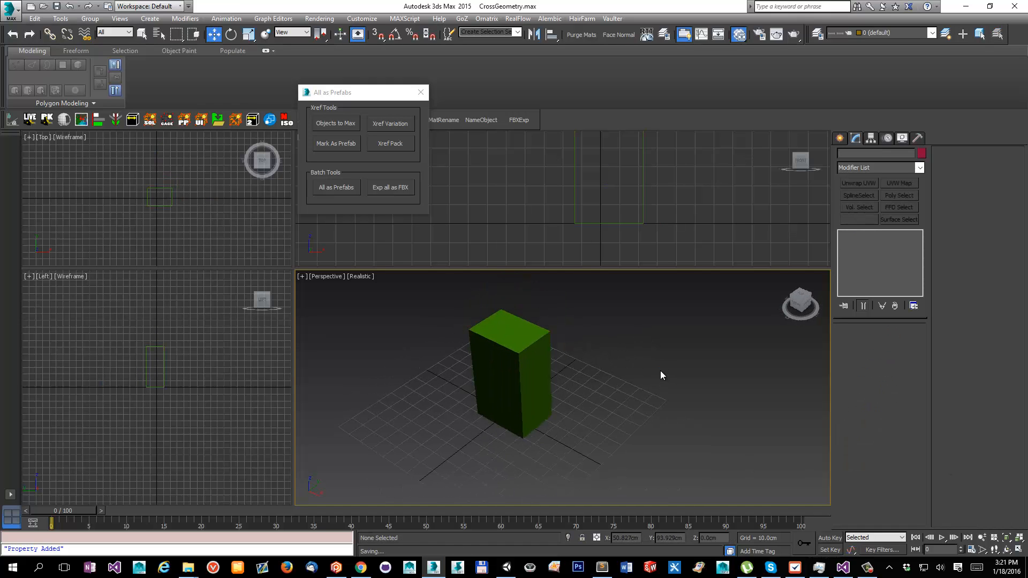
# Step: Move the prefab tool panel out of the way and open Config_UnityRepo.txt from the Share (V:) drive
pyautogui.moveTo(264, 108); pyautogui.dragTo(123, 11)
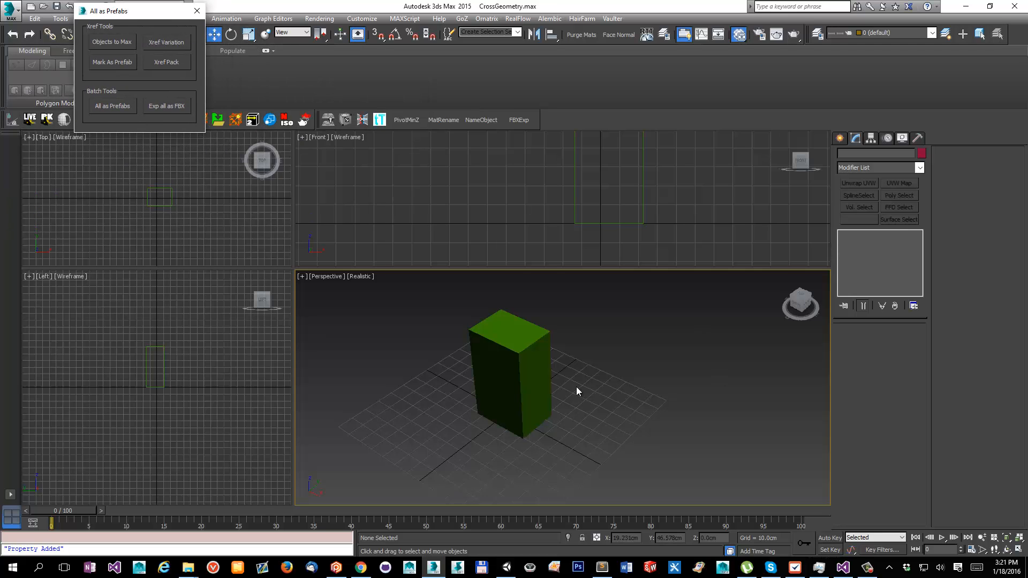
pyautogui.moveTo(188, 567)
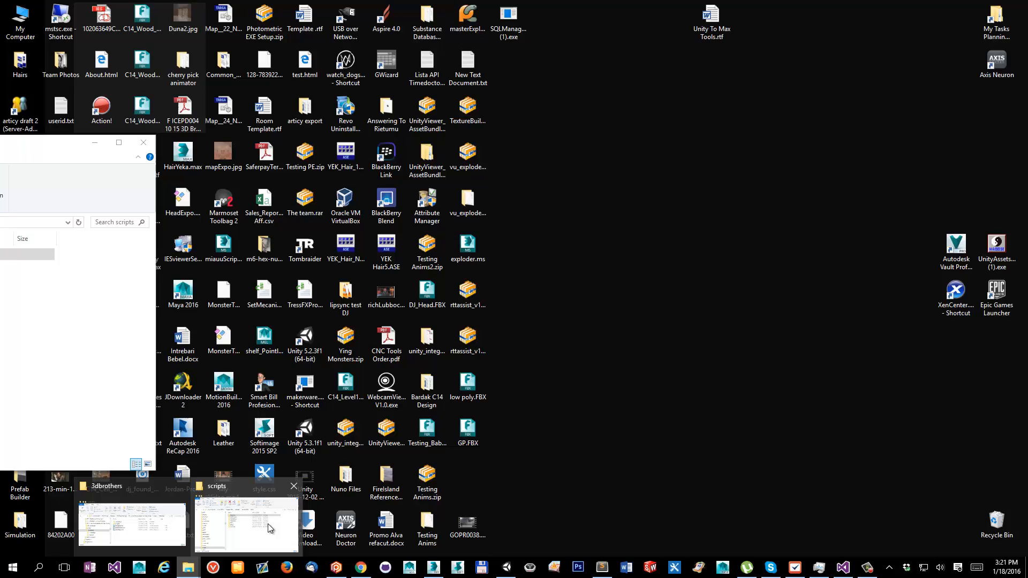
pyautogui.click(267, 524)
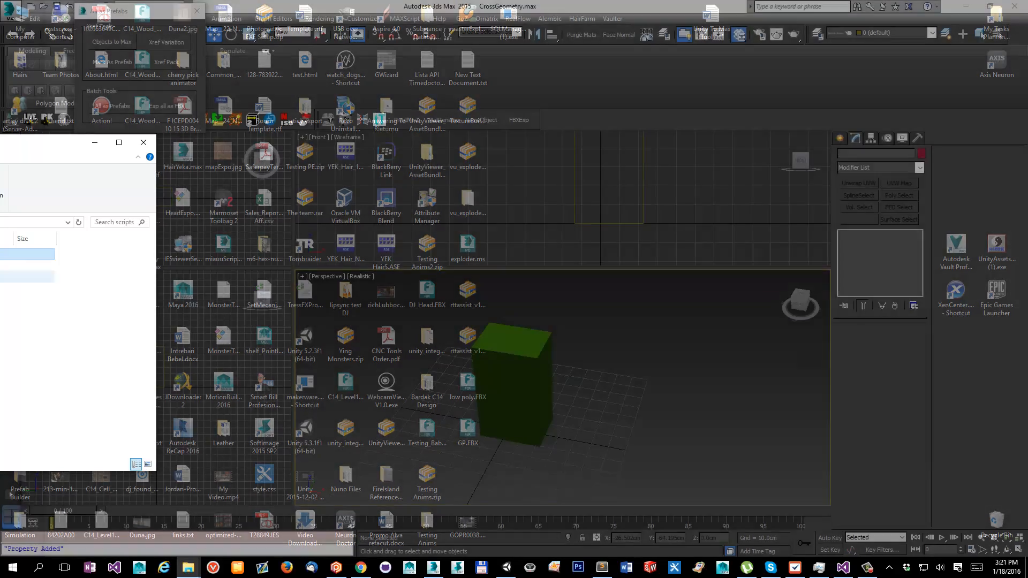
pyautogui.moveTo(0, 141); pyautogui.dragTo(535, 88)
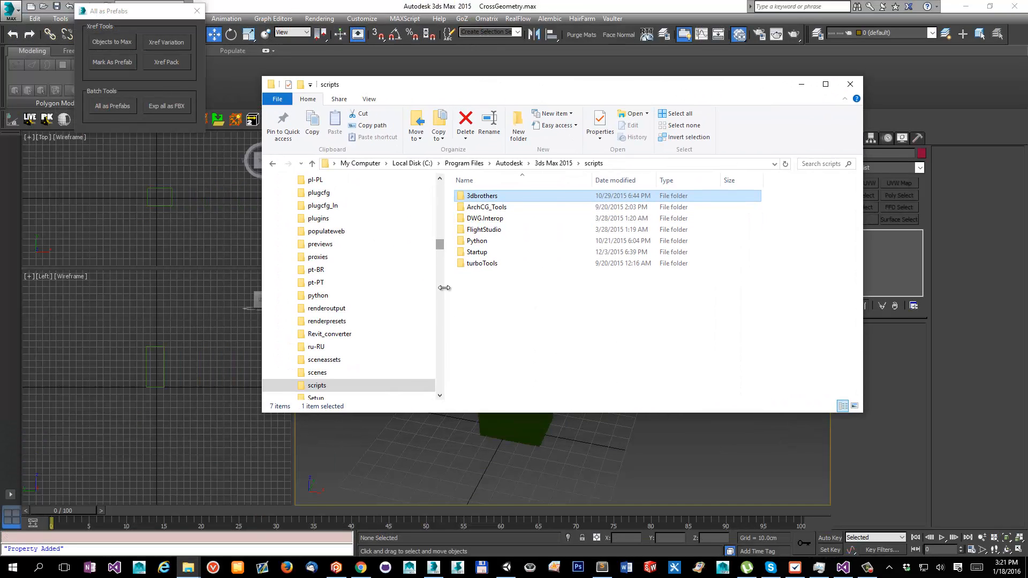
pyautogui.moveTo(440, 244); pyautogui.dragTo(445, 383)
pyautogui.click(301, 347)
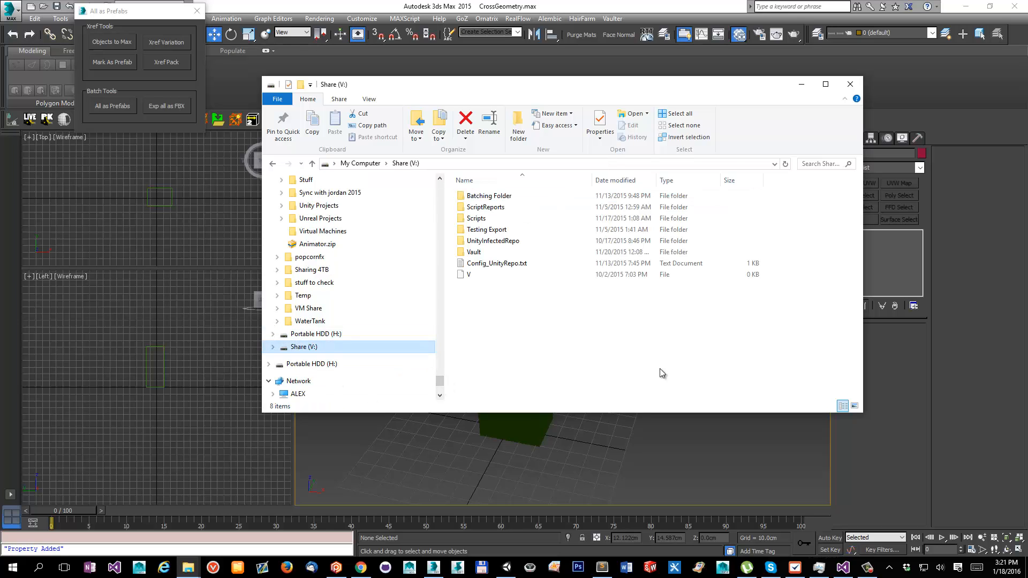
pyautogui.doubleClick(497, 263)
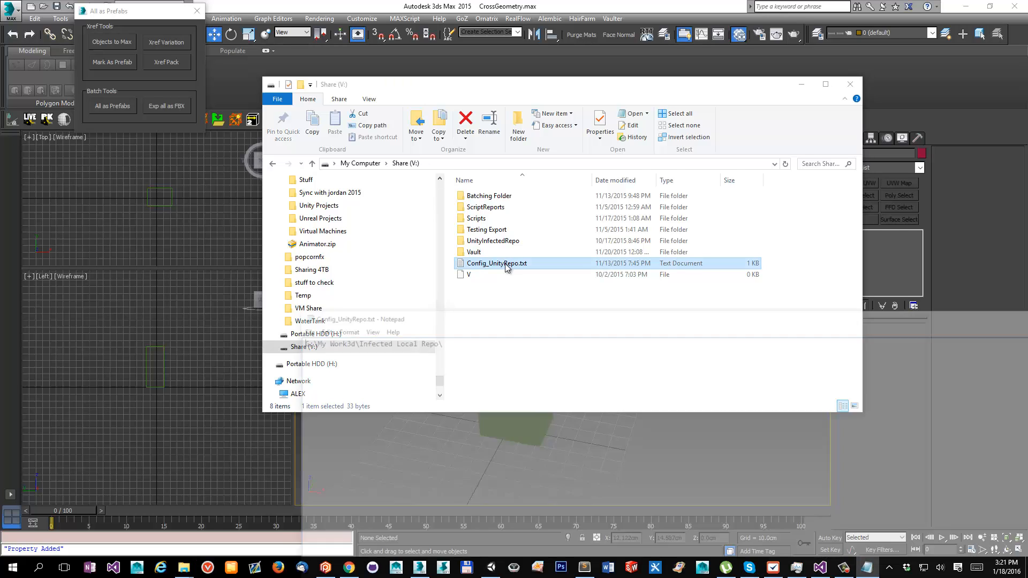
# Step: Examine the local Unity repository path in Config_UnityRepo.txt, highlighting the whole line
pyautogui.moveTo(499, 316); pyautogui.dragTo(504, 285)
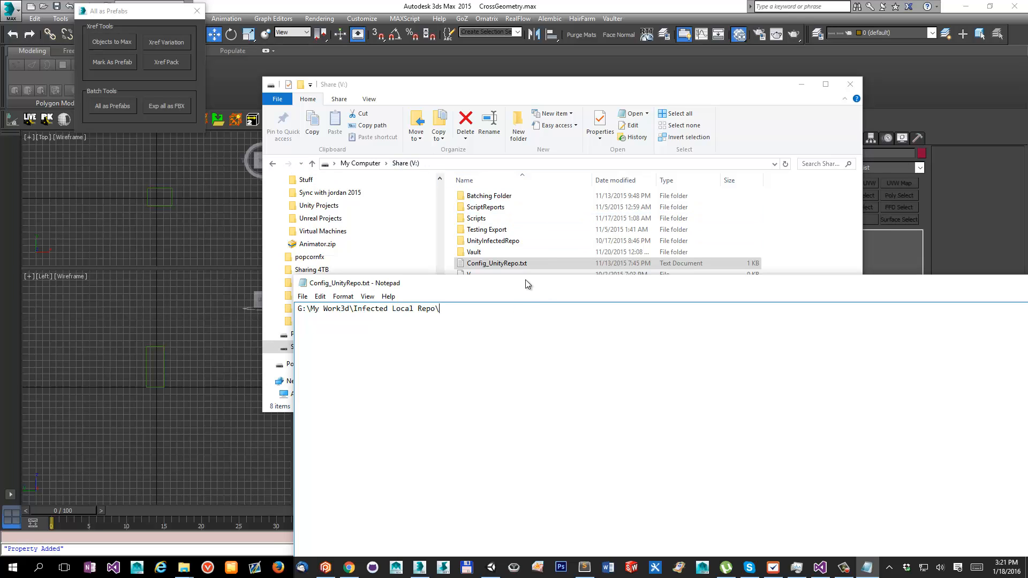
pyautogui.moveTo(526, 283); pyautogui.dragTo(536, 312)
pyautogui.moveTo(562, 459); pyautogui.dragTo(161, 266)
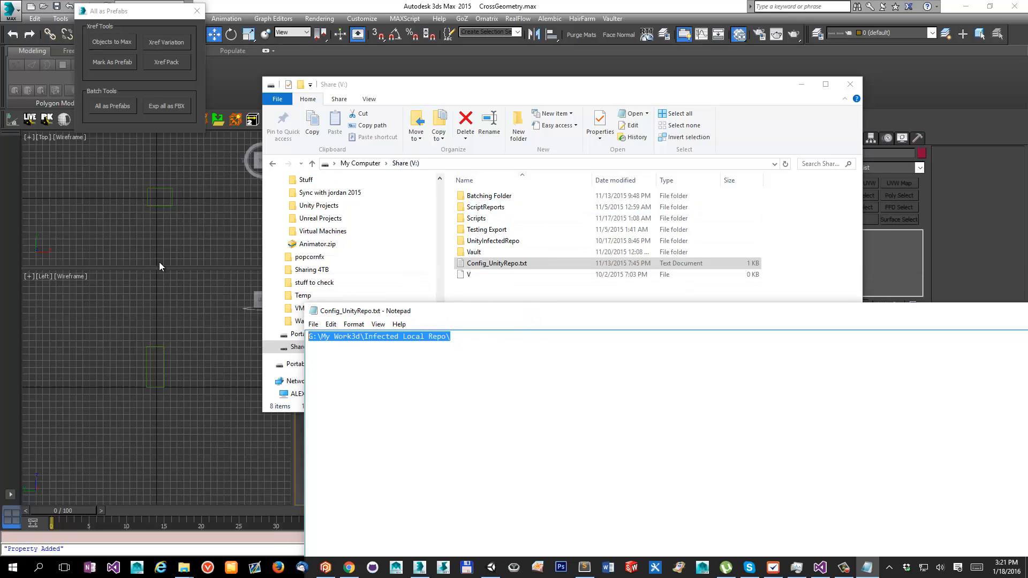
pyautogui.click(533, 395)
pyautogui.moveTo(533, 394); pyautogui.dragTo(294, 307)
pyautogui.click(513, 353)
pyautogui.moveTo(513, 353); pyautogui.dragTo(101, 299)
pyautogui.click(556, 358)
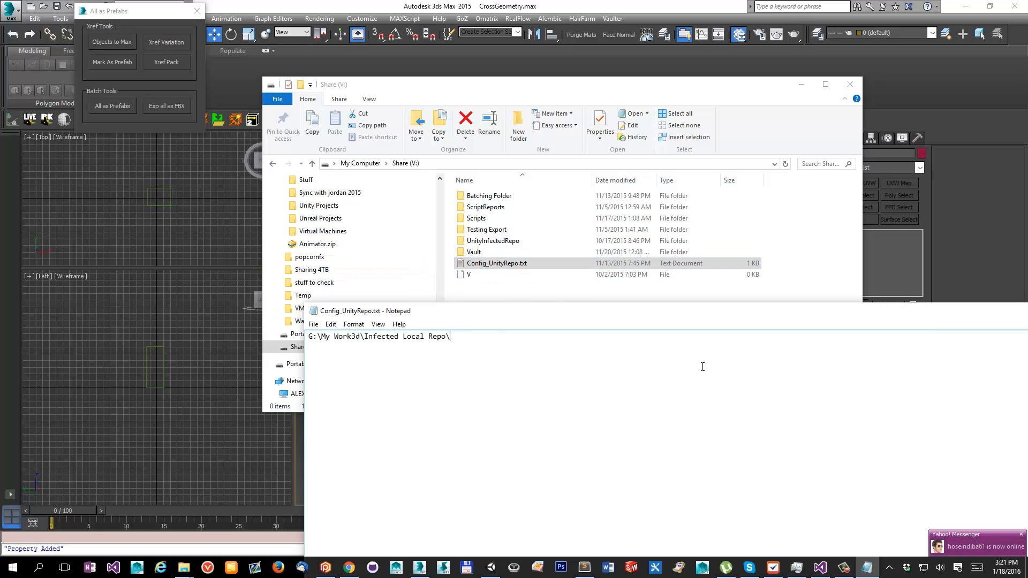
# Step: Highlight the local repository path in Config_UnityRepo.txt, reposition its window, and put the text file and Share (V:) folder away
pyautogui.hotkey('ctrl', 'a')
pyautogui.click(566, 352)
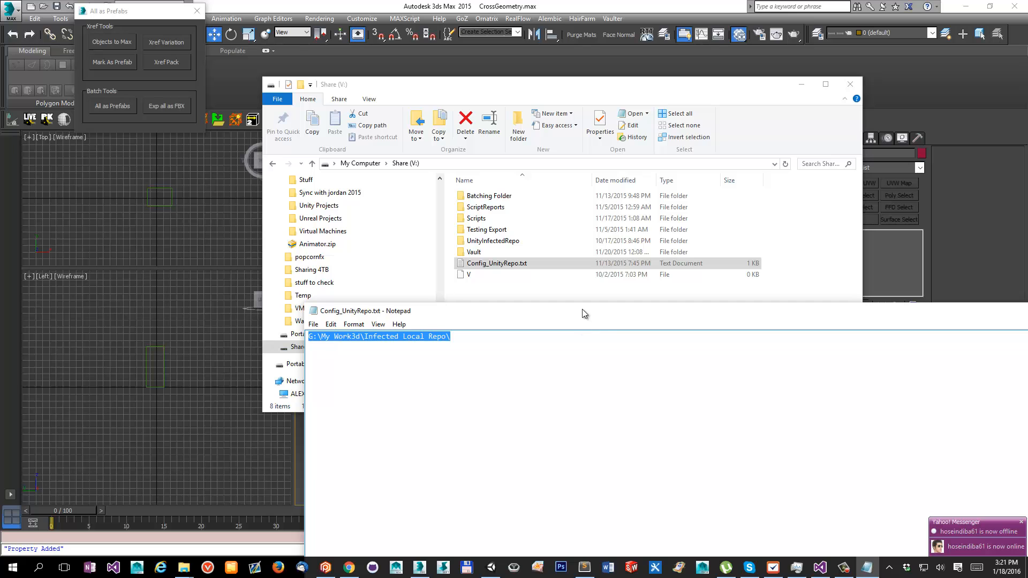
pyautogui.moveTo(583, 309); pyautogui.dragTo(455, 304)
pyautogui.moveTo(788, 305); pyautogui.dragTo(668, 297)
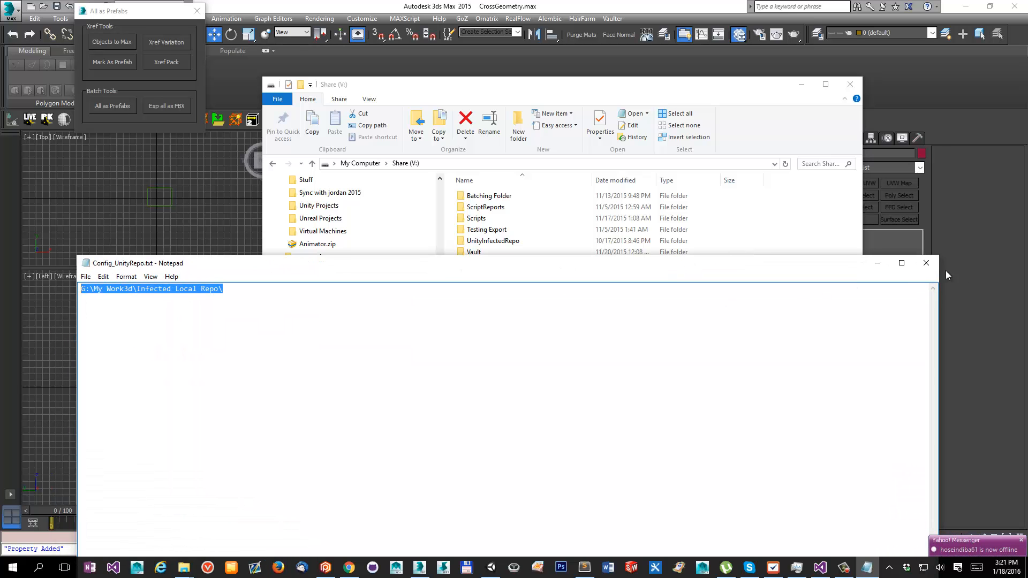
pyautogui.click(907, 296)
pyautogui.click(801, 84)
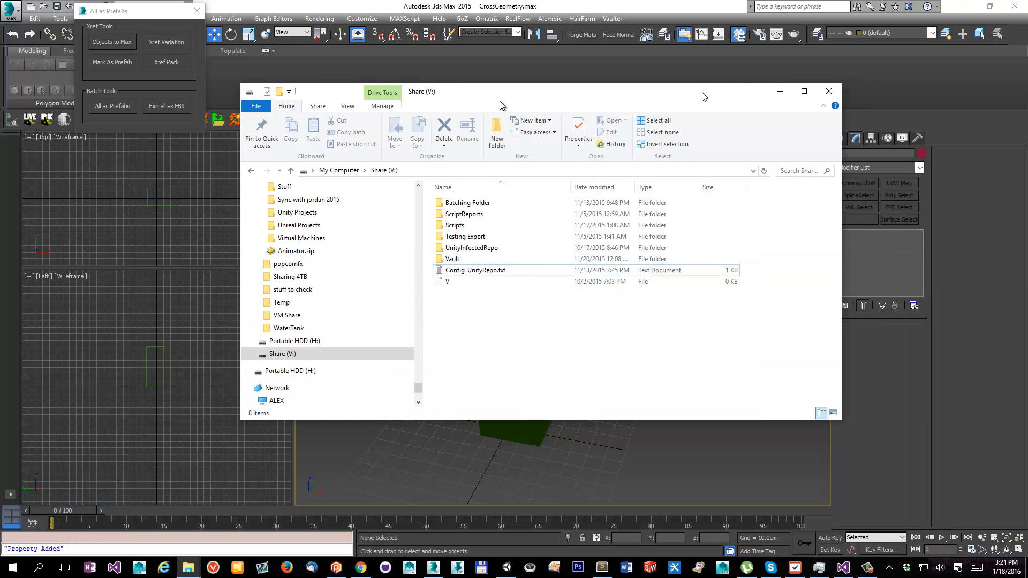
# Step: Return to 3ds Max and reselect the CrossGeometry box in the perspective view
pyautogui.click(509, 364)
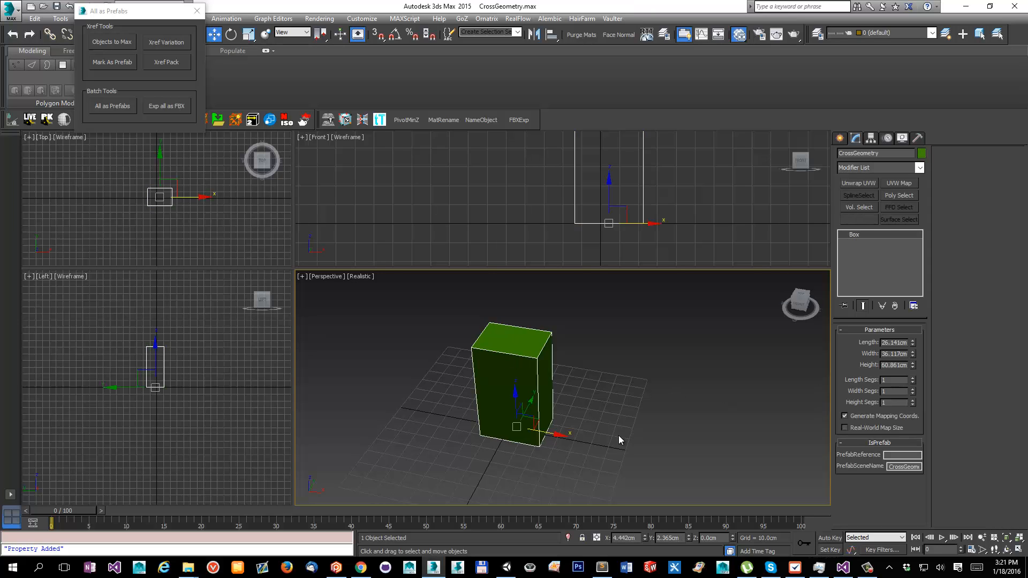
pyautogui.click(371, 363)
pyautogui.click(527, 401)
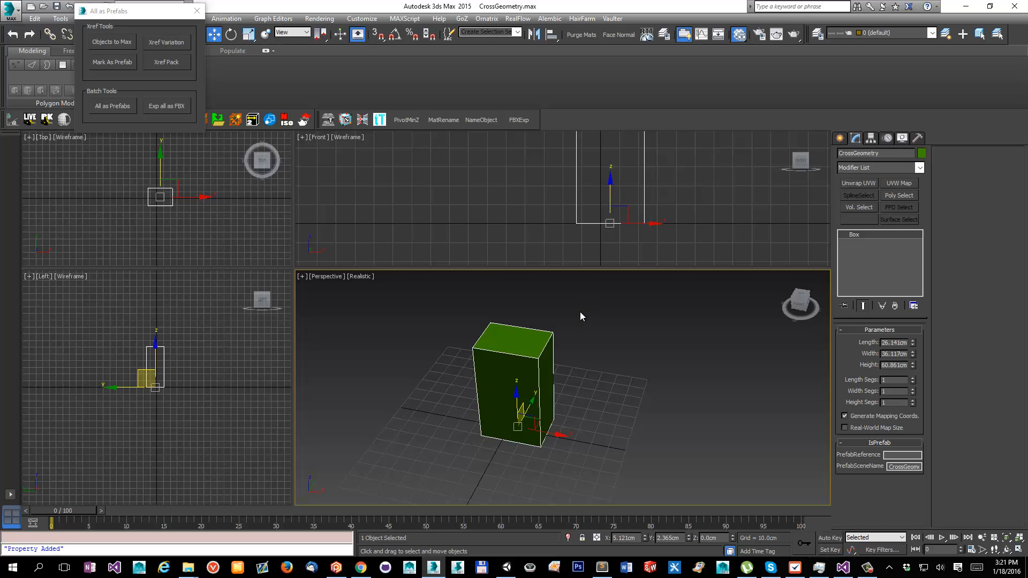
# Step: Open Asset Tracking and check in CrossGeometry.max to Autodesk Vault
pyautogui.click(9, 6)
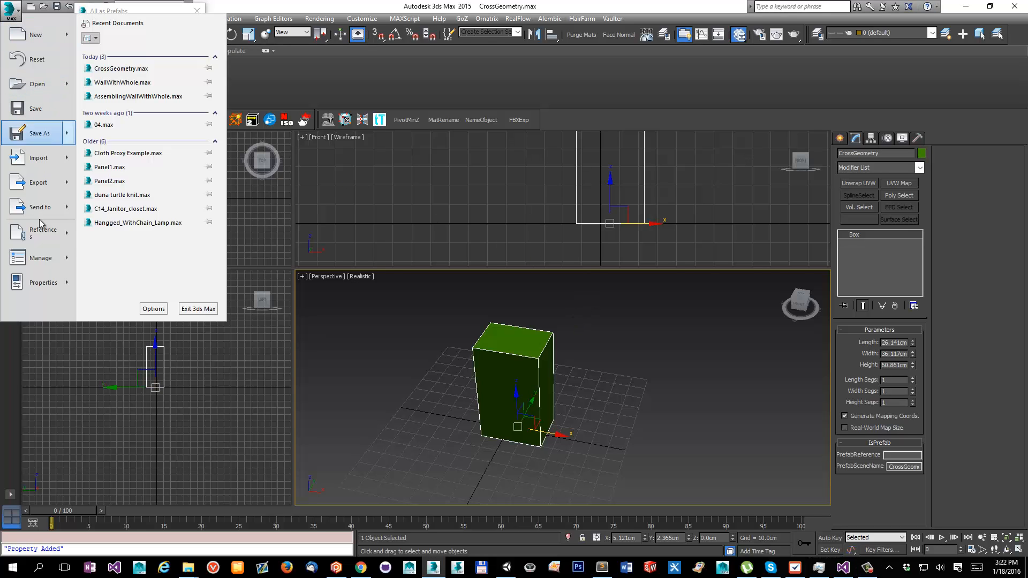
pyautogui.moveTo(49, 235)
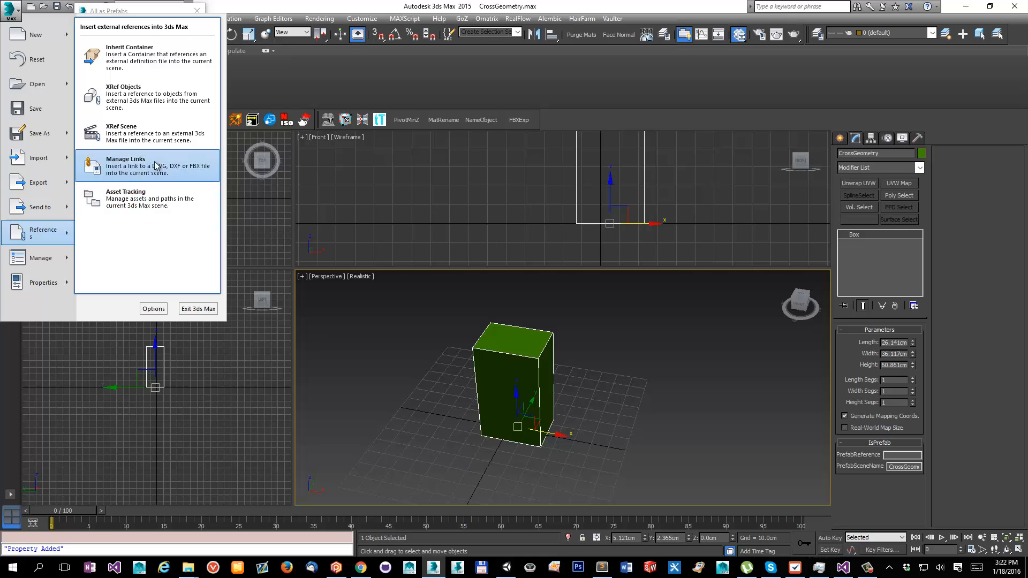
pyautogui.click(146, 197)
pyautogui.click(244, 98)
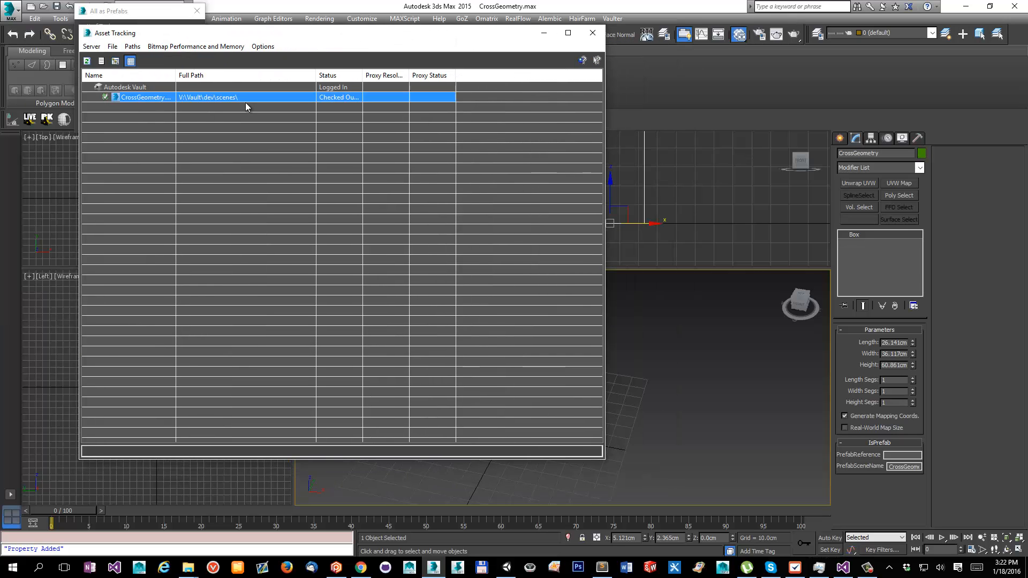
pyautogui.rightClick(240, 96)
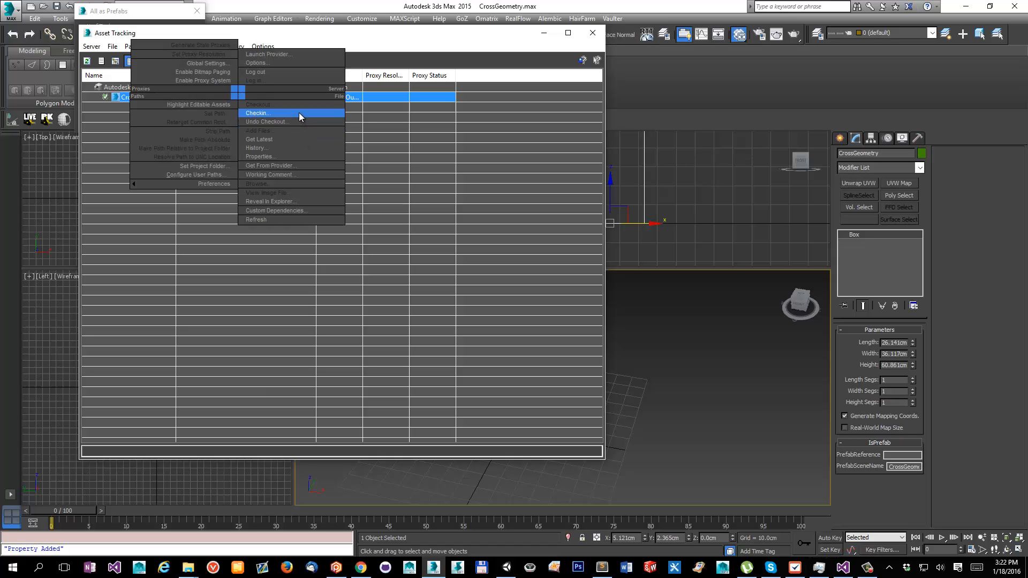
pyautogui.click(298, 113)
pyautogui.click(557, 307)
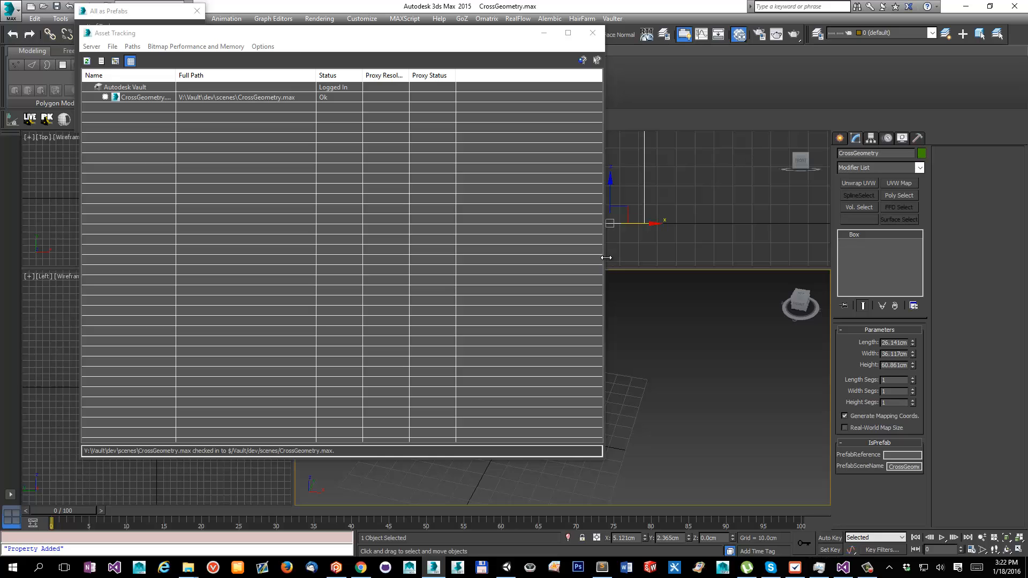
# Step: Narrow the Asset Tracking window and open the Unity FBX Exporter with the CrossGeometry box selected
pyautogui.moveTo(603, 258); pyautogui.dragTo(399, 250)
pyautogui.click(618, 393)
pyautogui.click(493, 376)
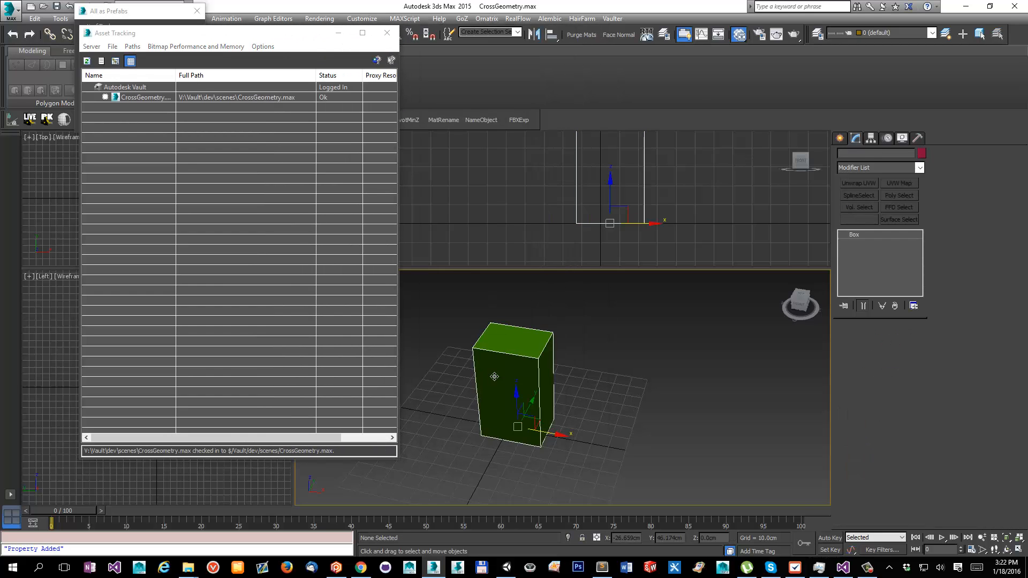
pyautogui.keyDown('alt'); pyautogui.moveTo(537, 433); pyautogui.dragTo(470, 423, button='middle'); pyautogui.keyUp('alt')
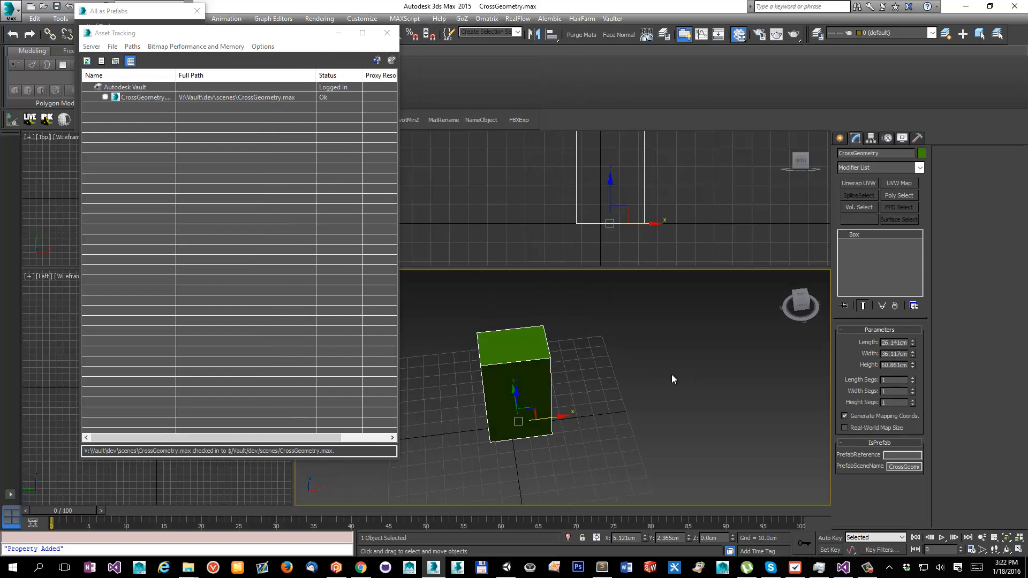
pyautogui.keyDown('alt'); pyautogui.moveTo(669, 379); pyautogui.dragTo(600, 375, button='middle'); pyautogui.keyUp('alt')
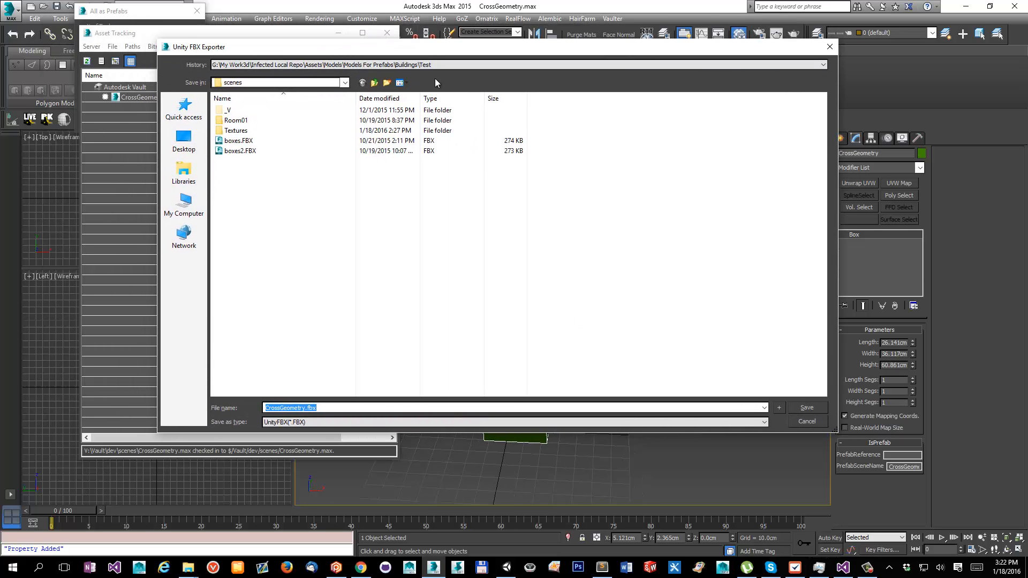
# Step: Set the export location to Assets\Models\Models For Prefabs in the local repository and create a new folder there
pyautogui.click(428, 64)
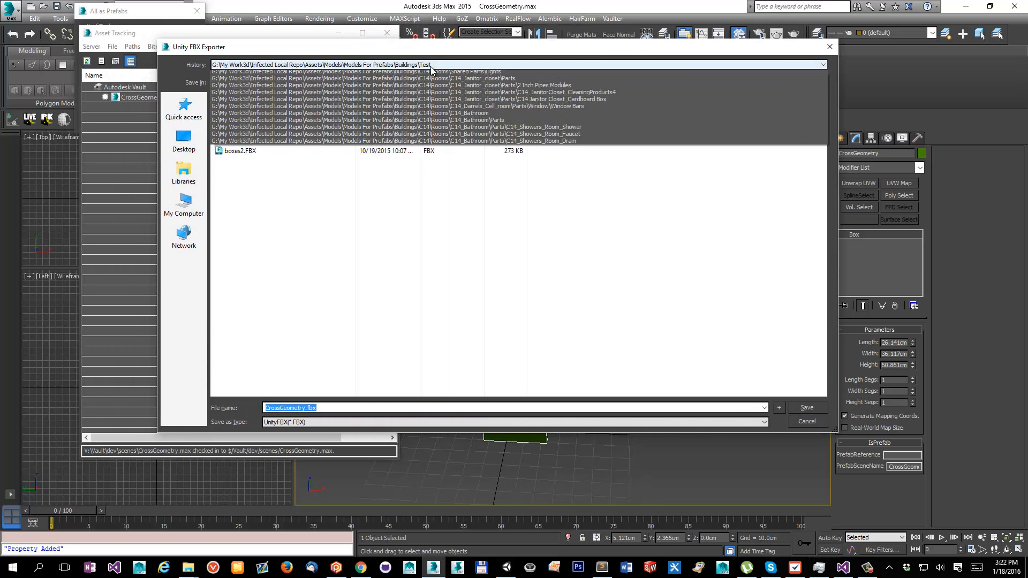
pyautogui.click(353, 72)
pyautogui.click(379, 82)
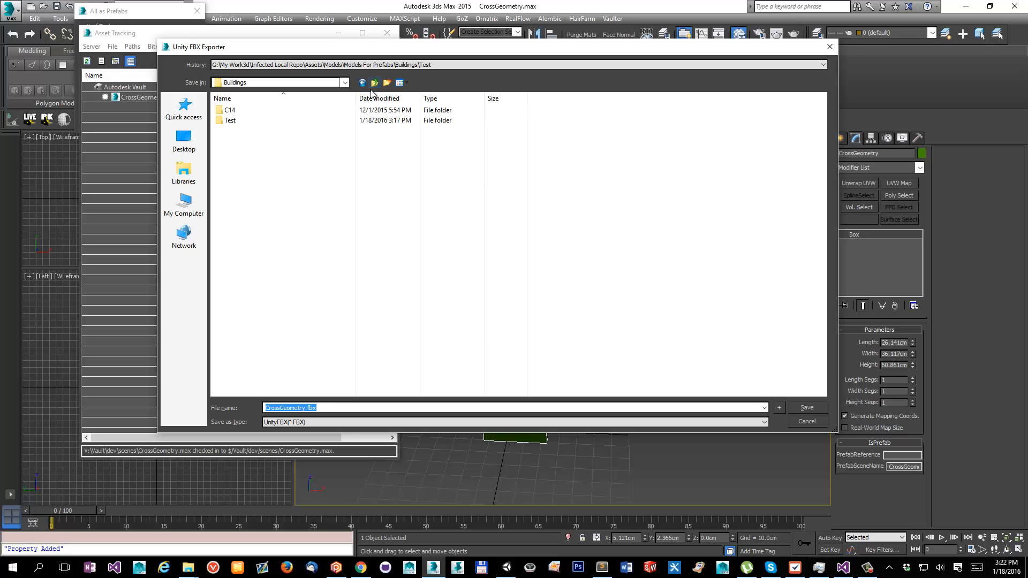
pyautogui.click(379, 82)
pyautogui.click(378, 83)
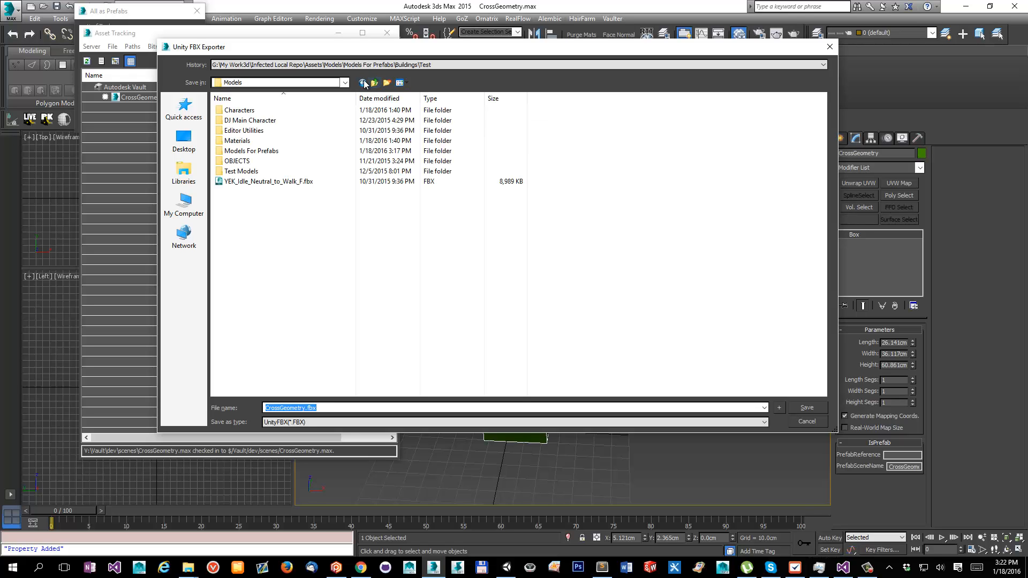
pyautogui.click(375, 83)
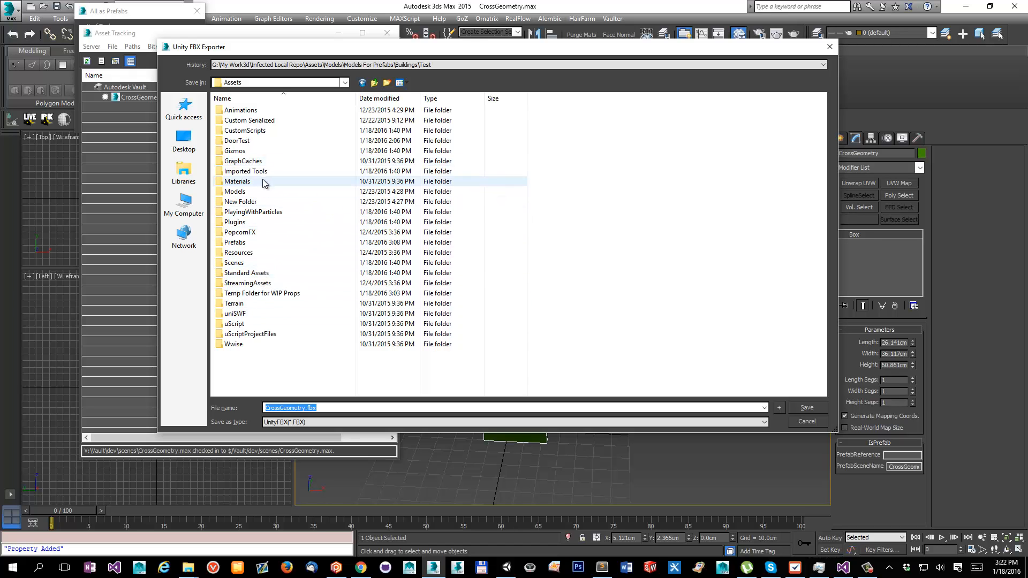
pyautogui.doubleClick(238, 191)
pyautogui.doubleClick(251, 152)
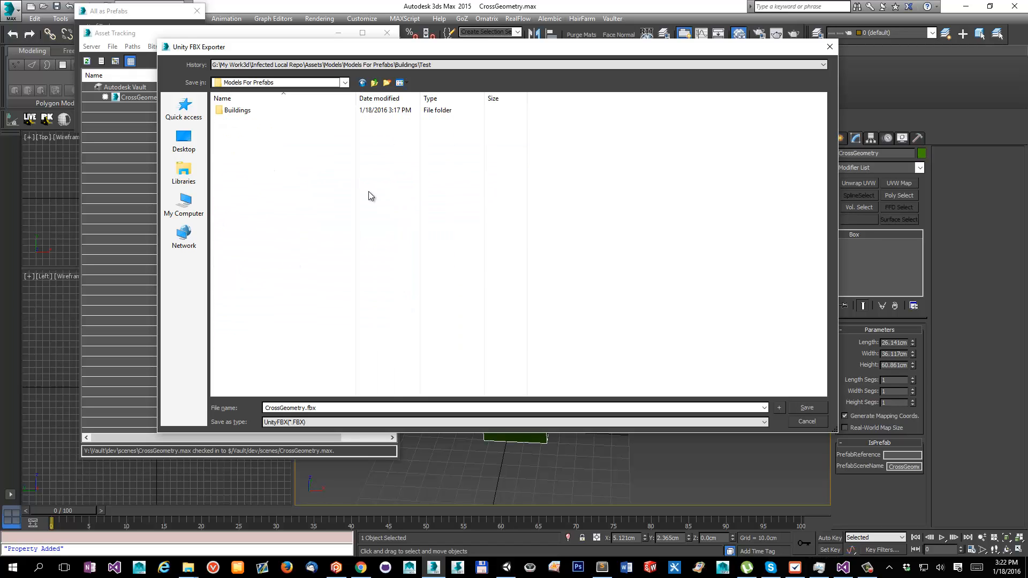
pyautogui.click(386, 82)
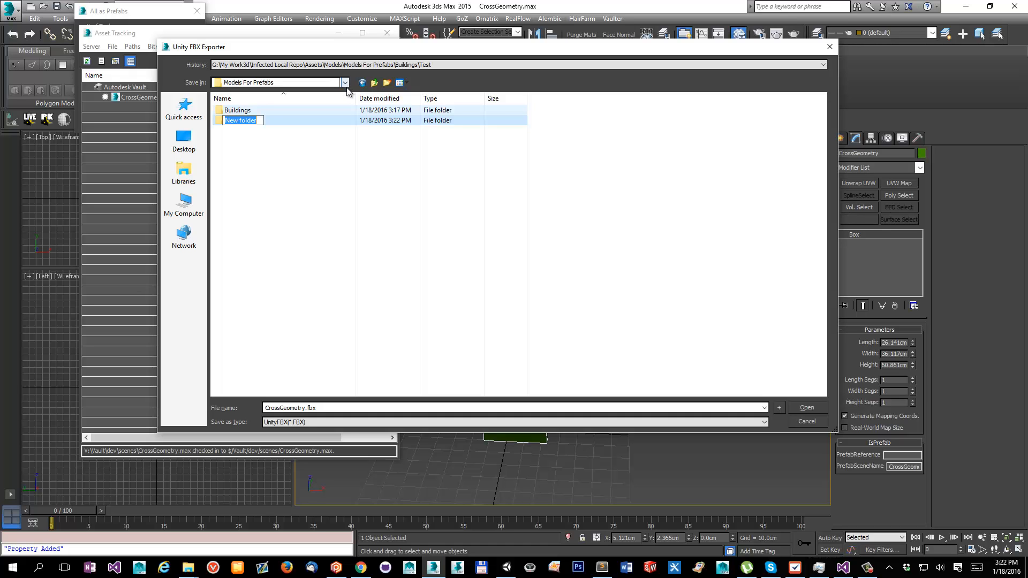
pyautogui.press('Return')
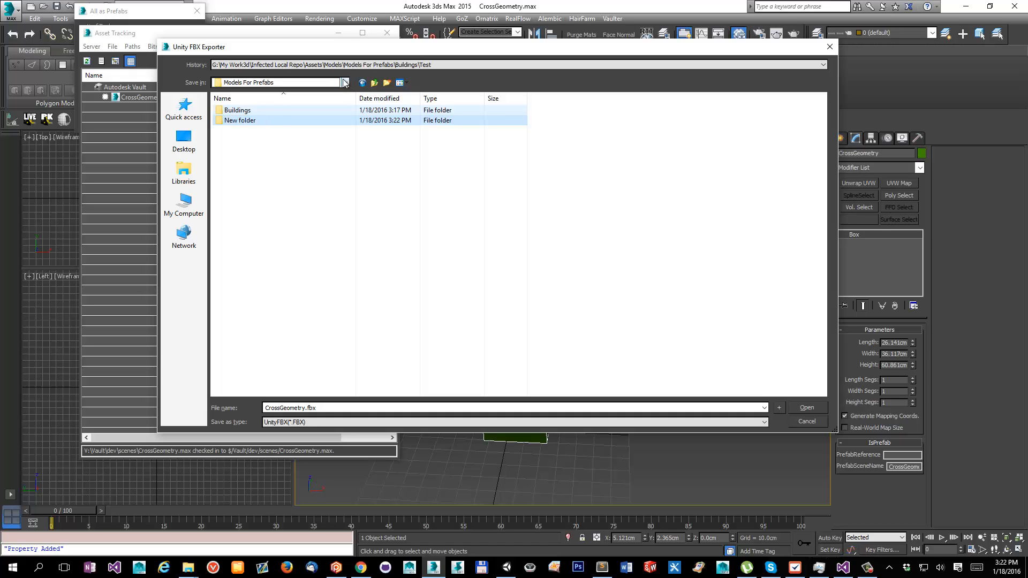
# Step: Switch to Unity and examine the Model Folder path in the Max Config preferences, then return to the export dialog
pyautogui.click(506, 567)
pyautogui.click(71, 17)
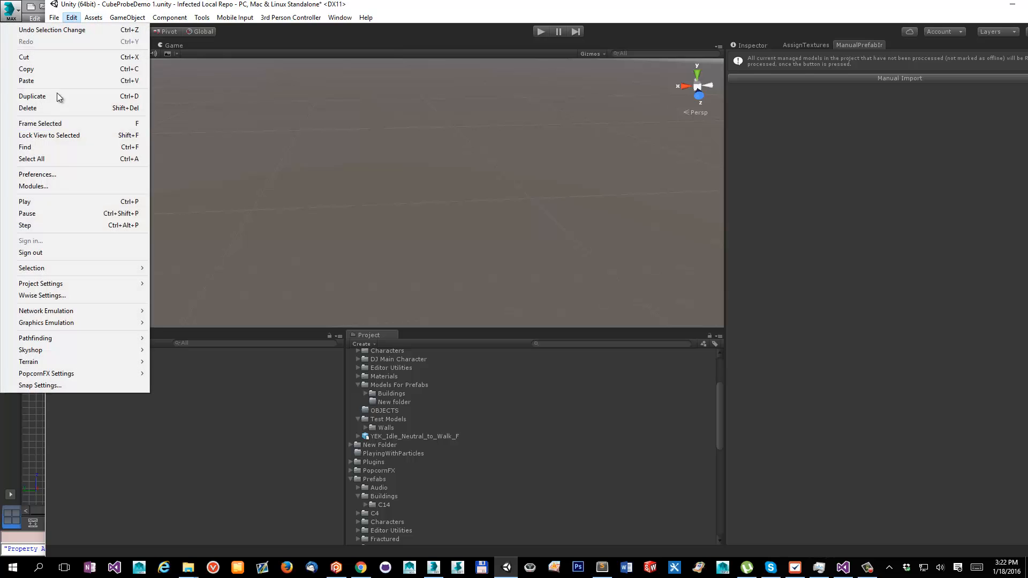
pyautogui.click(62, 179)
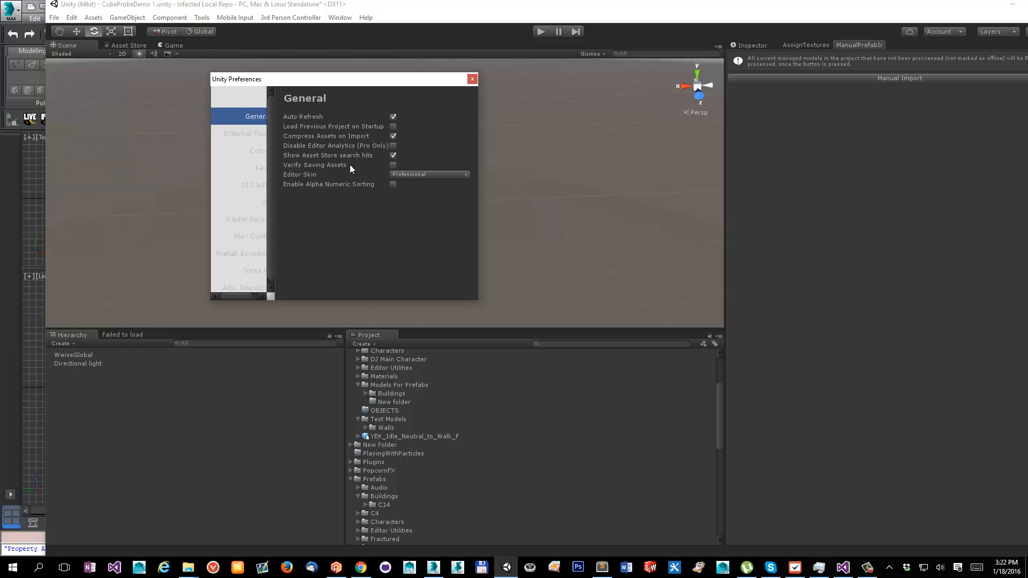
pyautogui.click(250, 237)
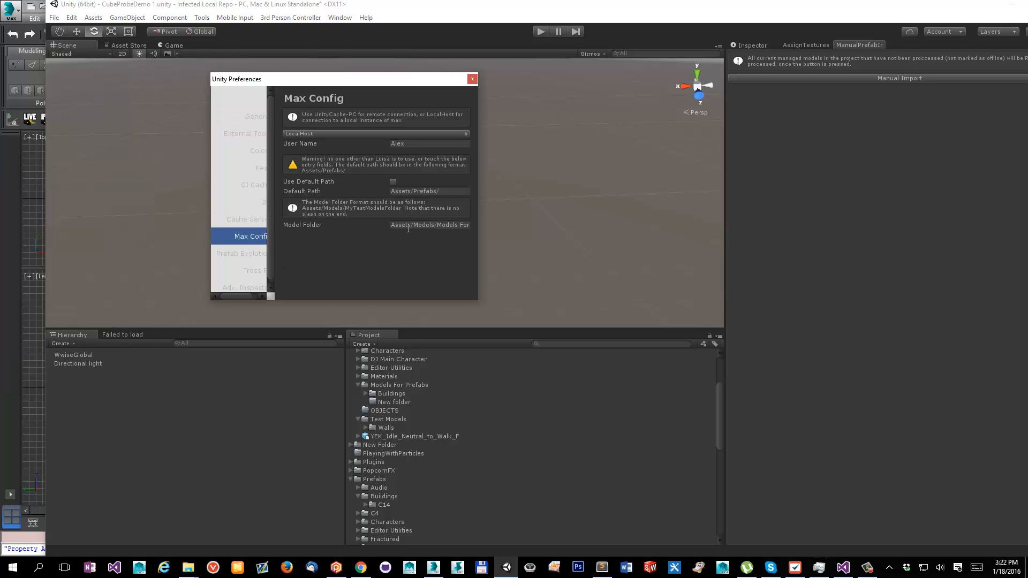
pyautogui.click(443, 231)
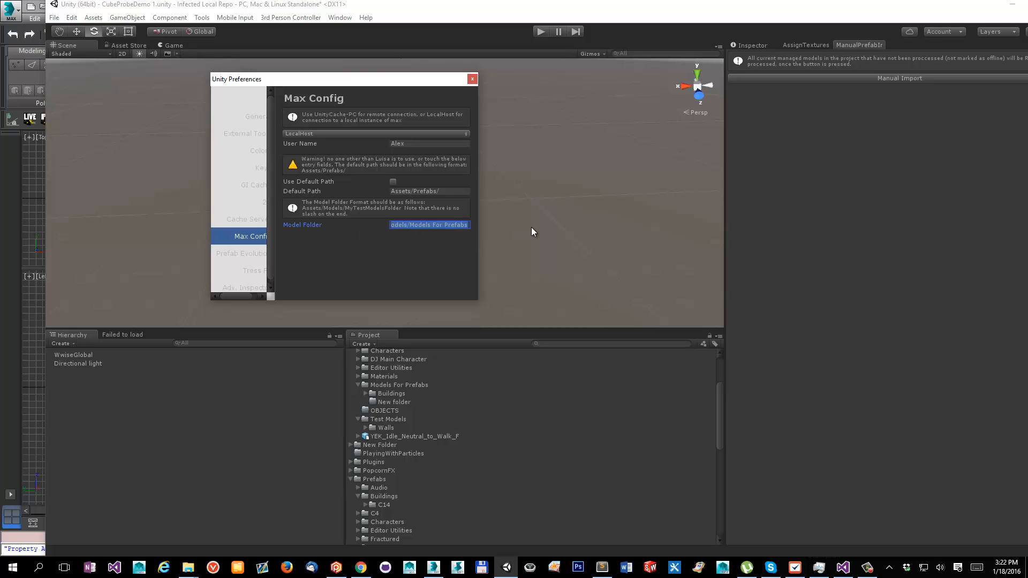
pyautogui.click(473, 78)
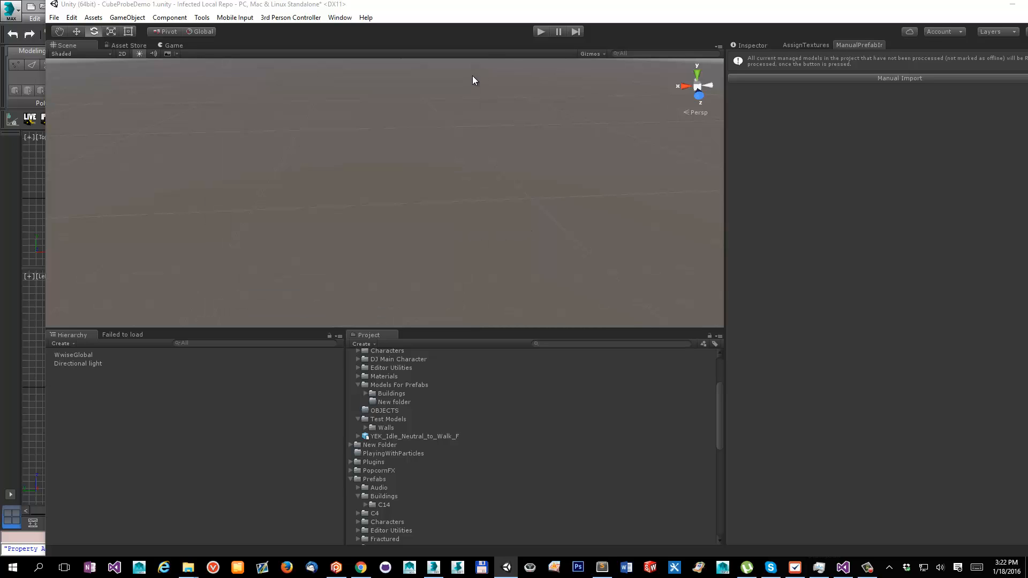
pyautogui.click(1011, 10)
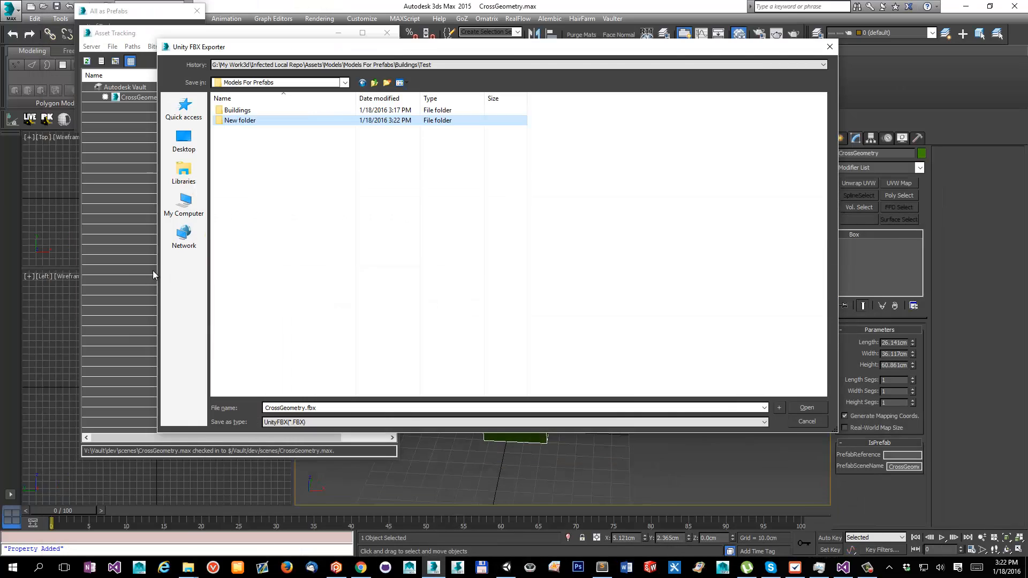
# Step: Rename the new folder as UnityDoc and export the box into it as CrossGeometry.fbx
pyautogui.click(242, 124)
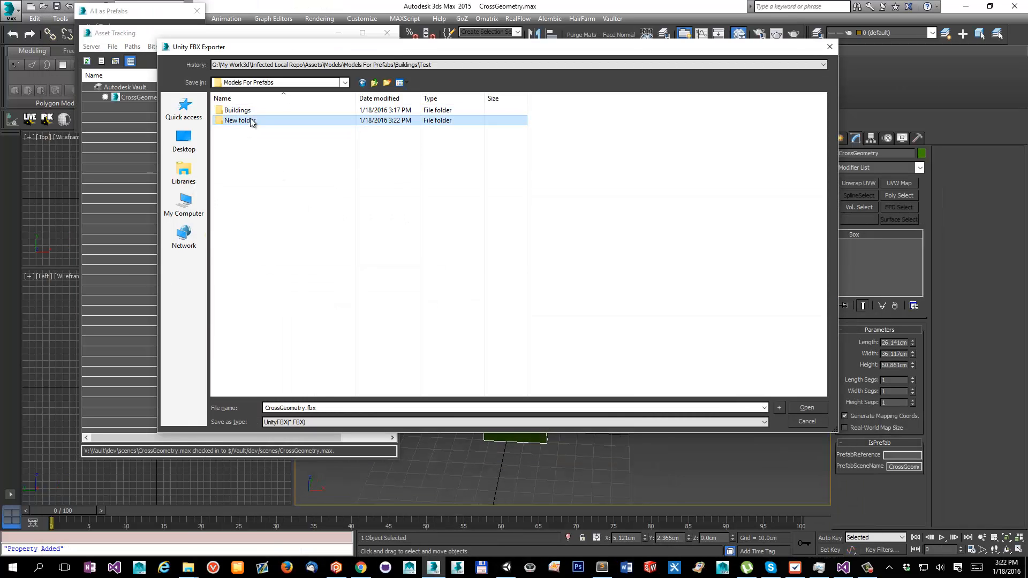
pyautogui.click(244, 121)
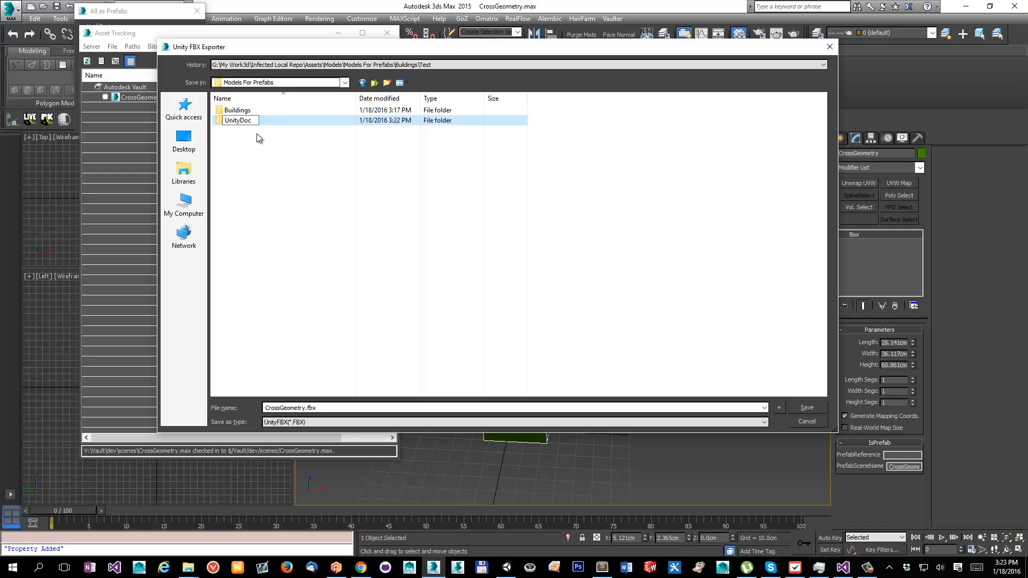
pyautogui.write('UnityDoc')
pyautogui.press('Return')
pyautogui.press('Return')
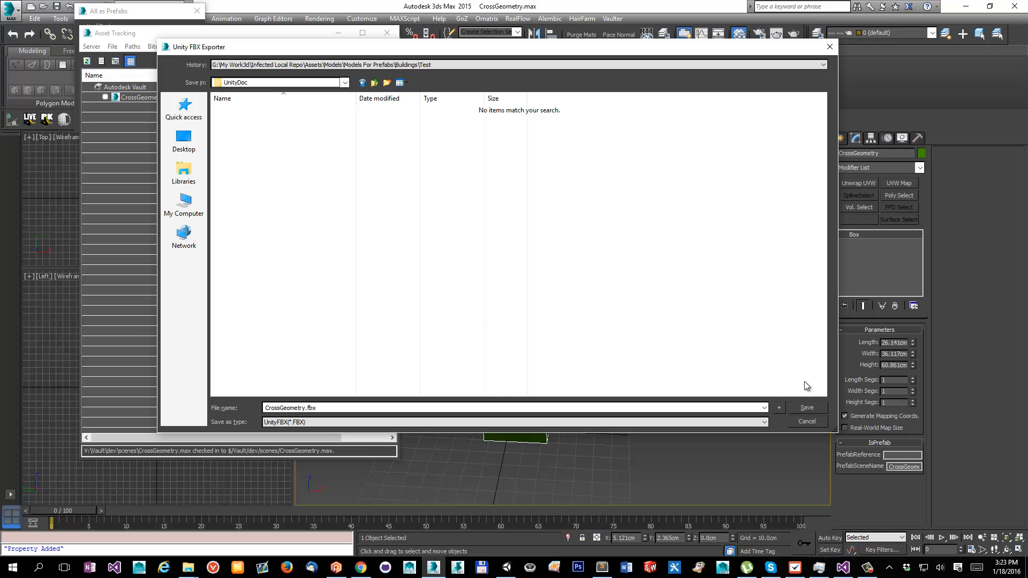
pyautogui.click(807, 408)
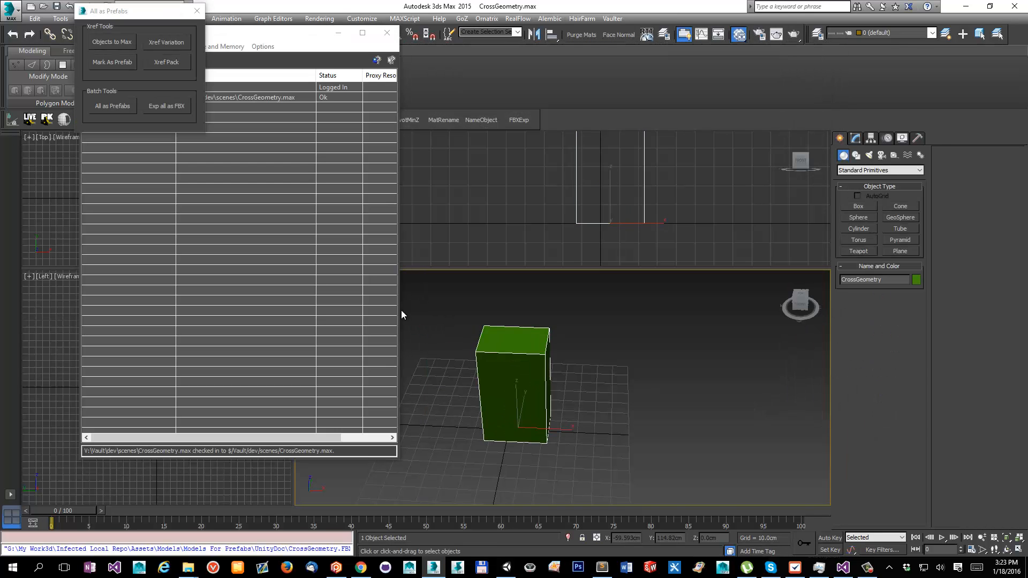
# Step: Switch to Unity and open the Vault\dev\scenes folder on Share (V:) in File Explorer over it
pyautogui.click(514, 561)
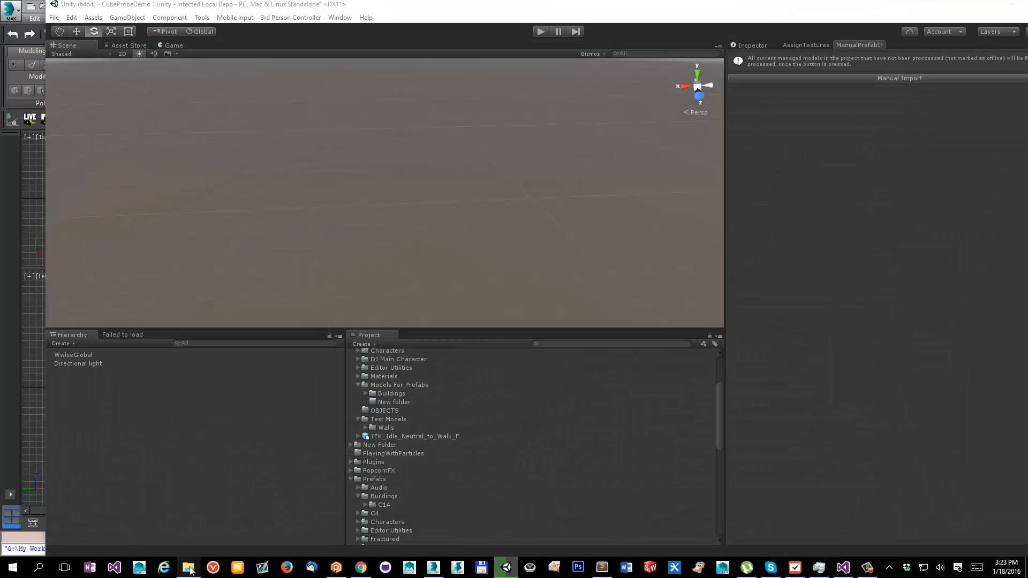
pyautogui.moveTo(188, 568)
pyautogui.moveTo(142, 529)
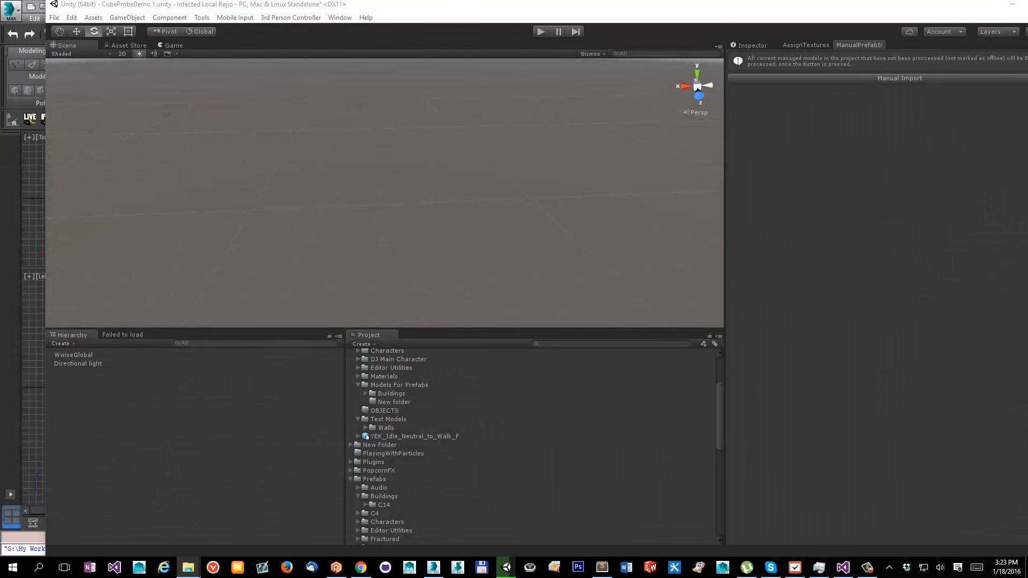
pyautogui.moveTo(485, 0); pyautogui.dragTo(456, 3)
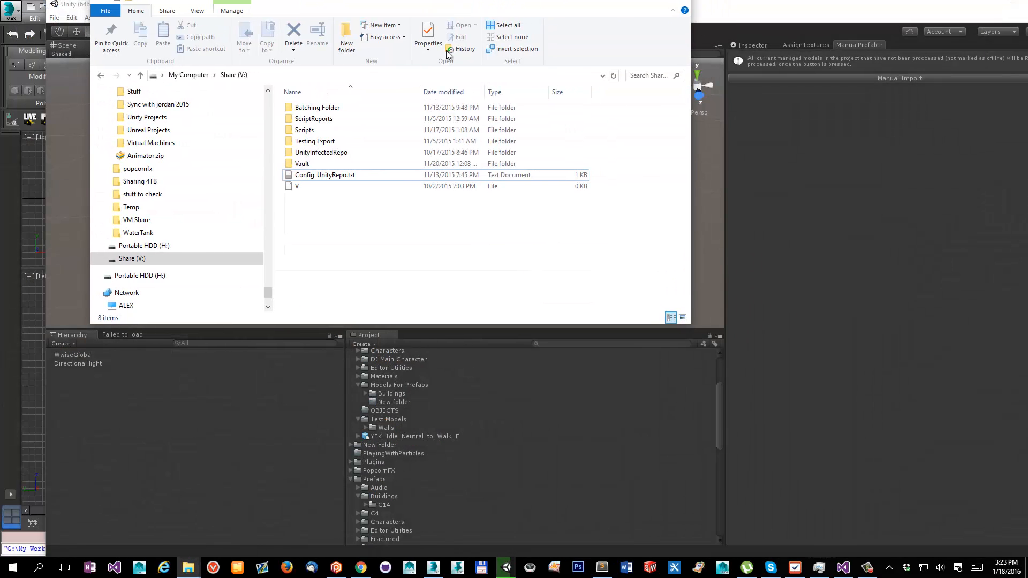
pyautogui.doubleClick(318, 162)
pyautogui.doubleClick(319, 131)
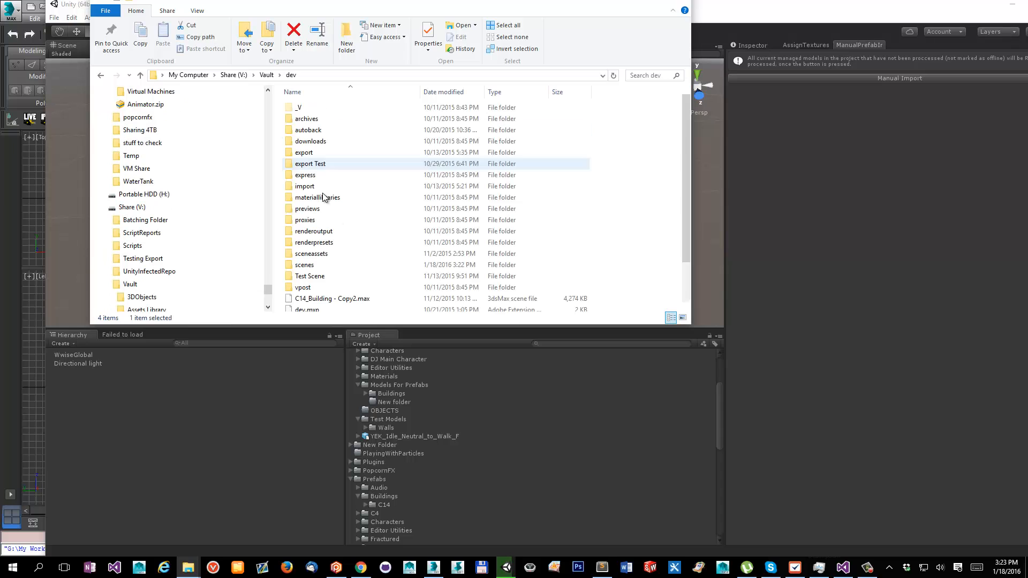
pyautogui.doubleClick(323, 266)
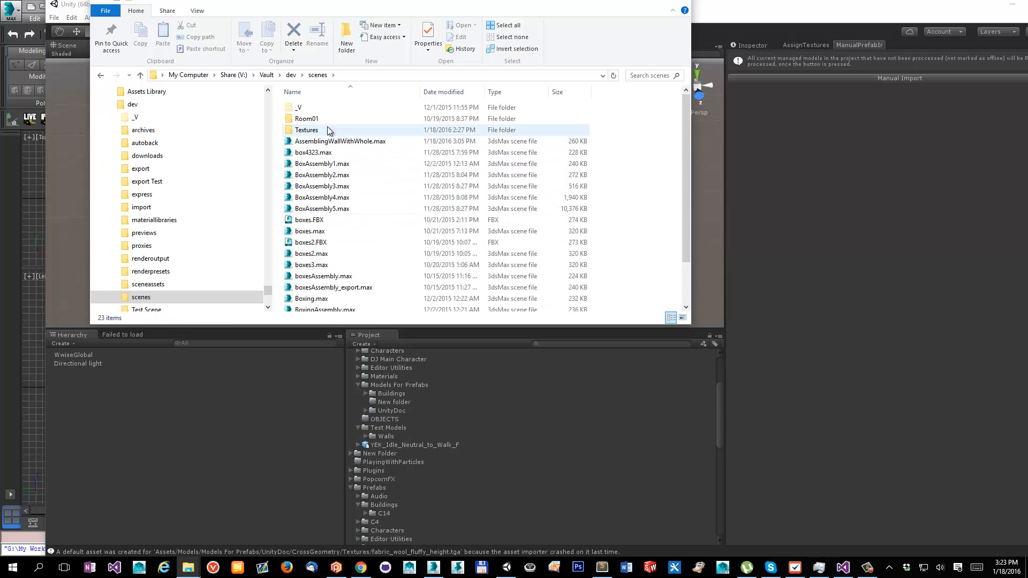
# Step: Look through the source images in the Textures subfolder and return to the scenes folder
pyautogui.click(328, 131)
pyautogui.doubleClick(343, 130)
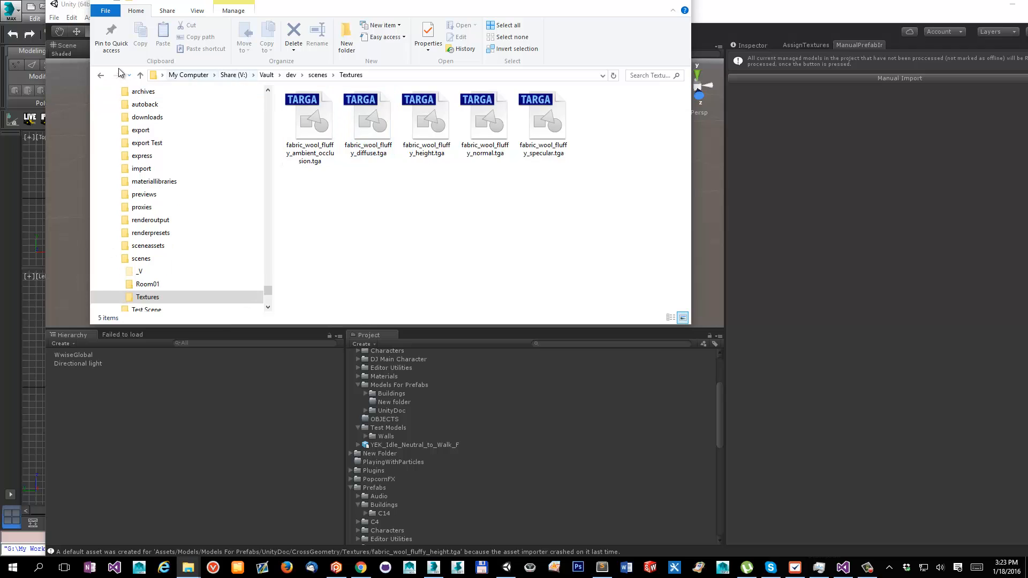
pyautogui.click(100, 75)
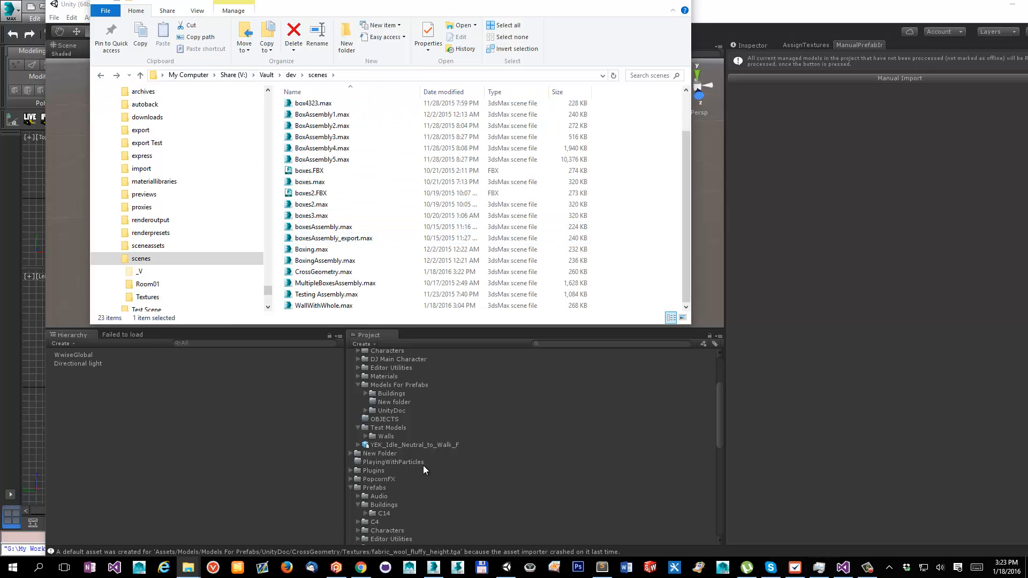
# Step: Return to Unity, expand UnityDoc\CrossGeometry and examine its Materials folder, the fabric_wool_fluffy textures and the exported model
pyautogui.click(387, 410)
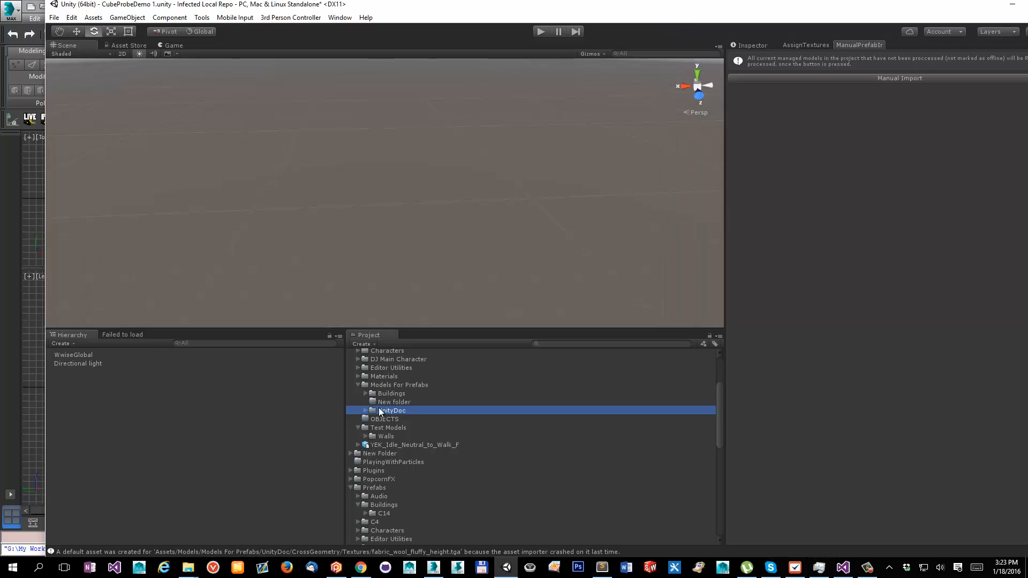
pyautogui.click(365, 411)
pyautogui.click(373, 418)
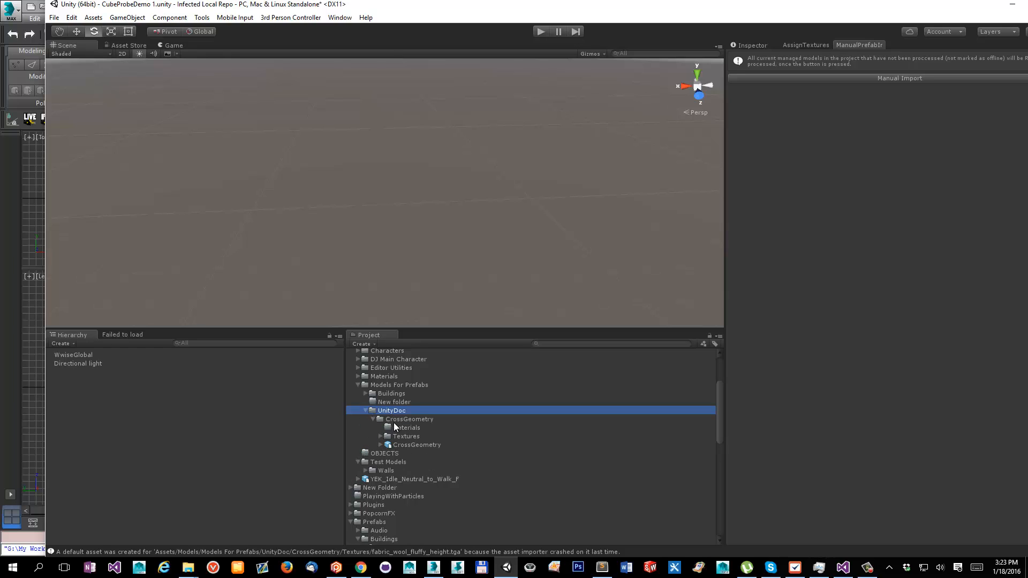
pyautogui.click(380, 436)
pyautogui.click(413, 444)
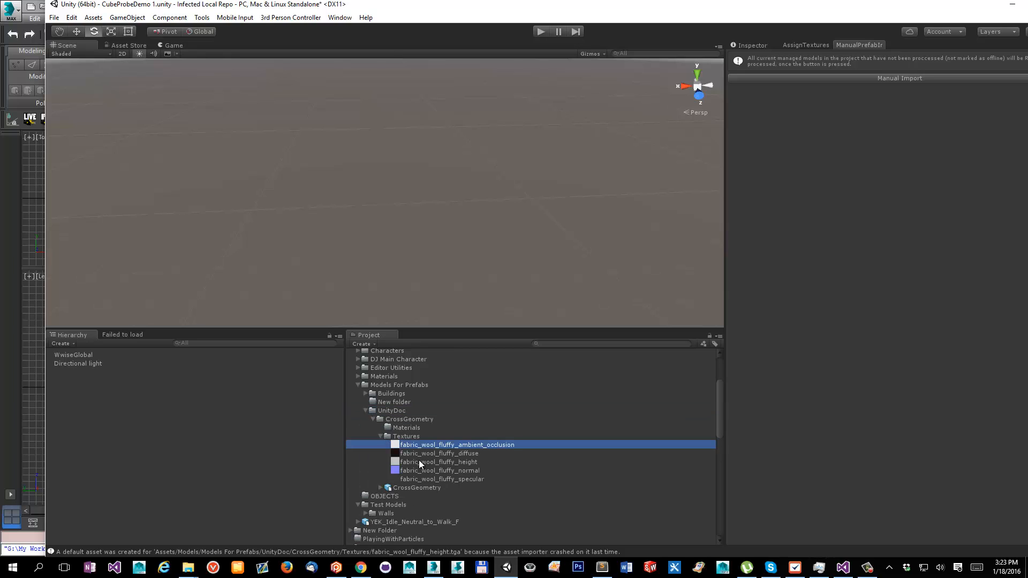
pyautogui.click(421, 480)
pyautogui.click(420, 470)
pyautogui.click(421, 454)
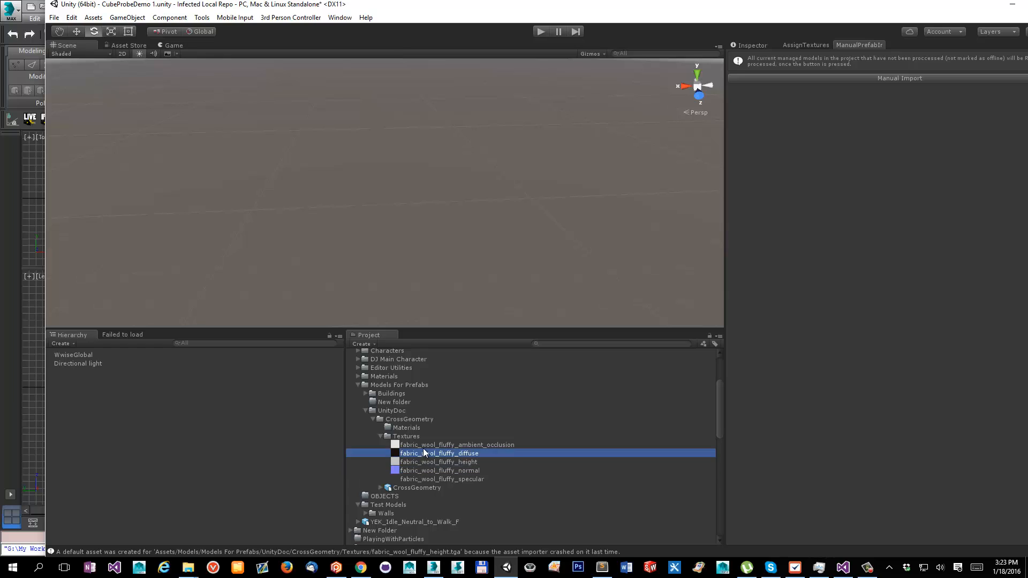
pyautogui.click(417, 445)
pyautogui.click(413, 437)
pyautogui.click(415, 429)
pyautogui.click(436, 453)
pyautogui.click(420, 487)
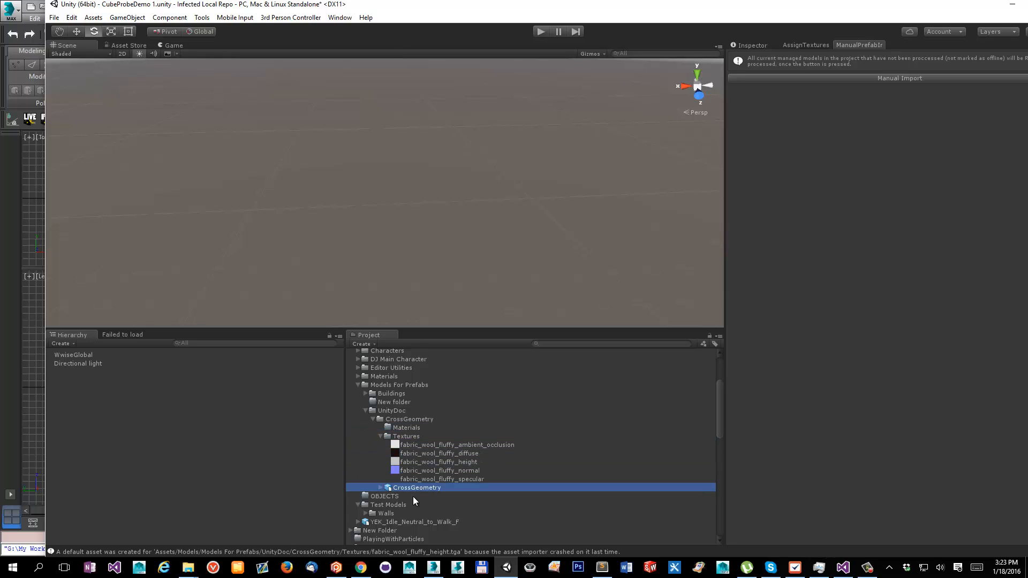
pyautogui.click(425, 462)
pyautogui.click(431, 445)
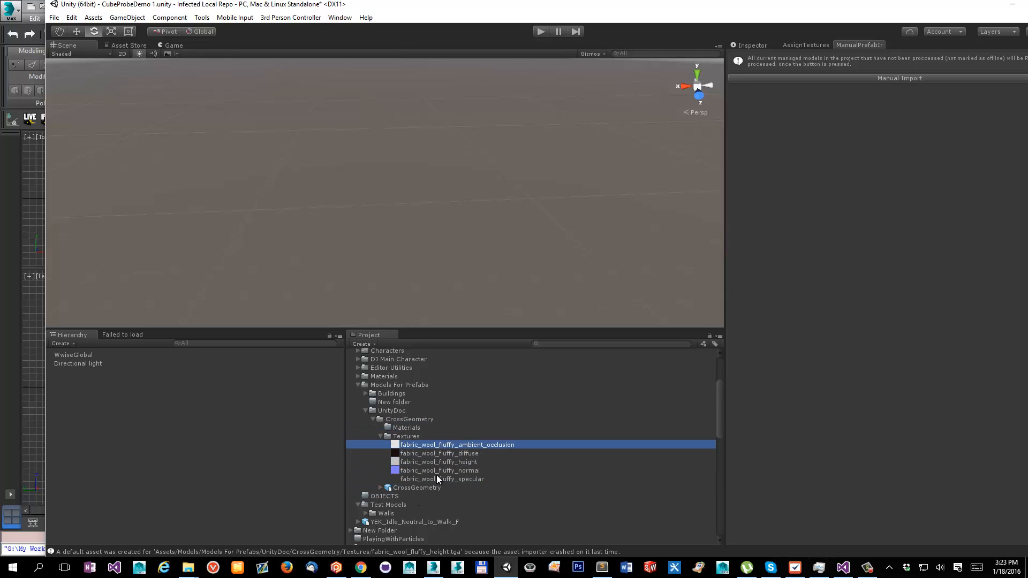
pyautogui.click(436, 478)
pyautogui.click(412, 445)
pyautogui.click(400, 428)
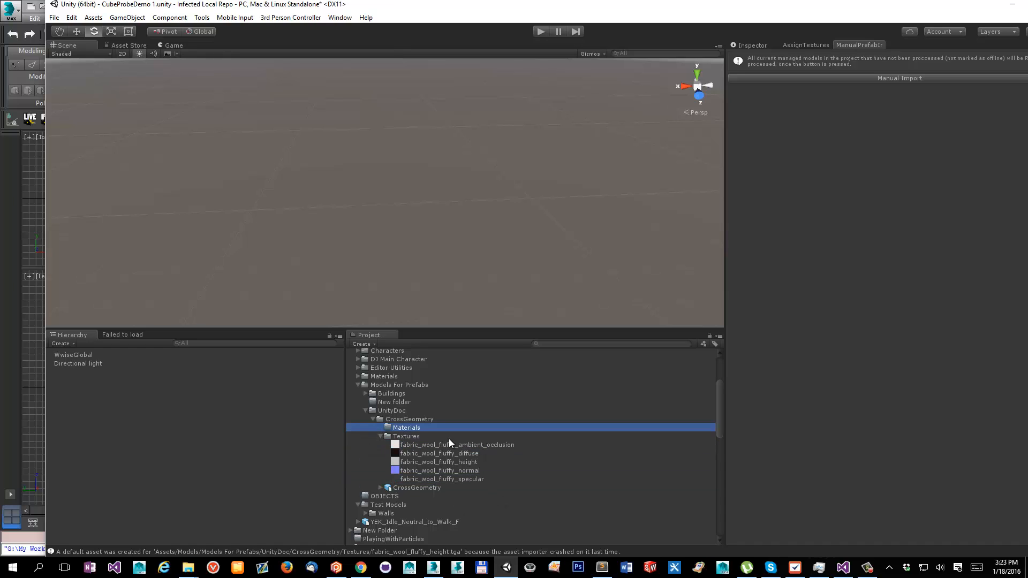
# Step: Delete the CrossGeometry folder from UnityDoc in the Unity project
pyautogui.click(389, 421)
pyautogui.press('Delete')
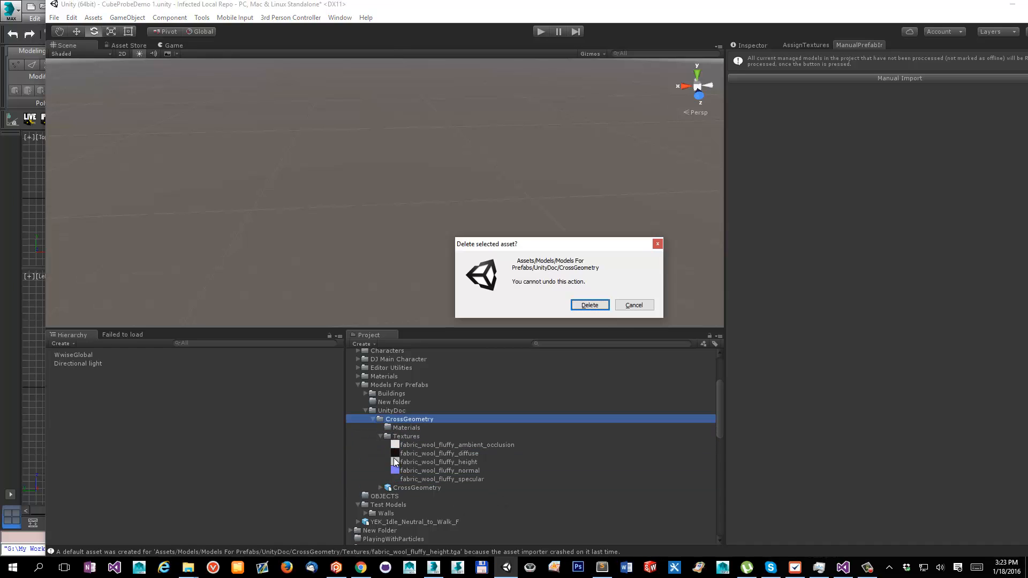
pyautogui.press('Return')
# Step: Switch to 3ds Max and assign the CrossGeometry Standard material from the Slate Material Editor to the box
pyautogui.click(434, 567)
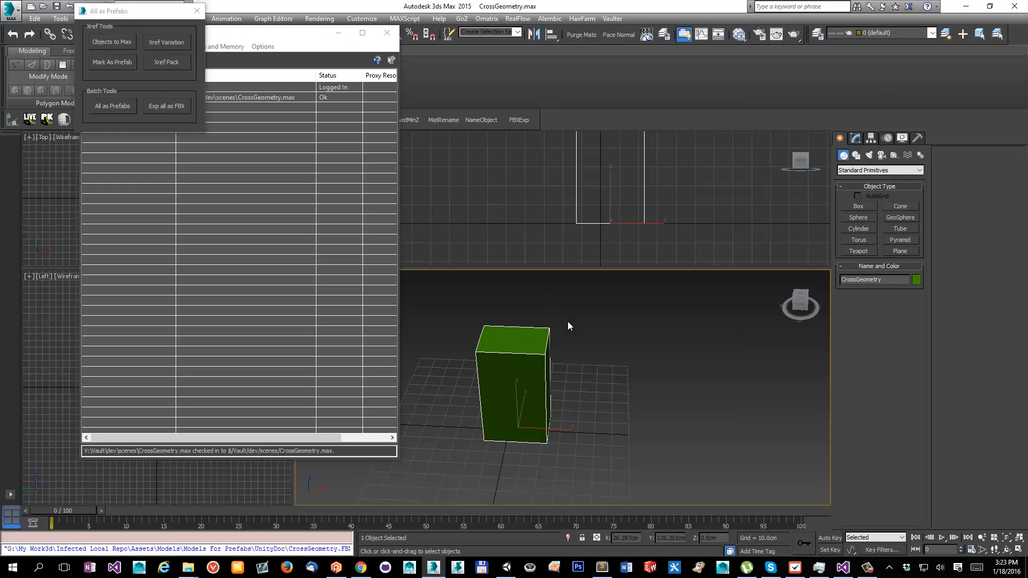
pyautogui.moveTo(1027, 142); pyautogui.dragTo(838, 79)
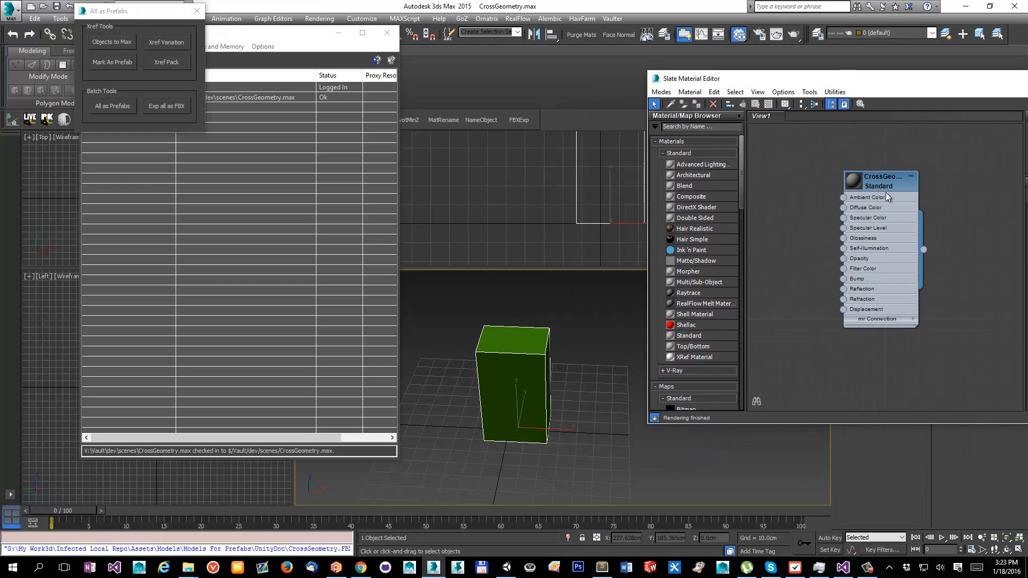
pyautogui.moveTo(924, 251); pyautogui.dragTo(552, 356)
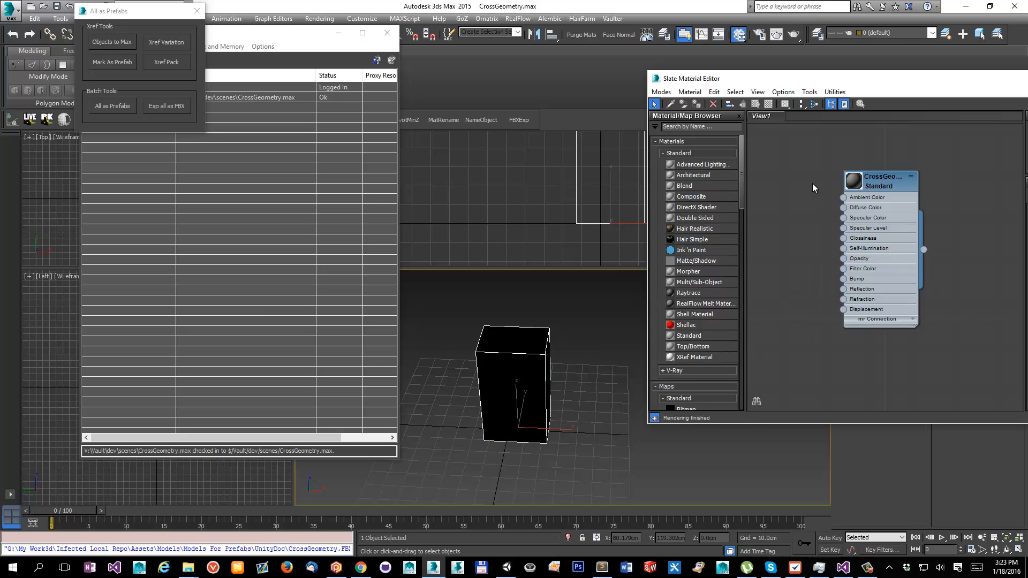
# Step: Rename the box's Standard material as Mat01 in the Slate Material Editor
pyautogui.click(866, 181)
pyautogui.doubleClick(865, 180)
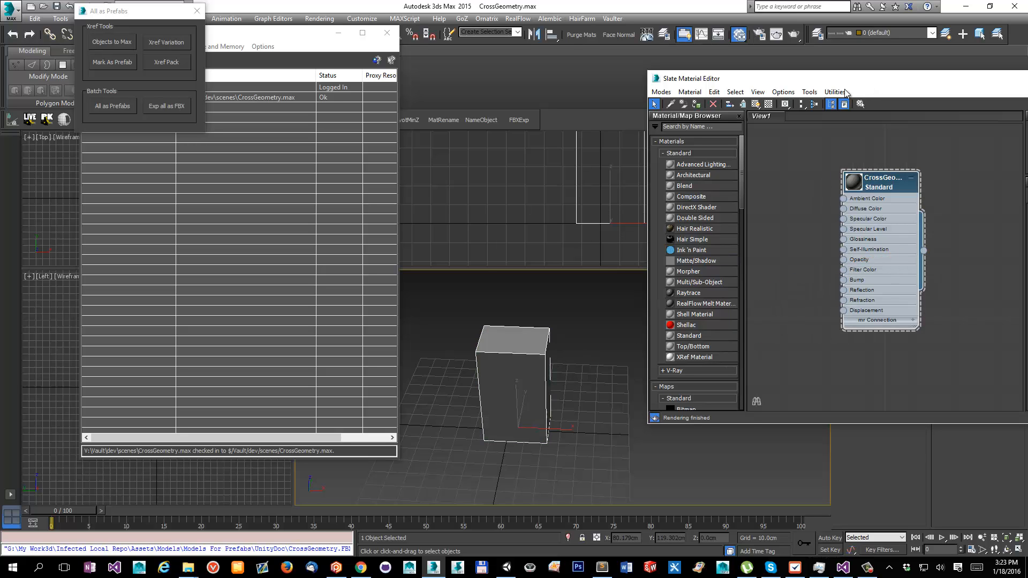
pyautogui.moveTo(868, 80); pyautogui.dragTo(434, 140)
pyautogui.moveTo(653, 255); pyautogui.dragTo(338, 246)
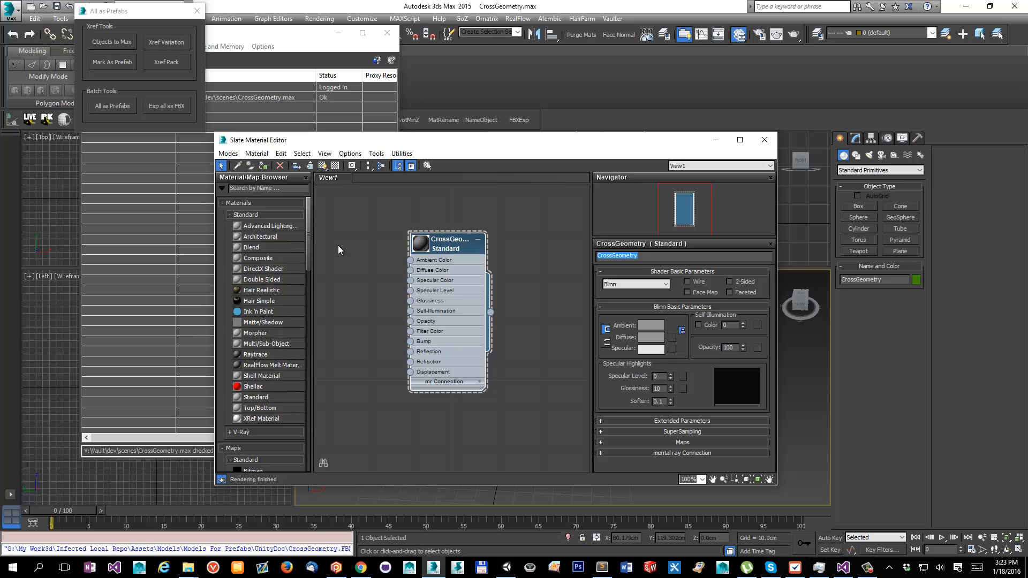
pyautogui.write('Mat01')
pyautogui.press('Return')
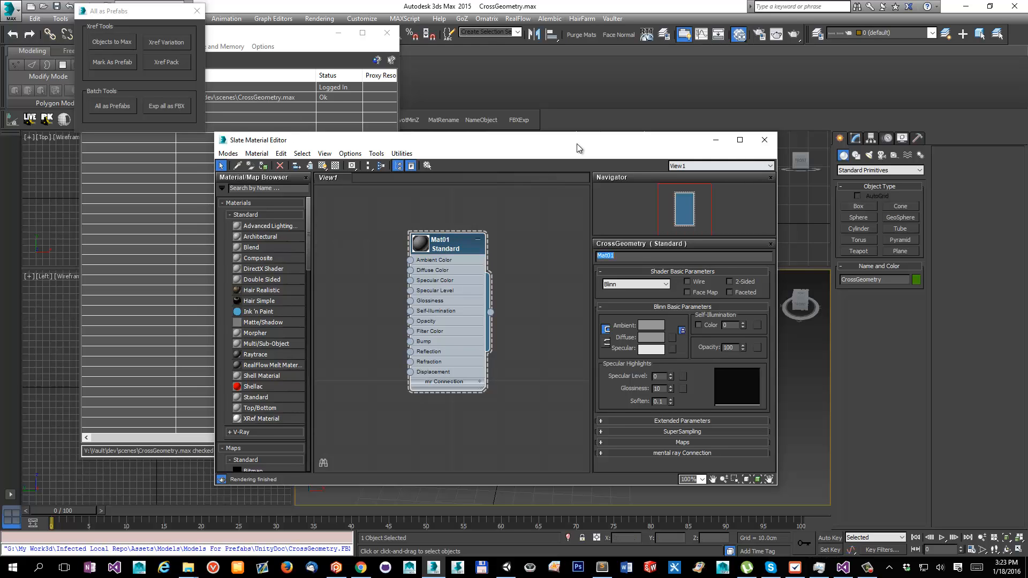
# Step: Clear space around the selected box and rename its material to match the object with the MatRename script
pyautogui.moveTo(429, 139); pyautogui.dragTo(808, 101)
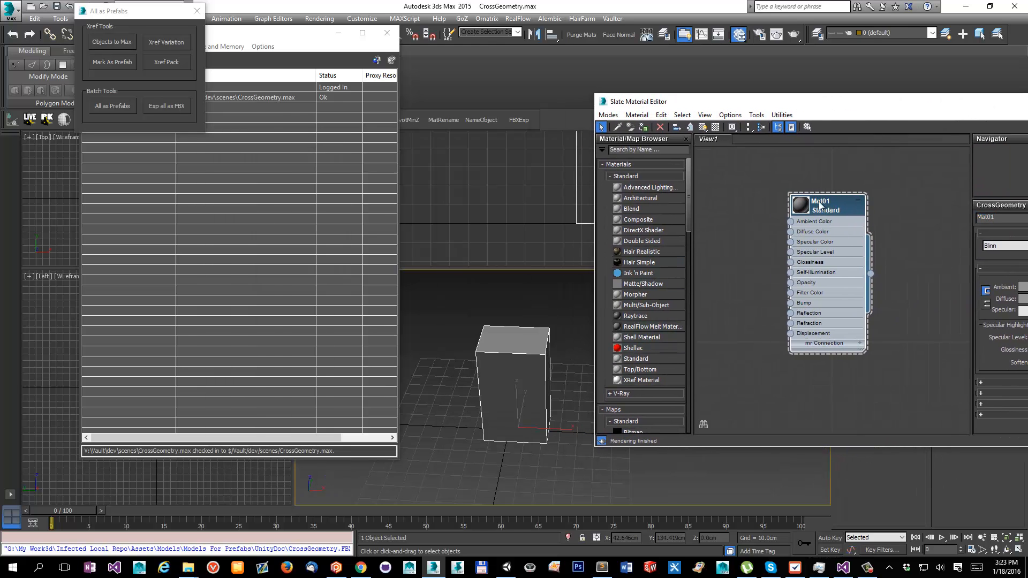
pyautogui.moveTo(819, 204); pyautogui.dragTo(766, 183)
pyautogui.click(549, 455)
pyautogui.click(527, 406)
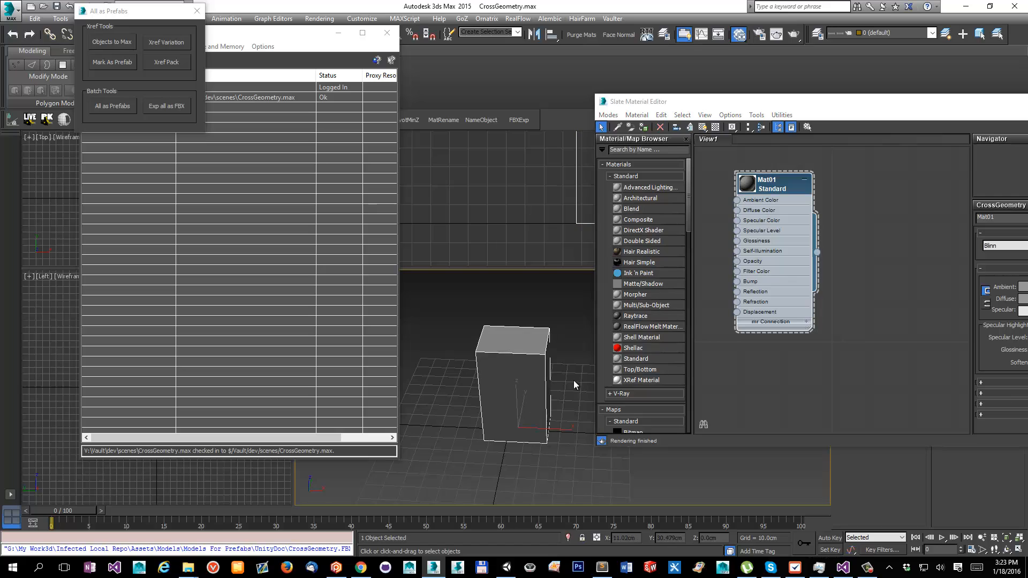
pyautogui.click(765, 184)
pyautogui.click(502, 400)
pyautogui.click(479, 456)
pyautogui.click(507, 415)
pyautogui.click(440, 122)
pyautogui.moveTo(546, 315)
pyautogui.keyDown('alt'); pyautogui.mouseDown(button='middle')
pyautogui.moveTo(555, 325)
pyautogui.moveTo(539, 300)
pyautogui.mouseUp(button='middle'); pyautogui.keyUp('alt')
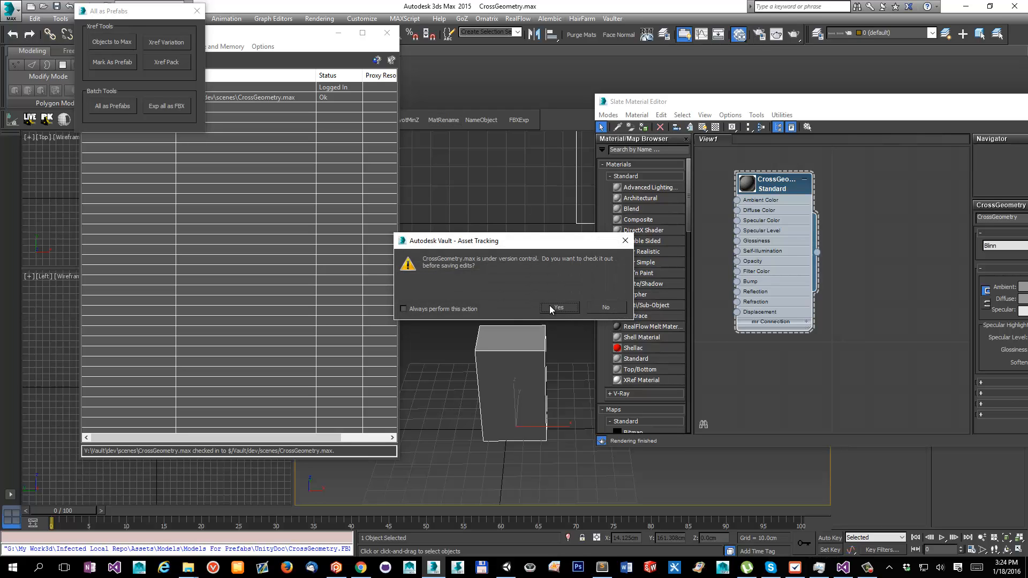
# Step: Check CrossGeometry.max out of Vault to save the edits and check it back in through Asset Tracking
pyautogui.click(552, 307)
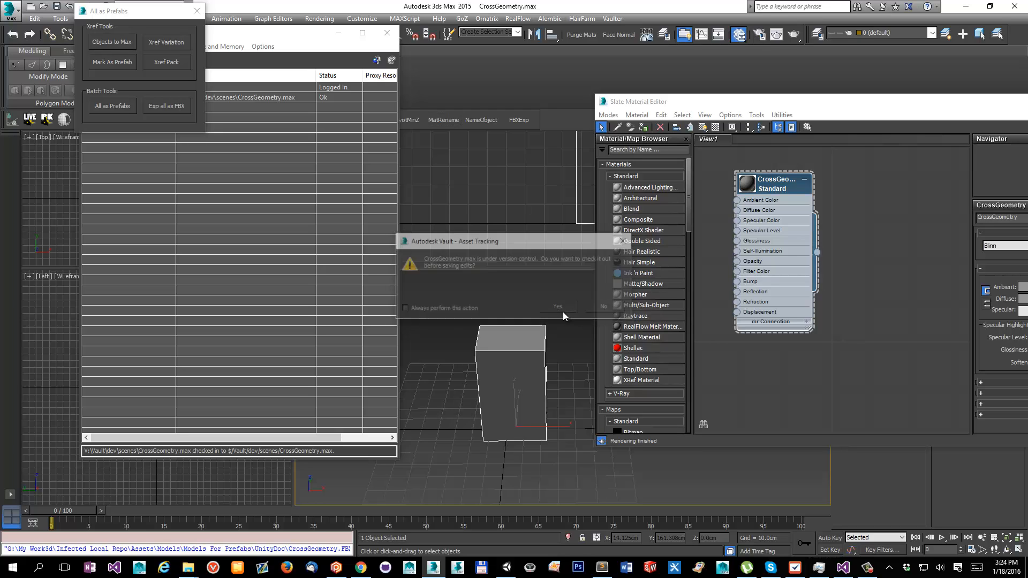
pyautogui.click(299, 98)
pyautogui.rightClick(300, 97)
pyautogui.click(327, 118)
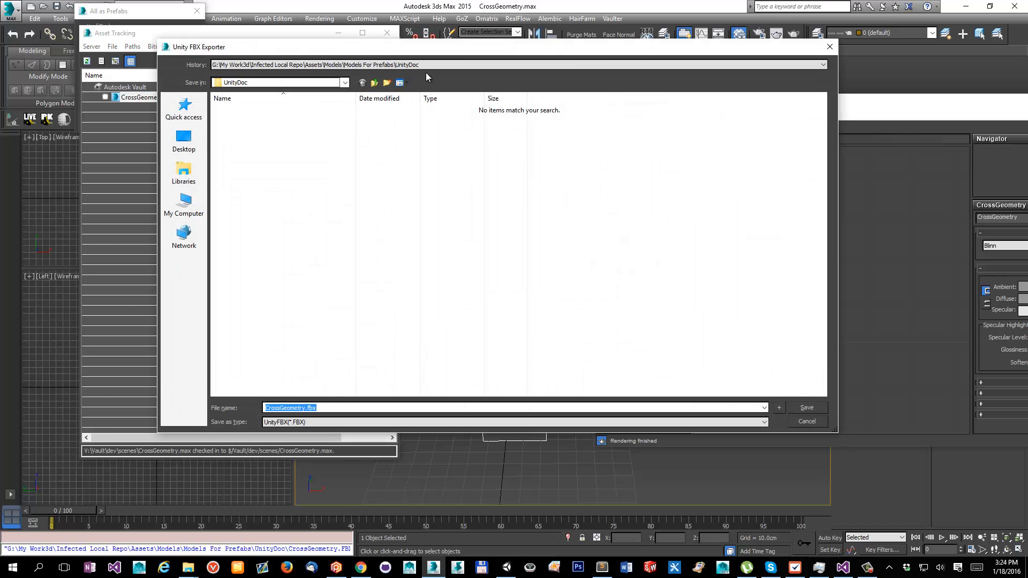
# Step: Pick the UnityDoc folder from the export history and export the box there as CrossGeometry.fbx
pyautogui.click(428, 66)
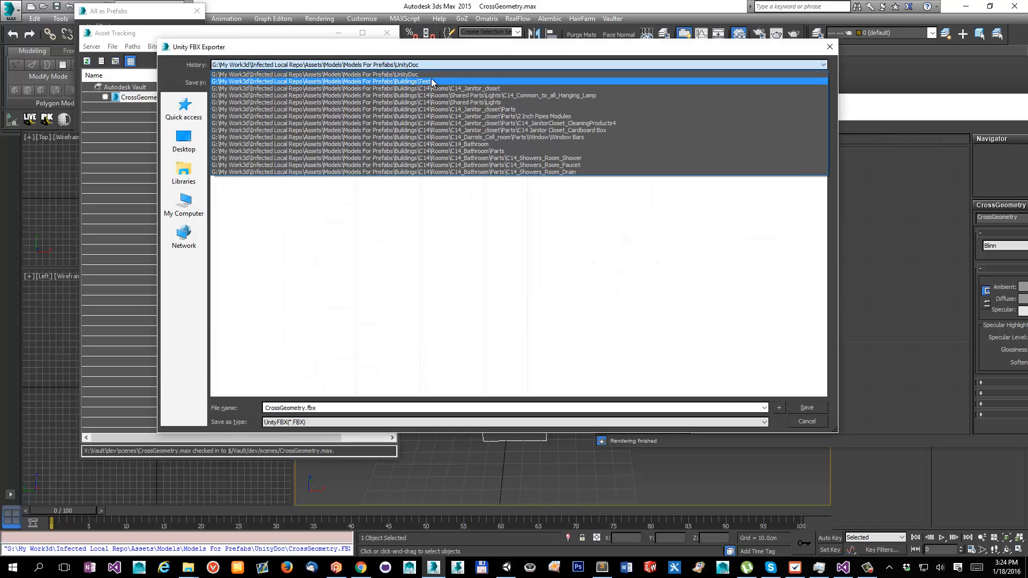
pyautogui.click(435, 75)
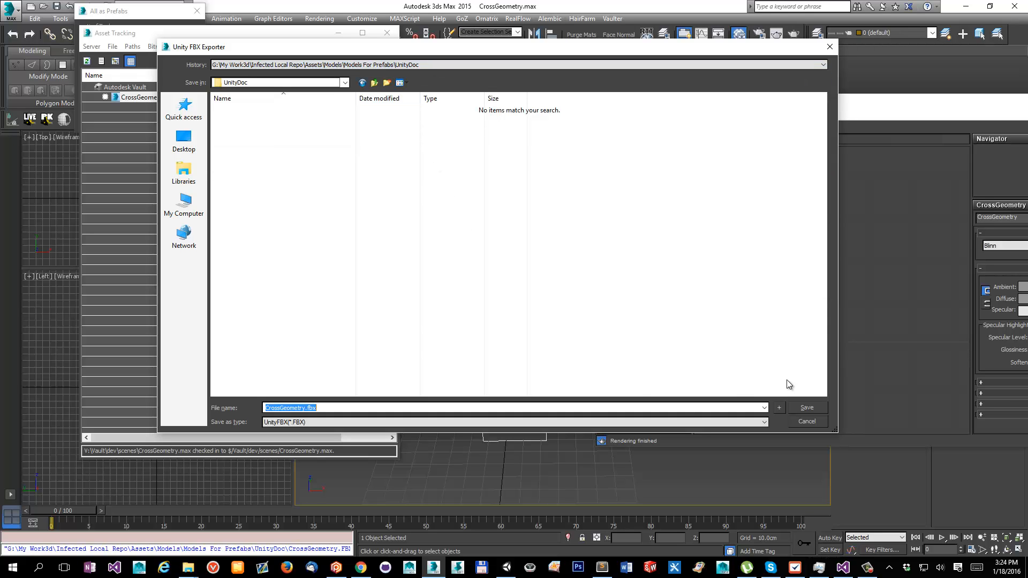
pyautogui.click(807, 407)
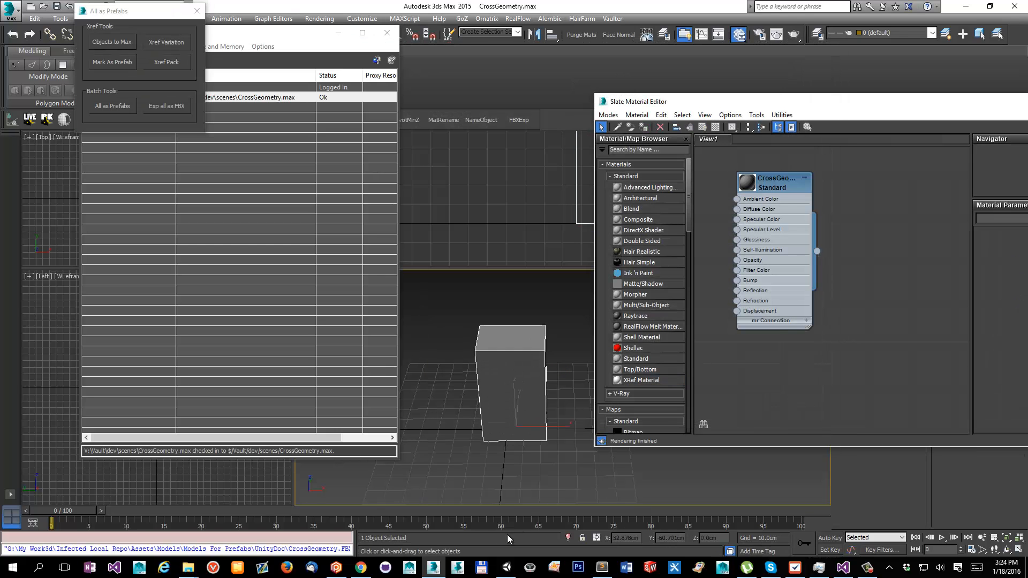
# Step: Switch to Unity and examine the exported CrossGeometry material and the model's import settings
pyautogui.click(508, 571)
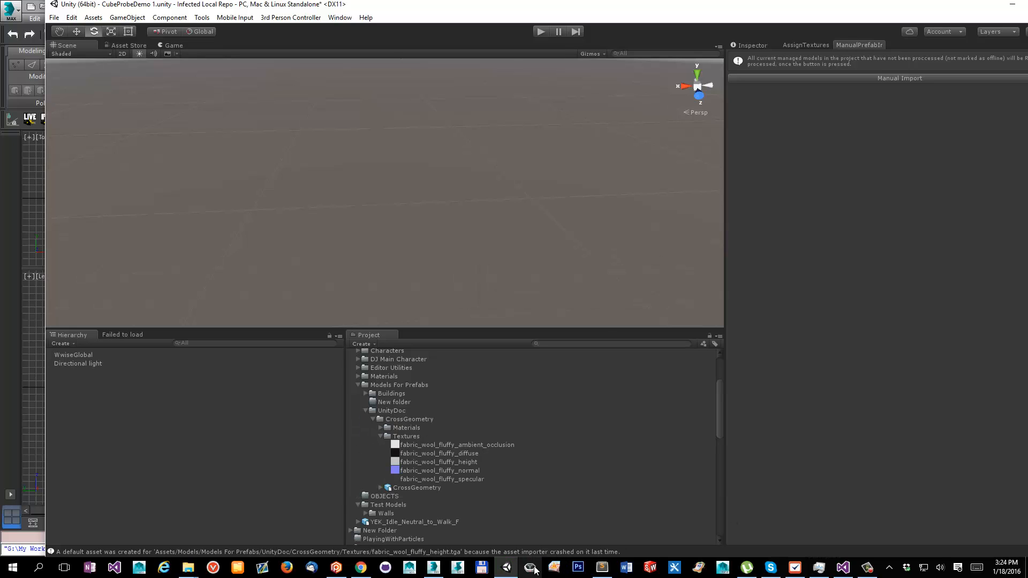
pyautogui.click(381, 429)
pyautogui.click(431, 437)
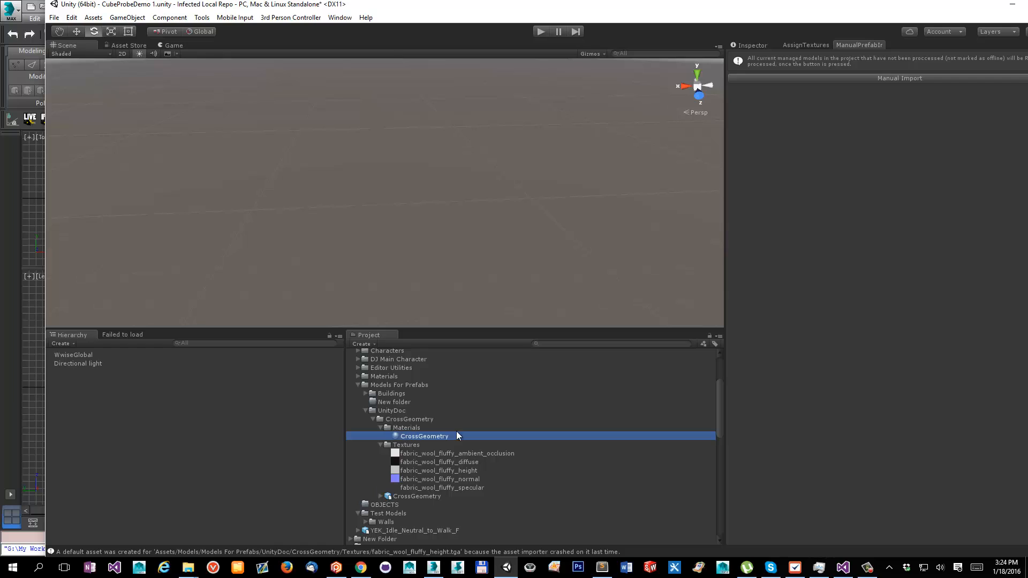
pyautogui.click(391, 499)
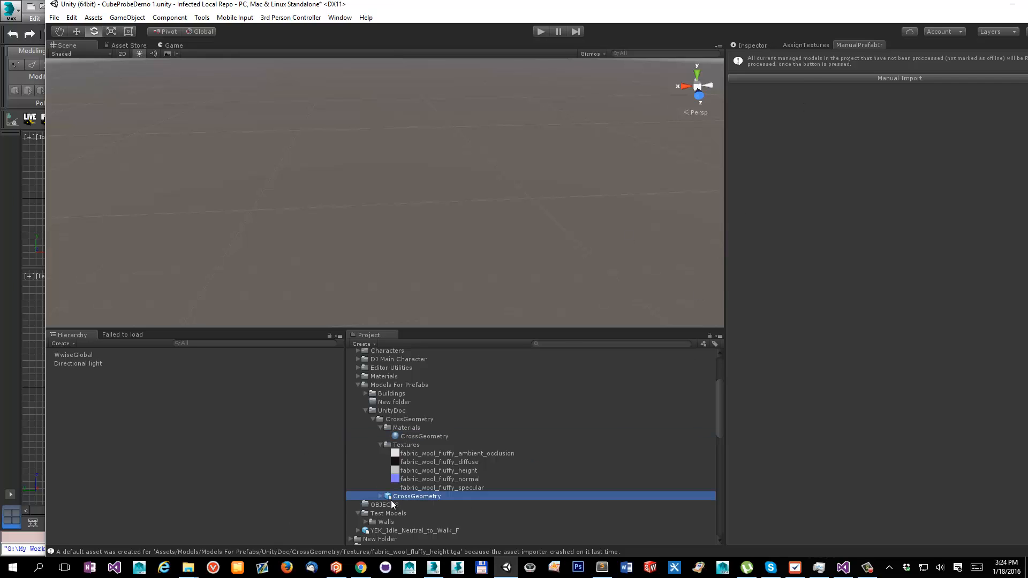
pyautogui.click(754, 43)
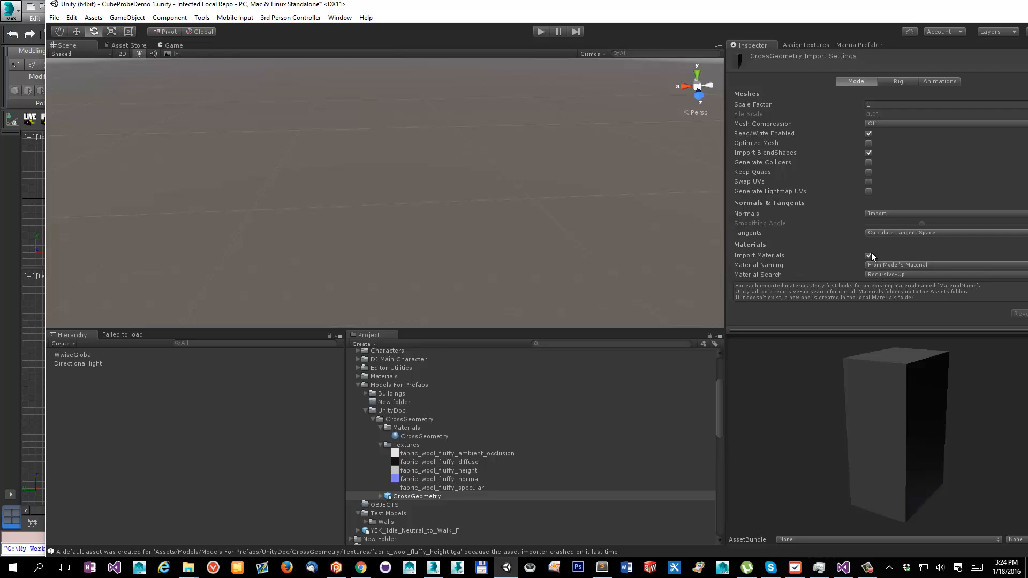
# Step: Copy the CrossGeometry material's name and rename the ambient occlusion texture as CrossGeometry_occlusion
pyautogui.click(410, 436)
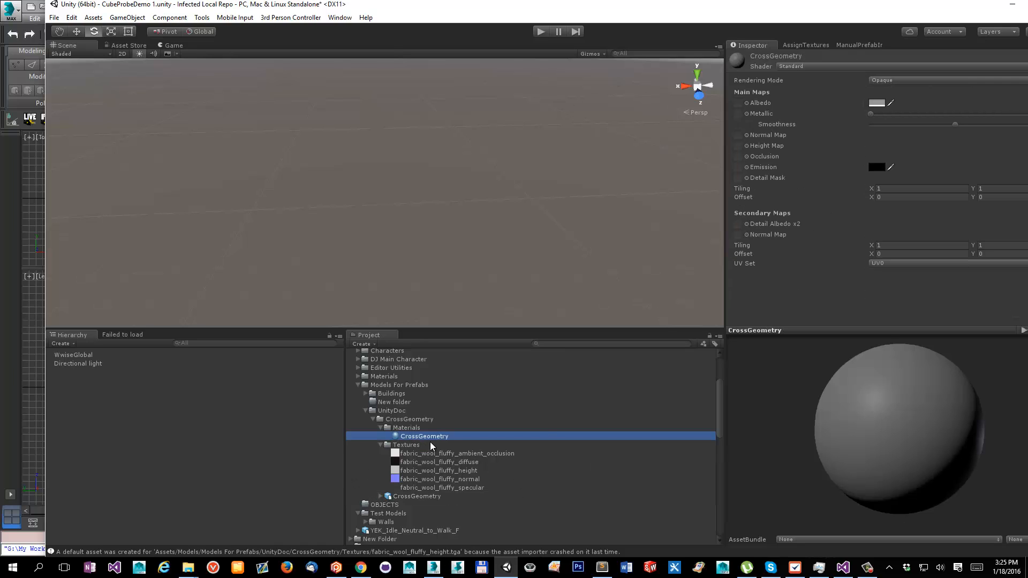
pyautogui.press('F2')
pyautogui.hotkey('ctrl', 'c')
pyautogui.click(443, 454)
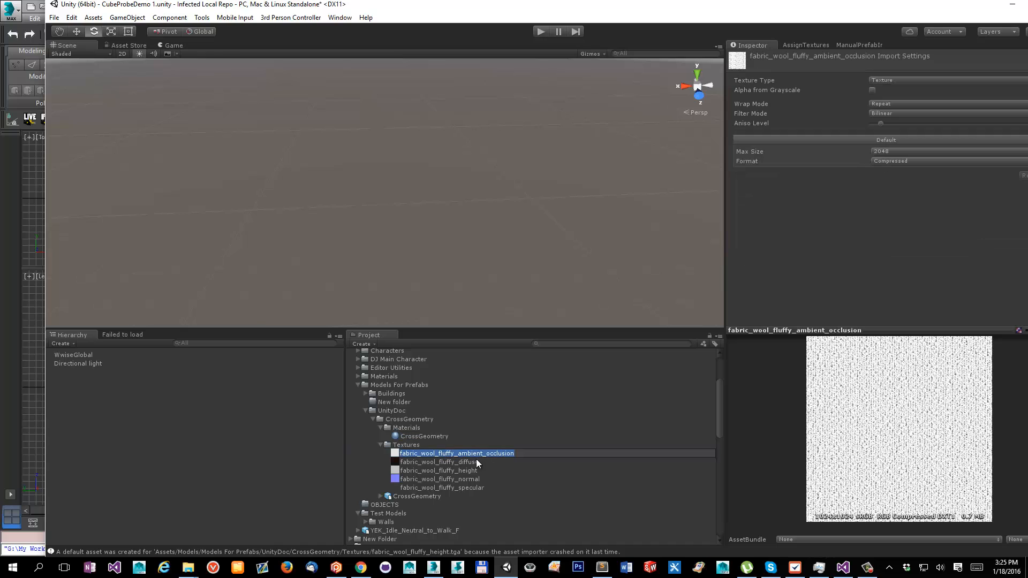
pyautogui.moveTo(483, 454); pyautogui.dragTo(387, 450)
pyautogui.hotkey('ctrl', 'v')
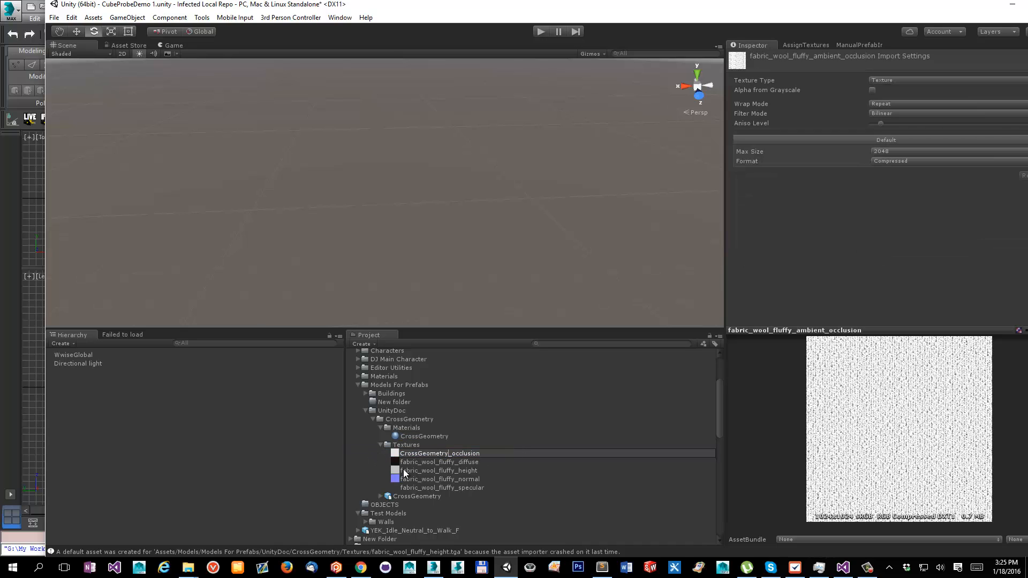
# Step: Rename the fabric_wool_fluffy_diffuse texture as CrossGeometry_diffuse
pyautogui.click(451, 462)
pyautogui.click(450, 461)
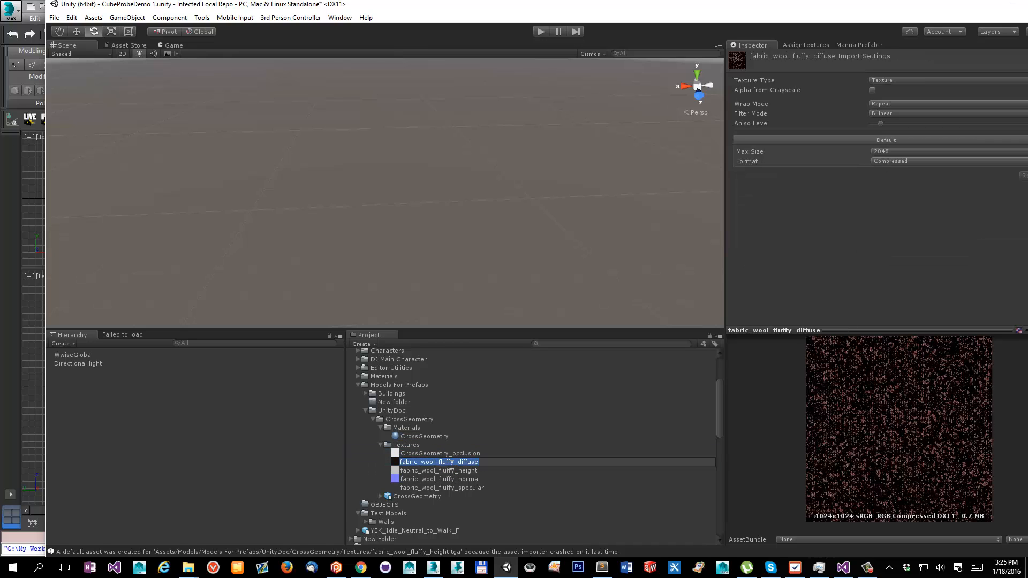
pyautogui.moveTo(453, 463); pyautogui.dragTo(383, 473)
pyautogui.hotkey('ctrl', 'v')
pyautogui.press('Return')
# Step: Rename the fabric_wool_fluffy_height texture as CrossGeometry_height
pyautogui.click(444, 470)
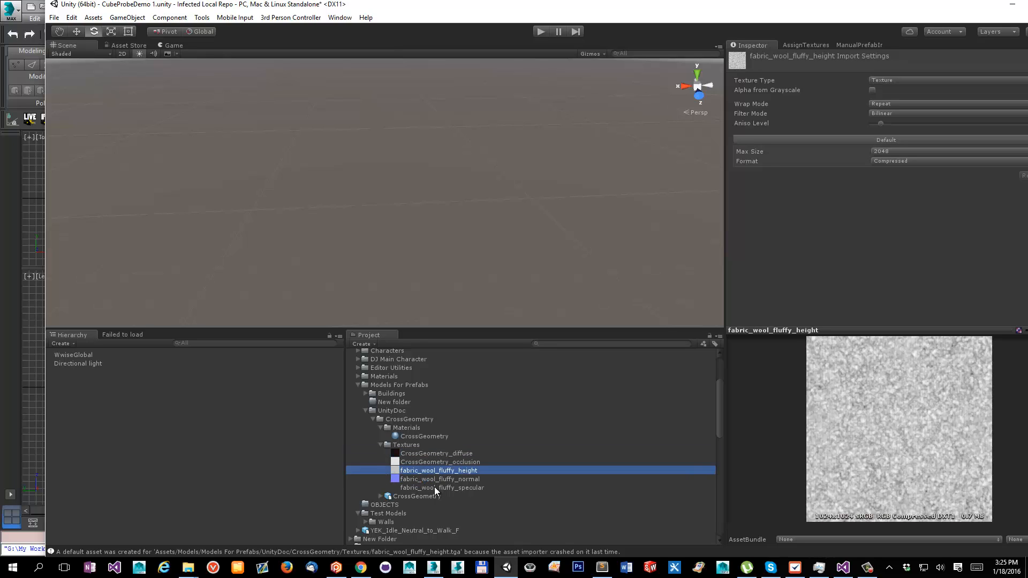
pyautogui.click(448, 471)
pyautogui.moveTo(451, 471); pyautogui.dragTo(377, 474)
pyautogui.hotkey('ctrl', 'v')
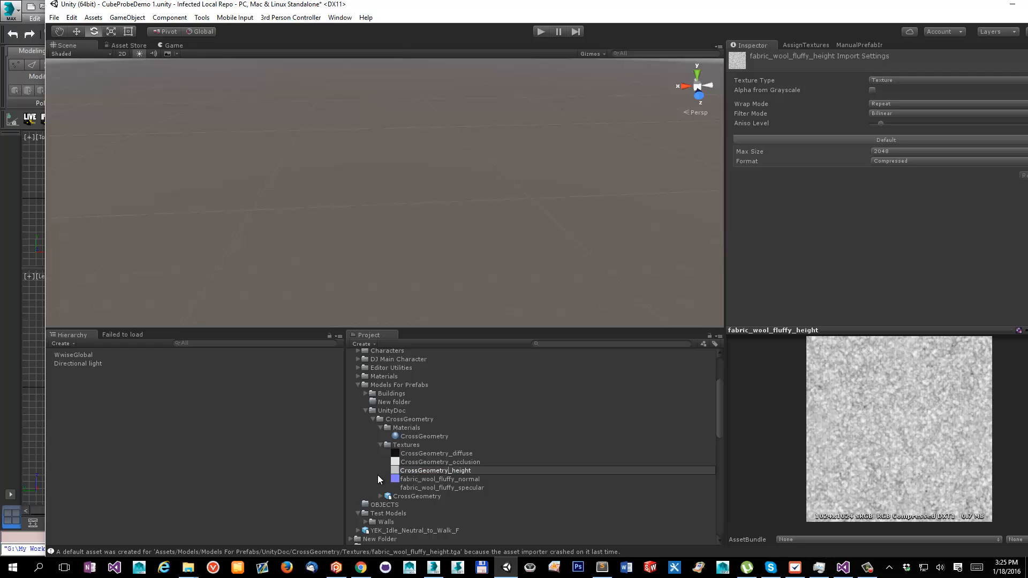
pyautogui.click(447, 481)
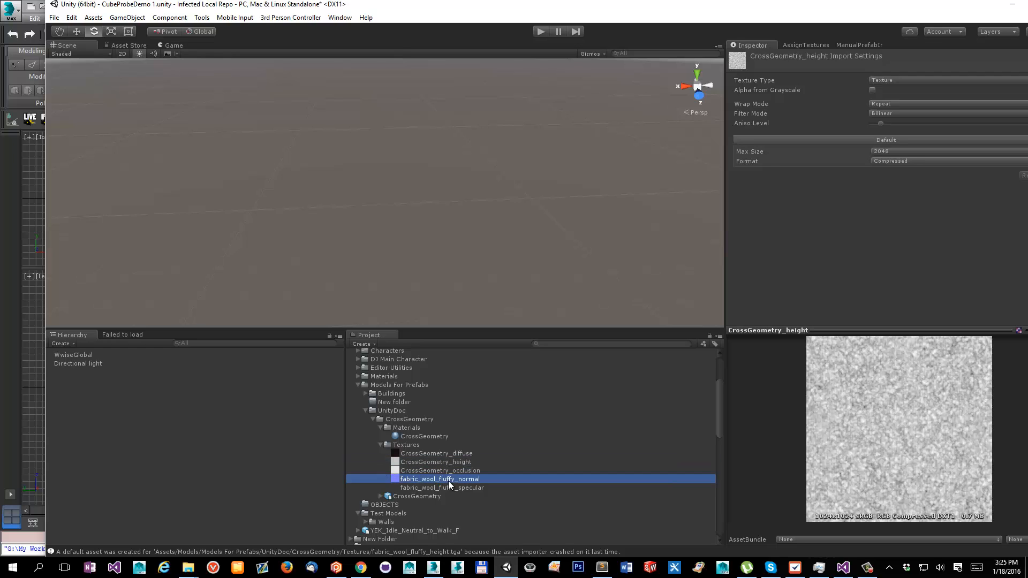
# Step: Rename the fabric_wool_fluffy_normal and fabric_wool_fluffy_specular textures as CrossGeometry_normal and CrossGeometry_specular
pyautogui.moveTo(454, 482); pyautogui.dragTo(389, 481)
pyautogui.write('CrossGeometry')
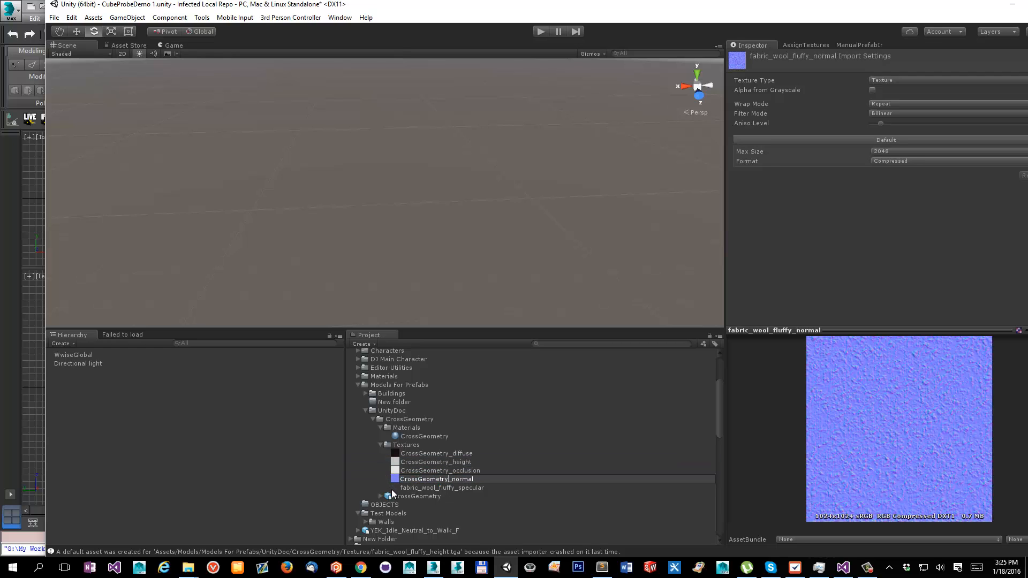
pyautogui.press('Return')
pyautogui.click(451, 488)
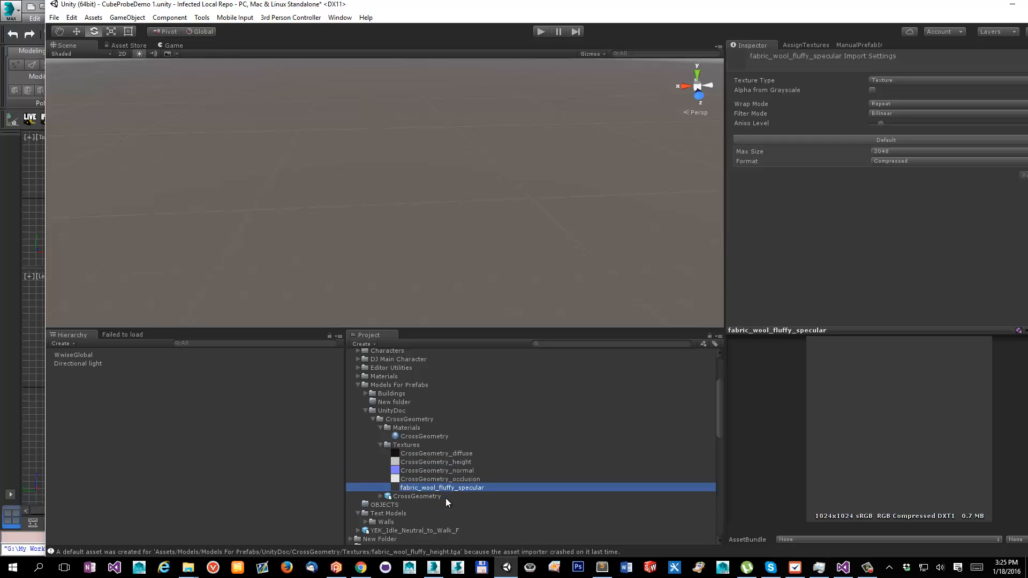
pyautogui.write('CrossGeometry')
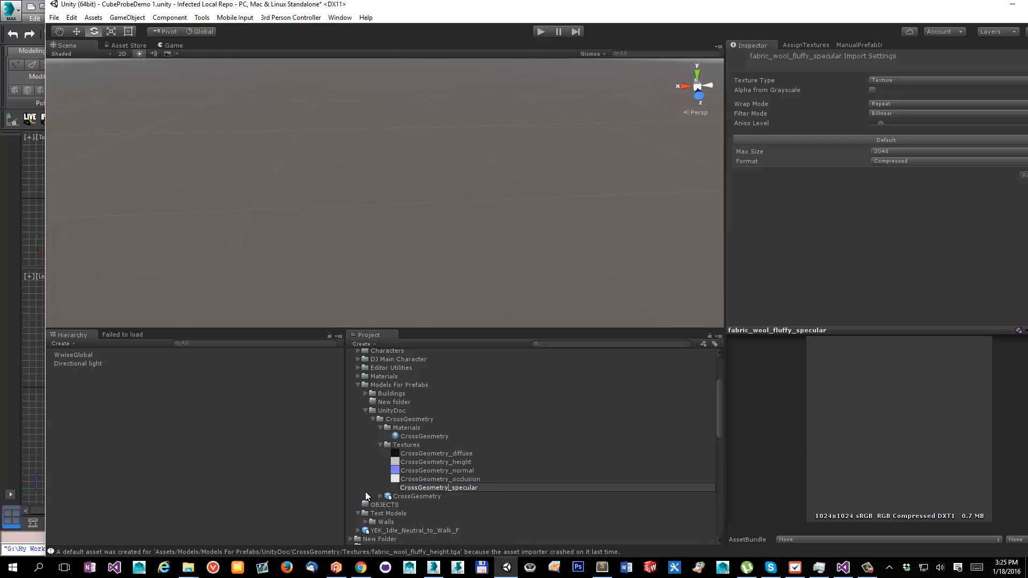
pyautogui.press('Return')
# Step: Assign the matching textures to the CrossGeometry material with the Assign Textures tool and display the material's maps
pyautogui.click(444, 461)
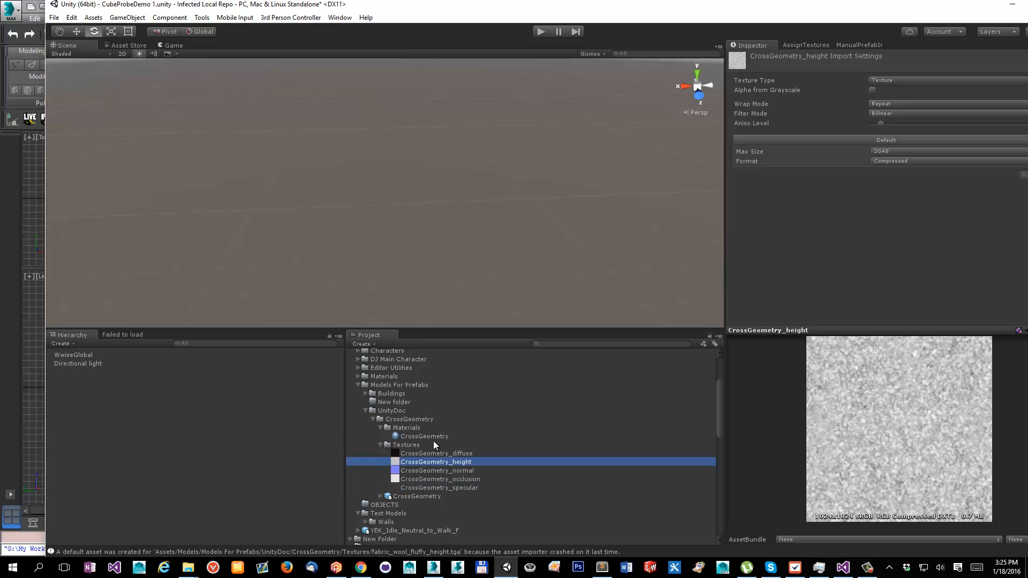
pyautogui.click(437, 436)
pyautogui.click(808, 45)
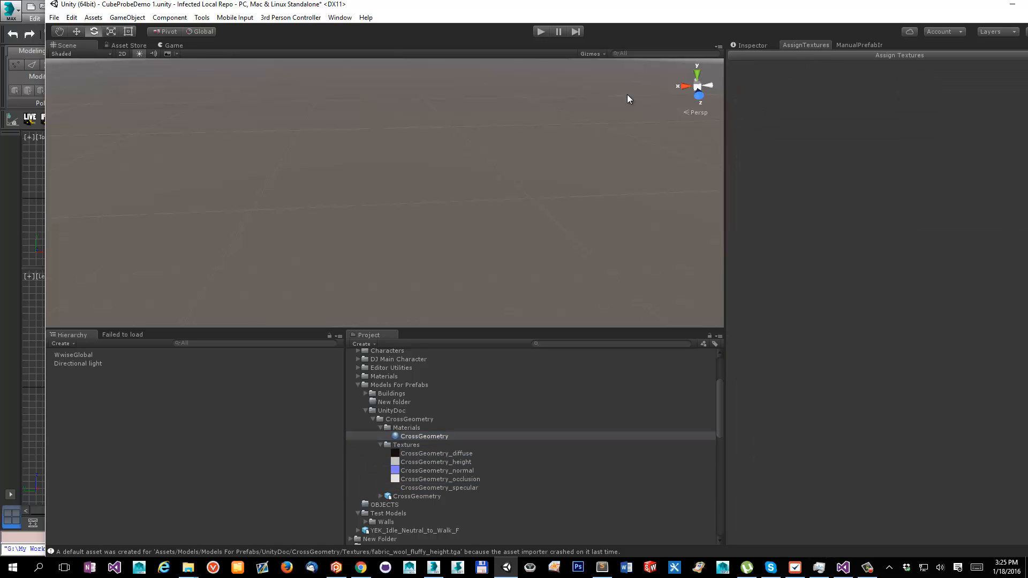
pyautogui.click(339, 17)
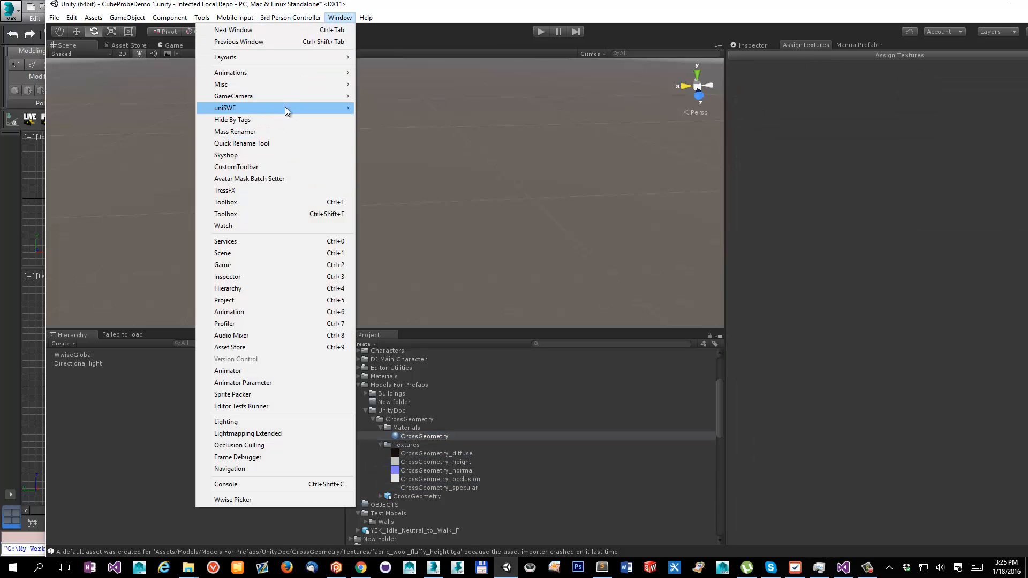
pyautogui.moveTo(282, 83)
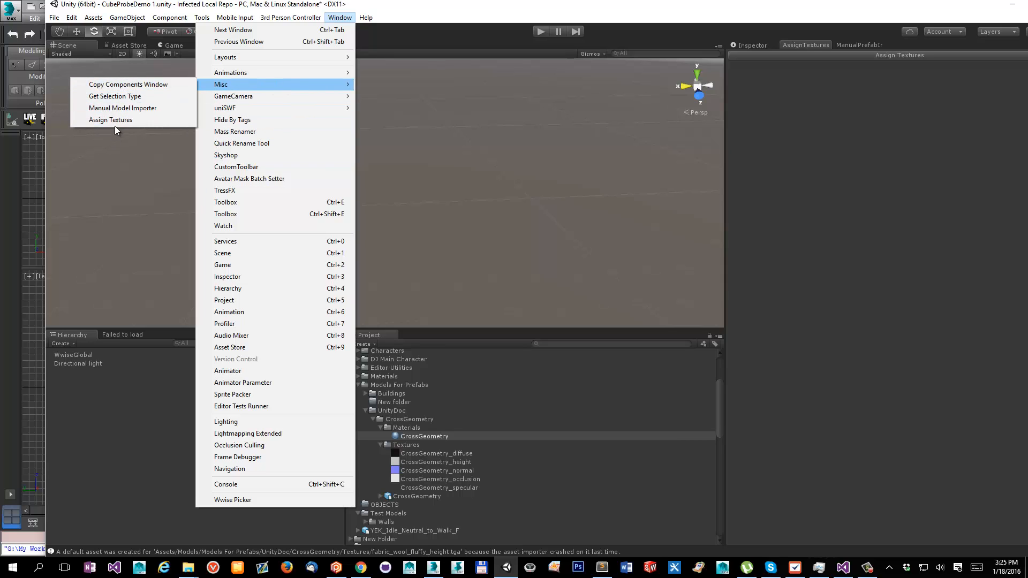
pyautogui.click(564, 5)
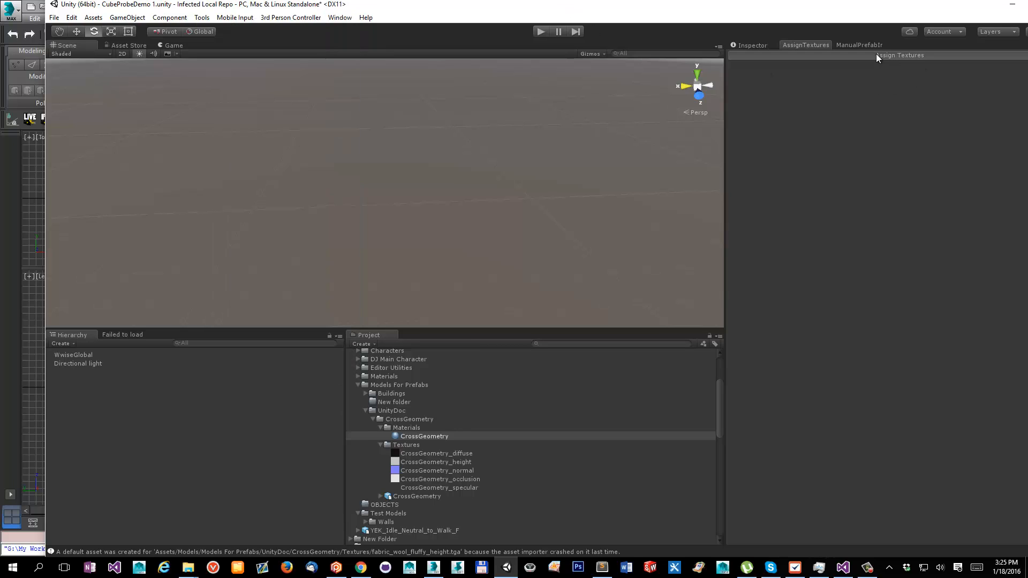
pyautogui.click(752, 46)
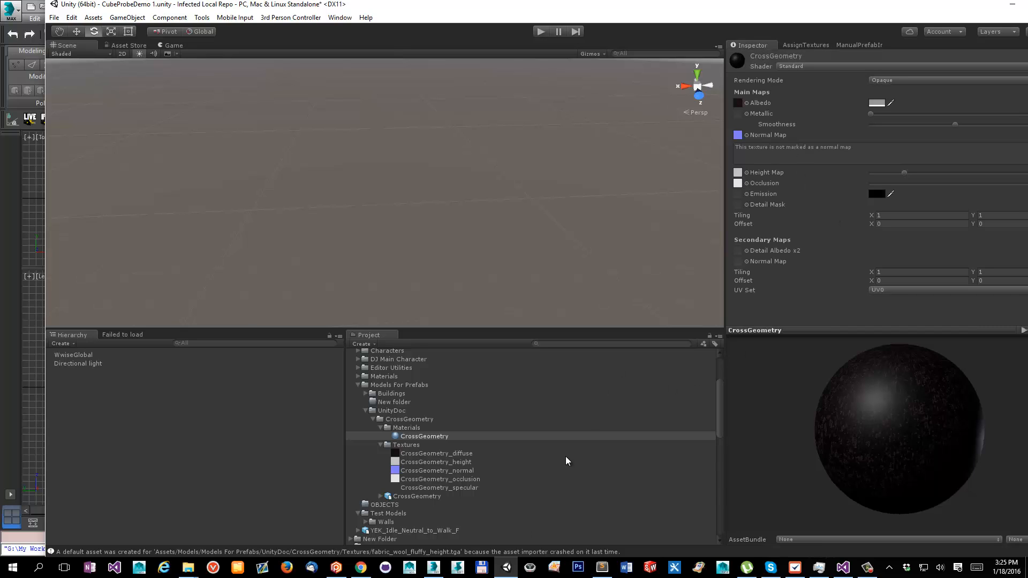
# Step: Apply the normal map import fix for the CrossGeometry material's texture and inspect the CrossGeometry model's preview
pyautogui.click(422, 454)
pyautogui.click(425, 437)
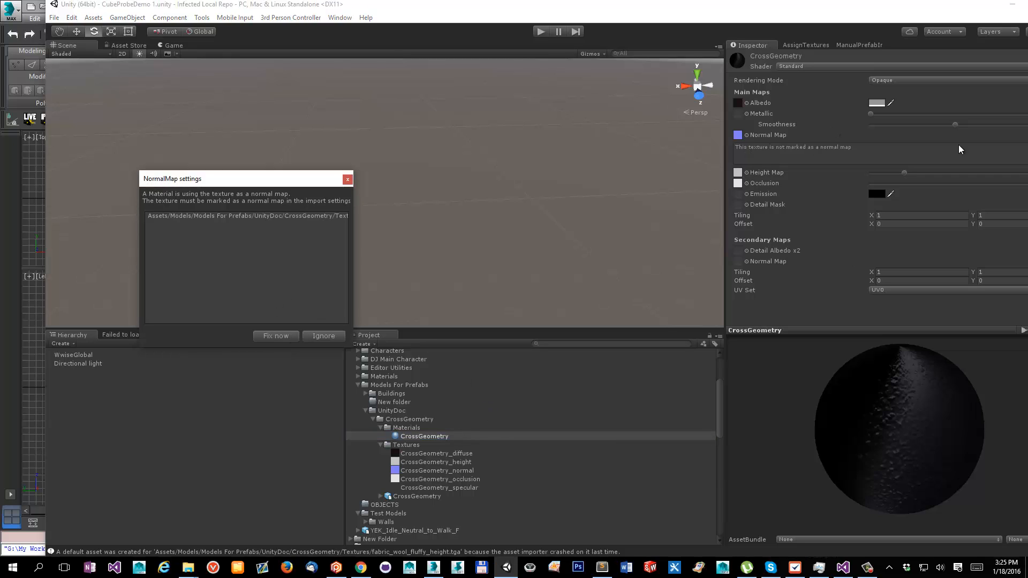
pyautogui.click(290, 338)
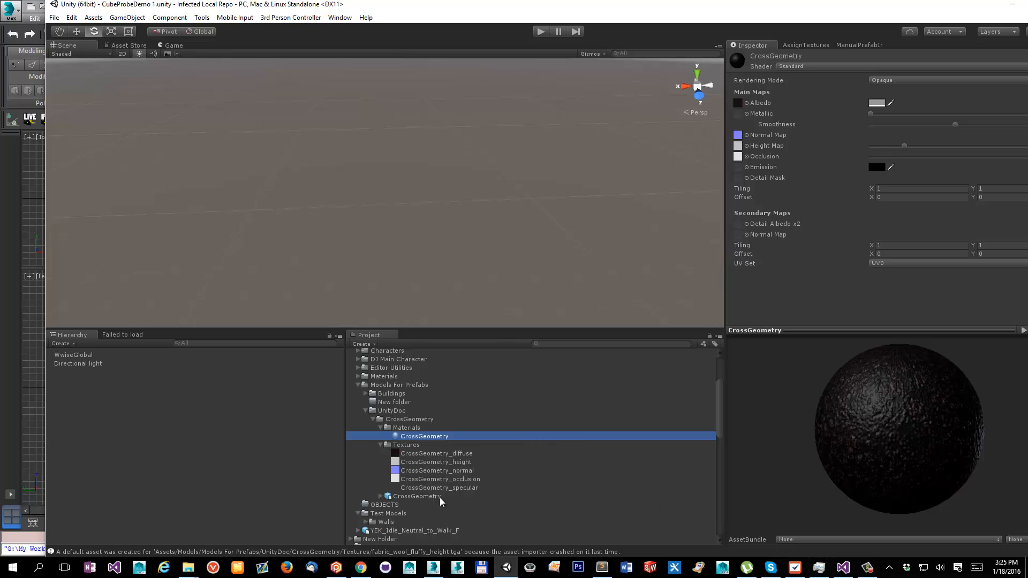
pyautogui.click(411, 497)
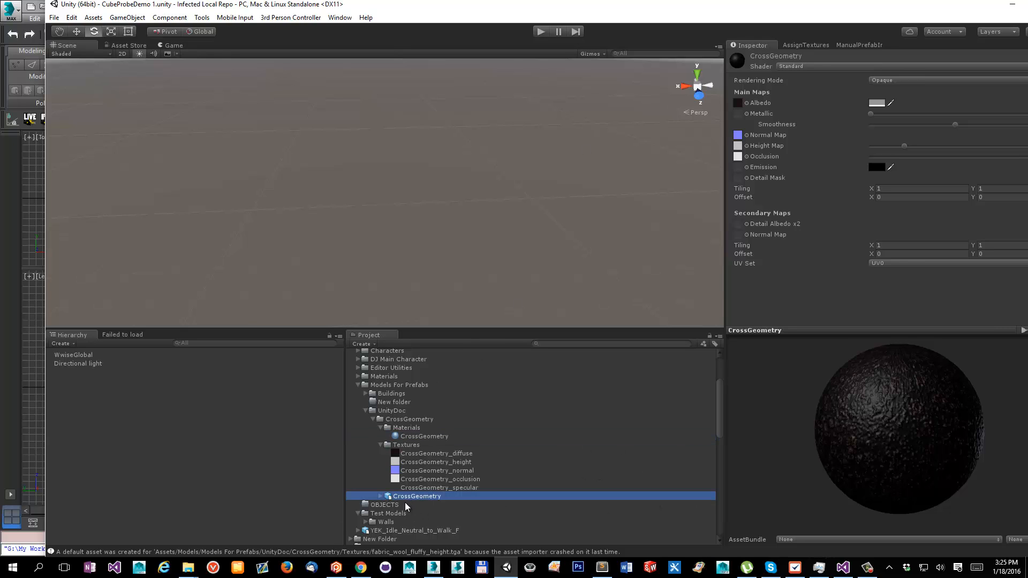
pyautogui.moveTo(916, 367); pyautogui.dragTo(884, 385)
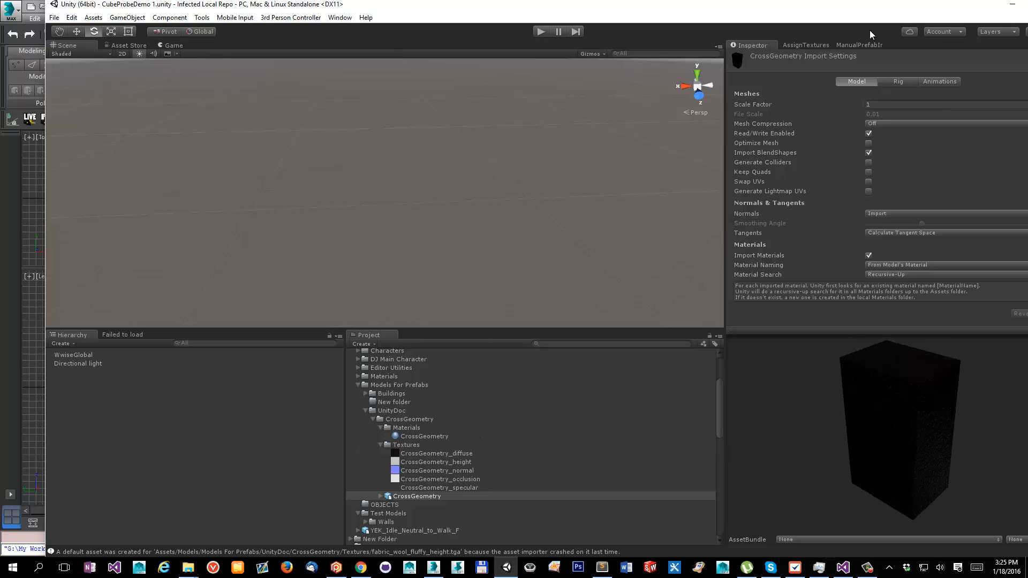
# Step: Bring up the Manual Model Importer window, move it ahead of AssignTextures and close it
pyautogui.click(859, 45)
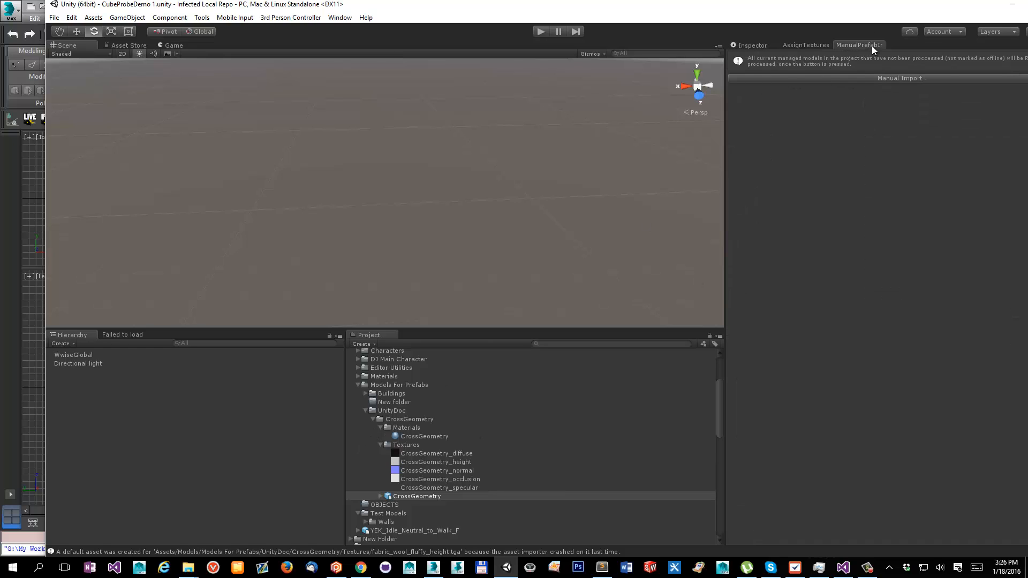
pyautogui.moveTo(871, 46); pyautogui.dragTo(807, 45)
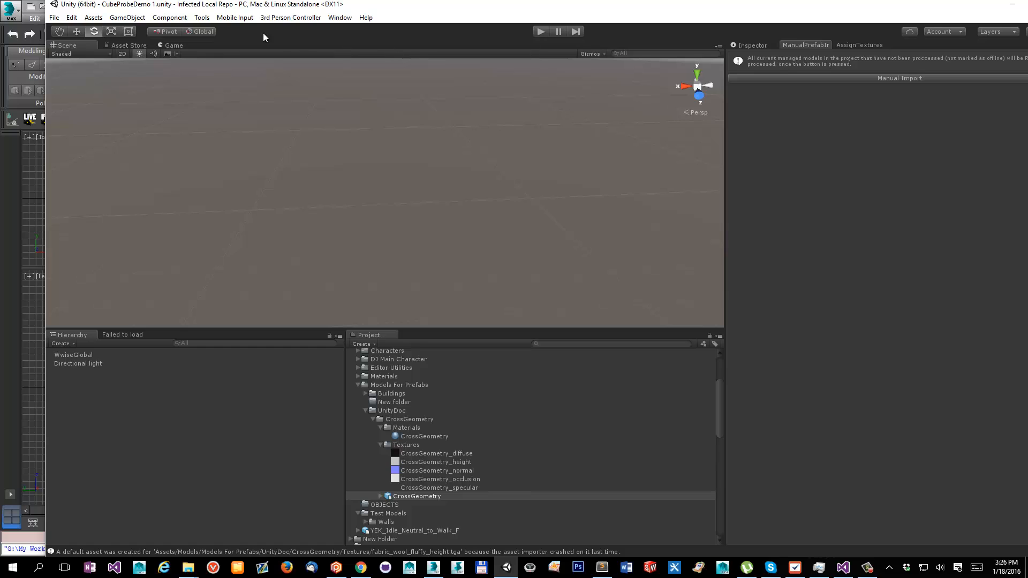
pyautogui.click(342, 19)
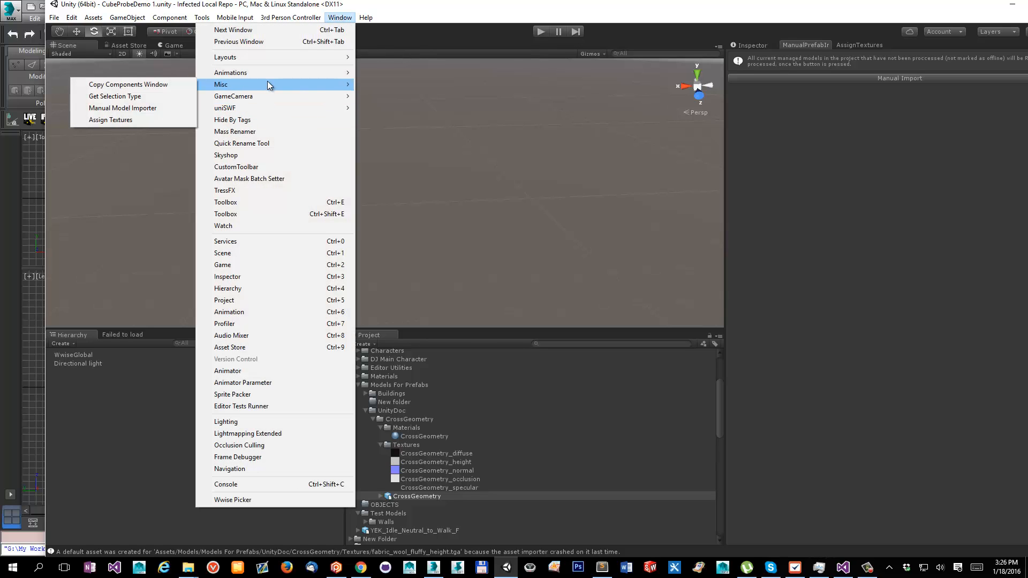
pyautogui.click(128, 107)
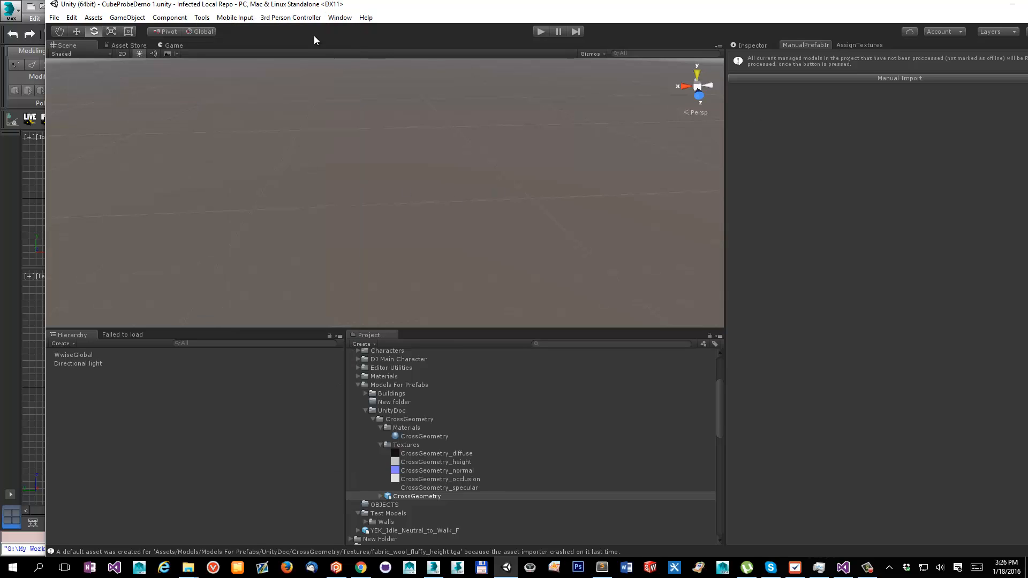
pyautogui.click(337, 18)
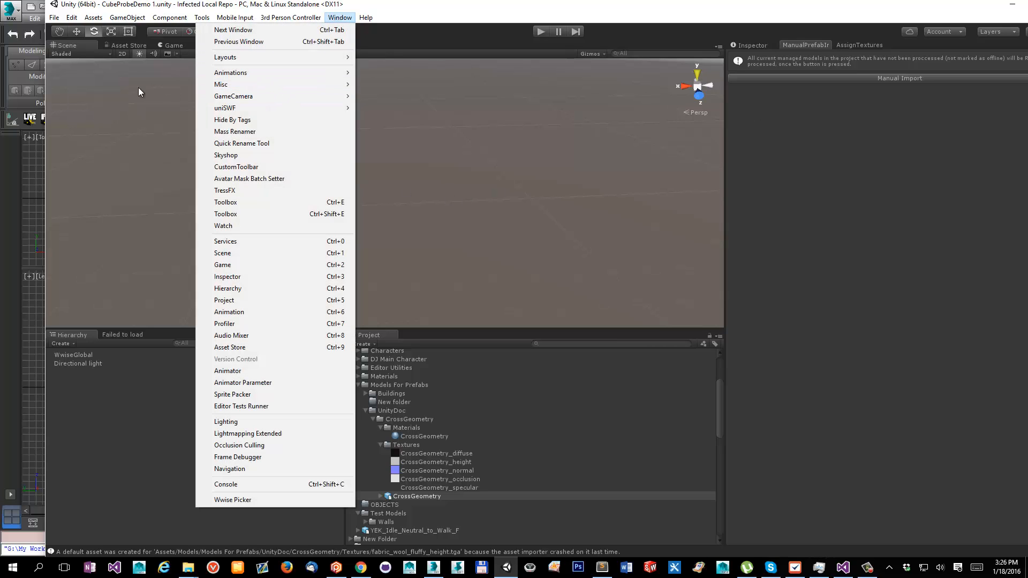
pyautogui.moveTo(269, 85)
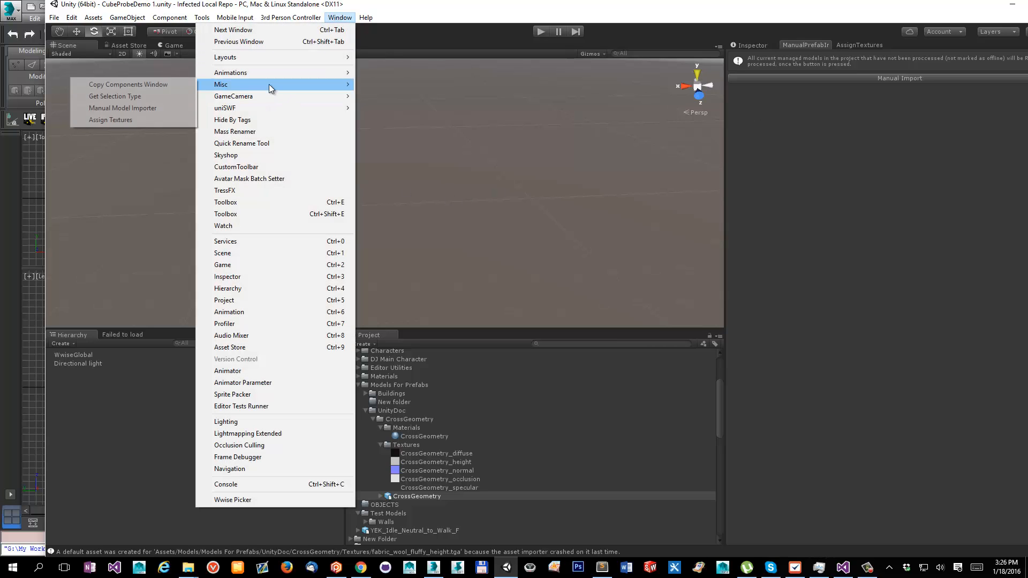
pyautogui.rightClick(820, 46)
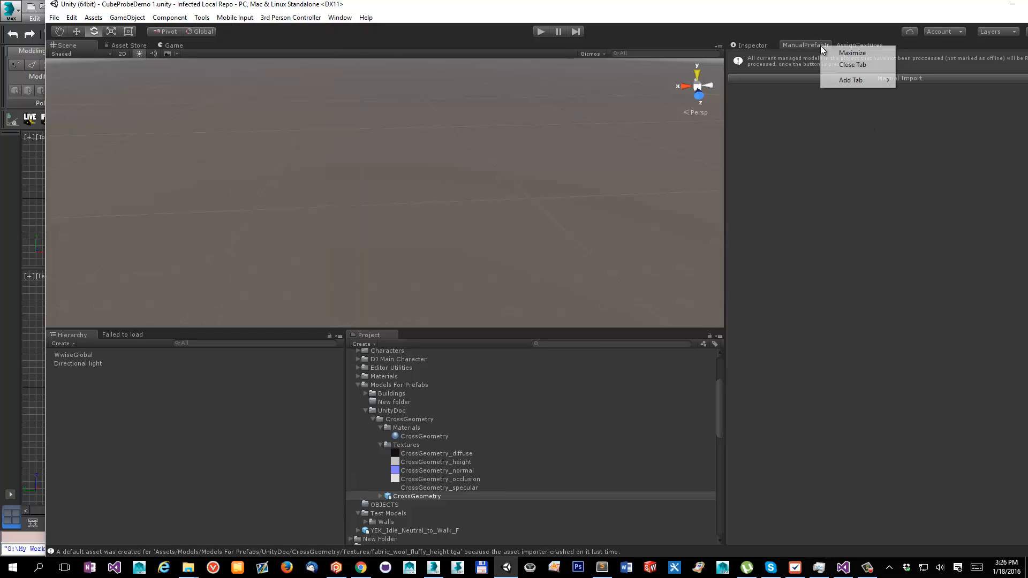
pyautogui.click(850, 65)
# Step: Open the Manual Model Importer docked beside AssignTextures and run Manual Import on the unprocessed managed models
pyautogui.click(339, 18)
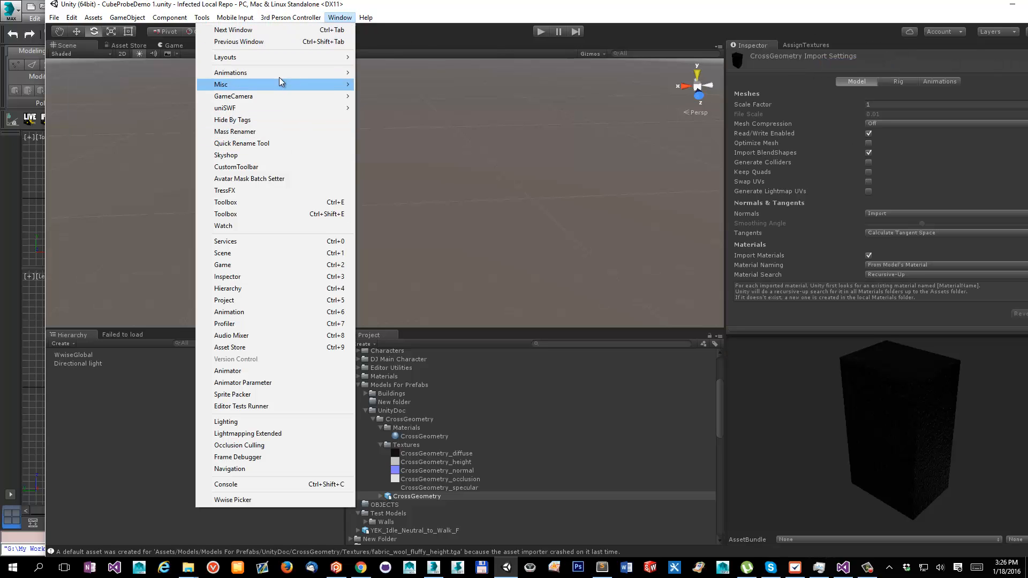
pyautogui.moveTo(282, 84)
pyautogui.click(110, 108)
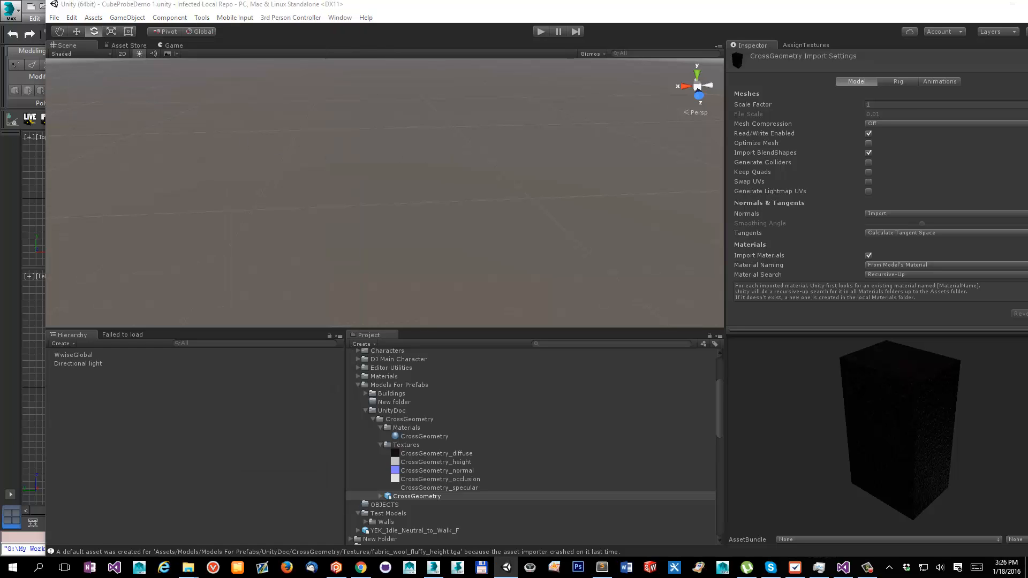
pyautogui.moveTo(1027, 101); pyautogui.dragTo(829, 51)
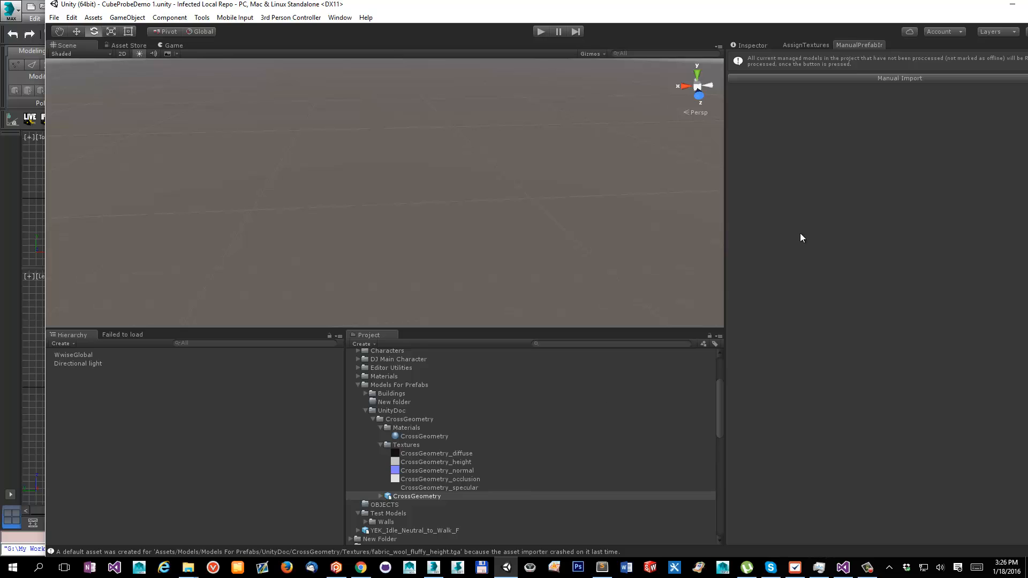
pyautogui.click(896, 76)
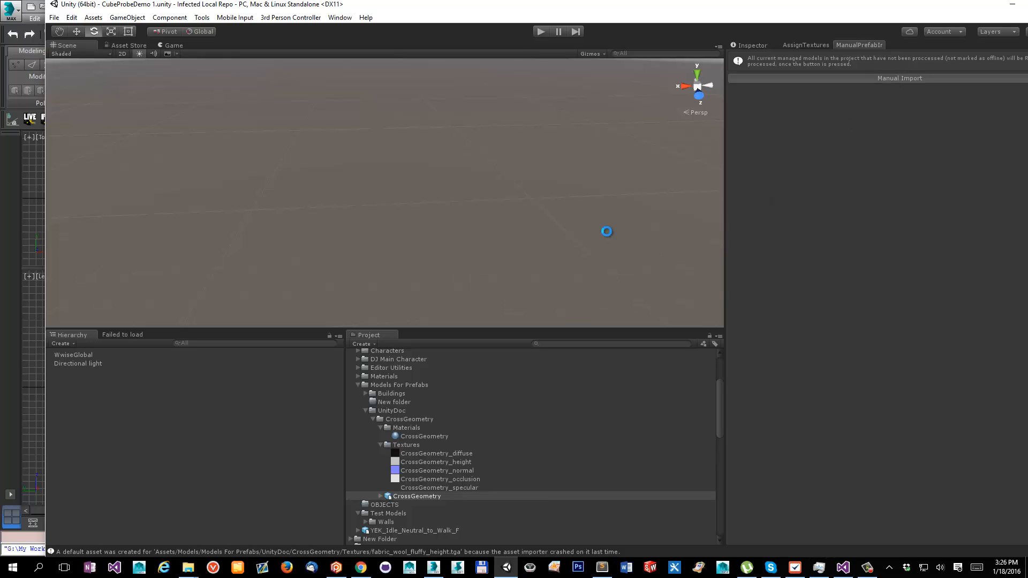
# Step: Find the CrossGeometry prefab under Prefabs/UnityDoc/CrossGeometry and examine its components and preview from several angles
pyautogui.scroll(-5, 444, 507)
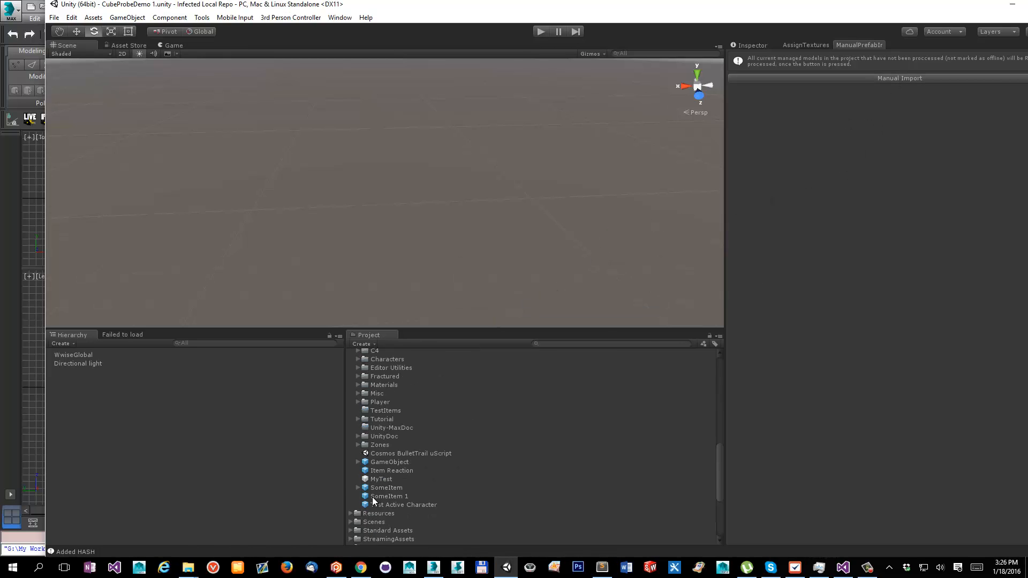
pyautogui.scroll(1, 357, 406)
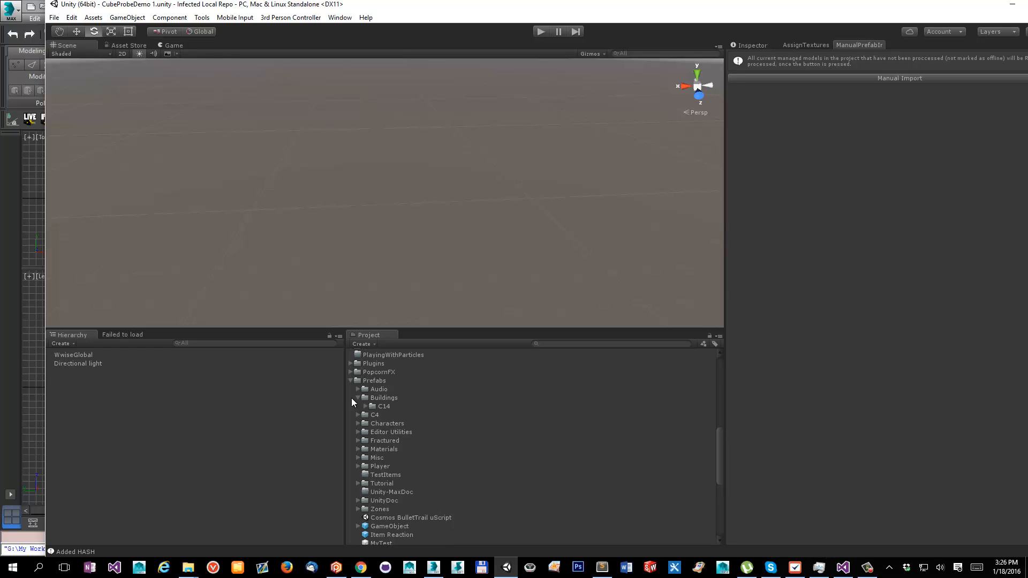
pyautogui.click(357, 399)
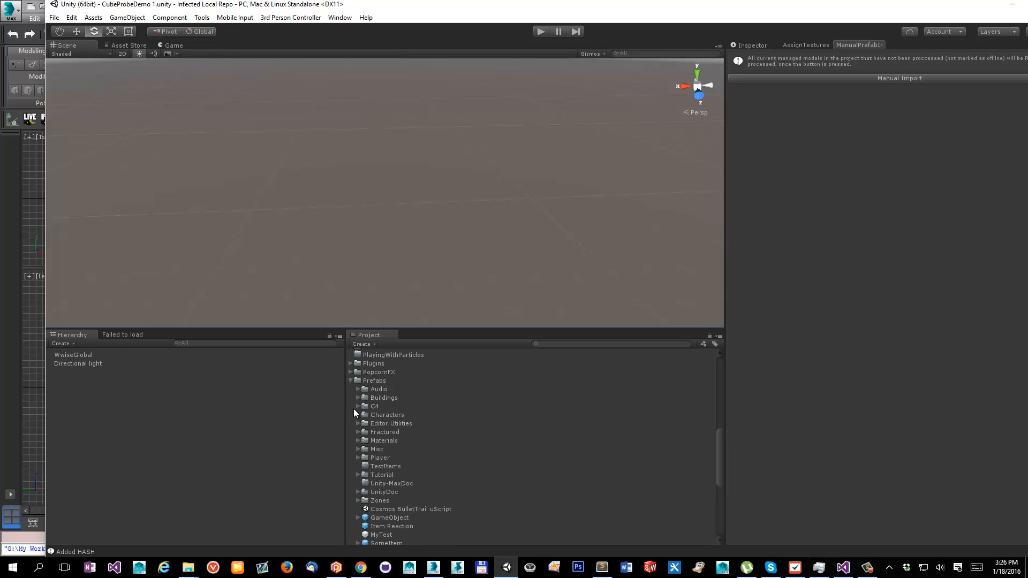
pyautogui.scroll(-1, 432, 473)
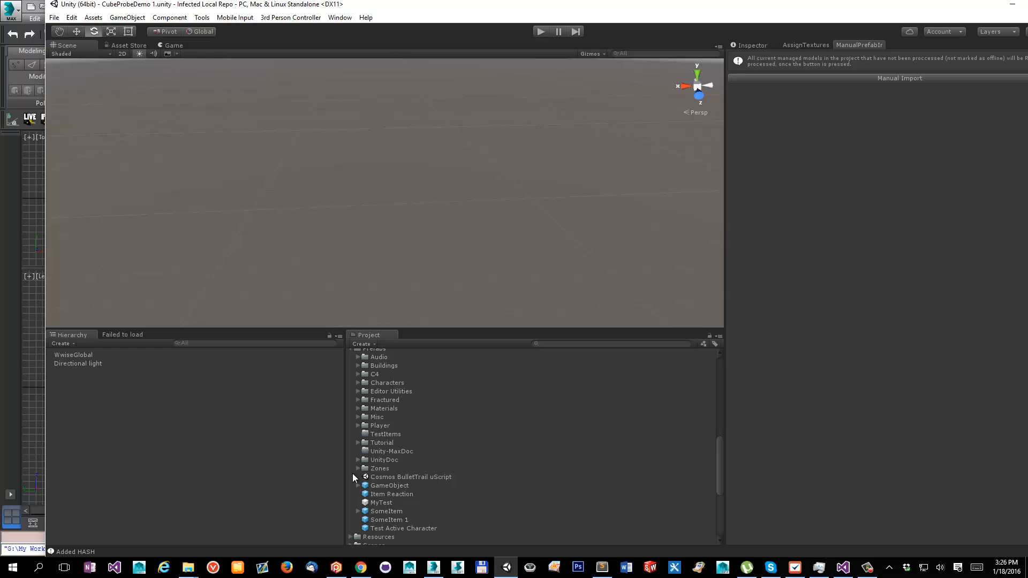
pyautogui.click(357, 459)
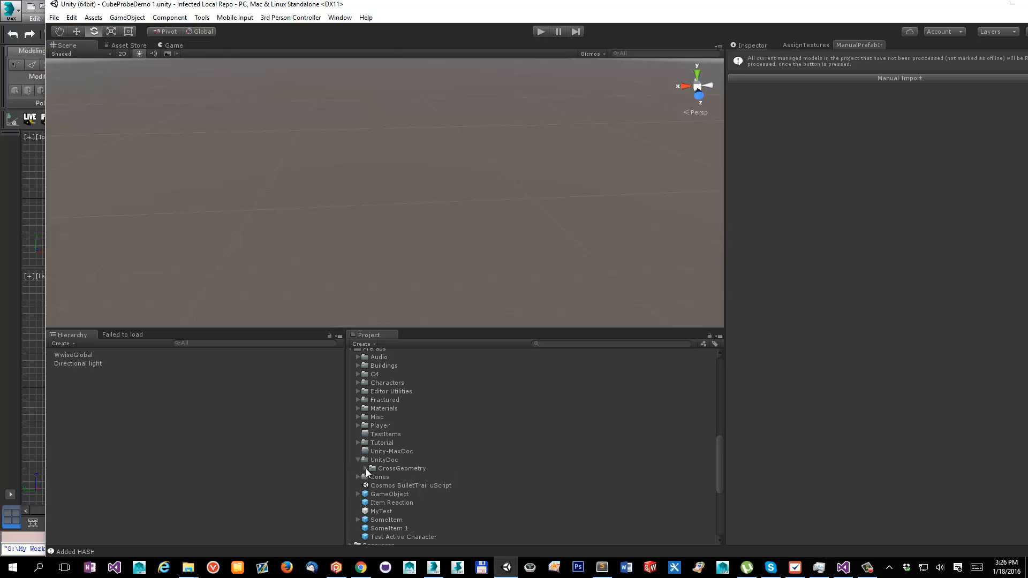
pyautogui.click(366, 468)
pyautogui.click(407, 477)
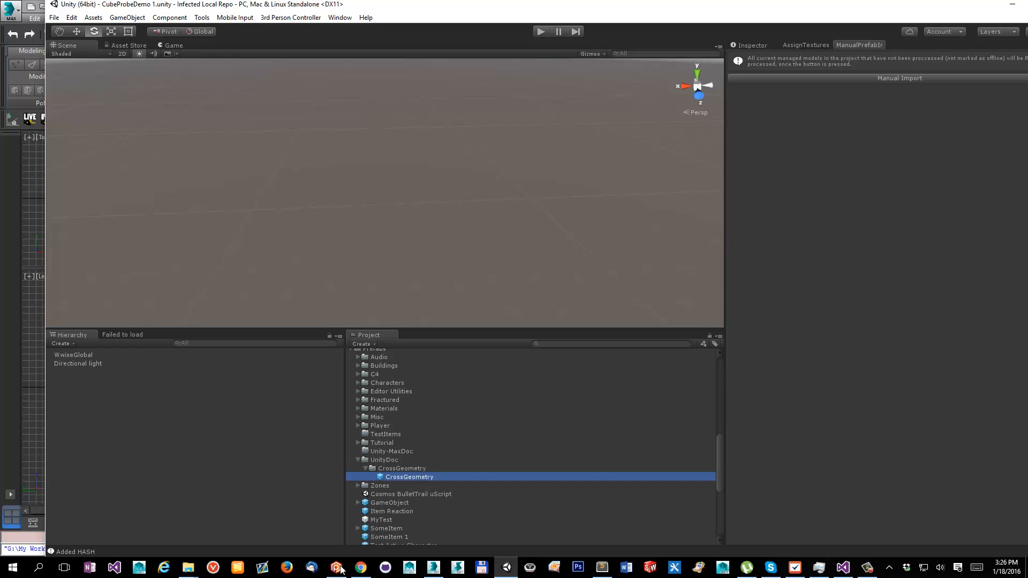
pyautogui.click(746, 47)
pyautogui.moveTo(883, 481); pyautogui.dragTo(851, 471)
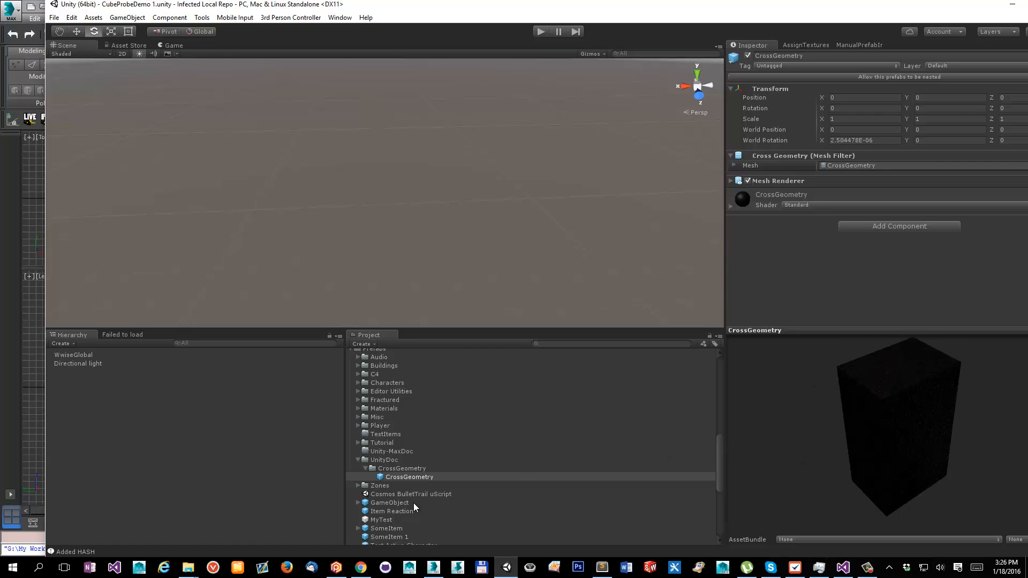
pyautogui.moveTo(970, 401); pyautogui.dragTo(771, 435)
# Step: Select the source CrossGeometry model in the Models For Prefabs/UnityDoc/CrossGeometry folder
pyautogui.scroll(9, 454, 443)
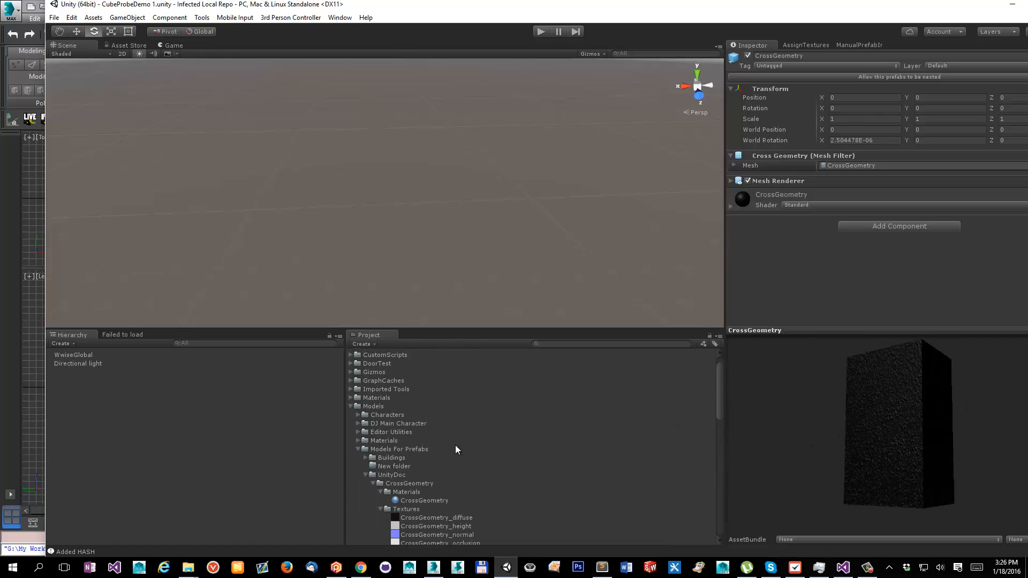
pyautogui.scroll(-3, 455, 445)
pyautogui.click(403, 465)
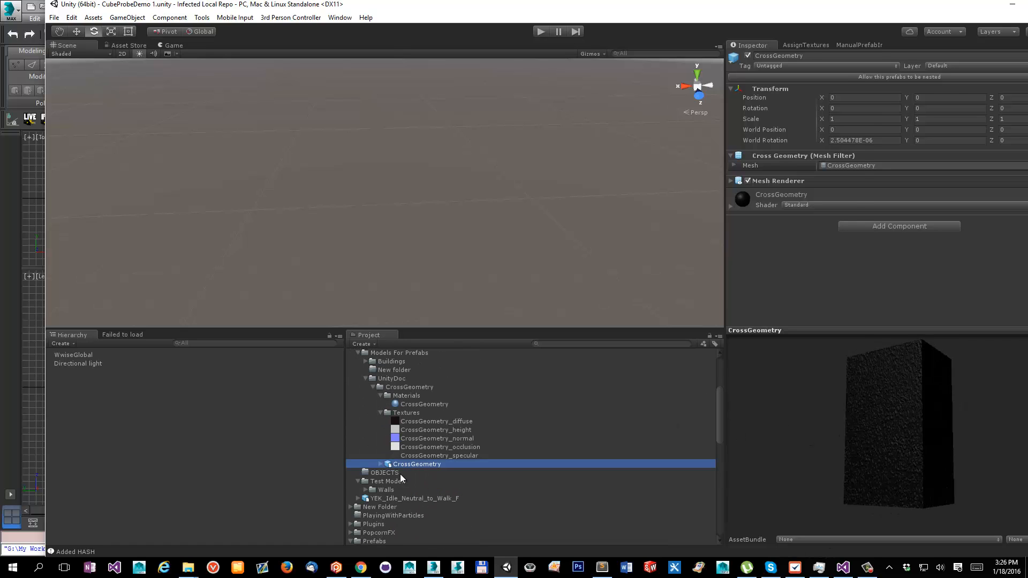
# Step: Switch to the CrossGeometry scene in 3ds Max and close the Slate Material Editor
pyautogui.click(434, 568)
pyautogui.click(498, 378)
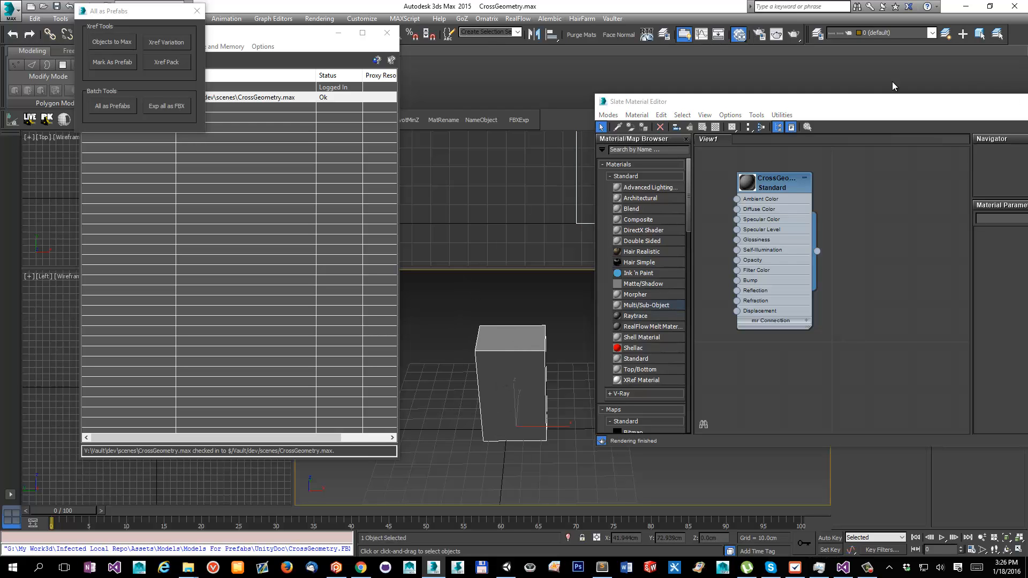
pyautogui.press('m')
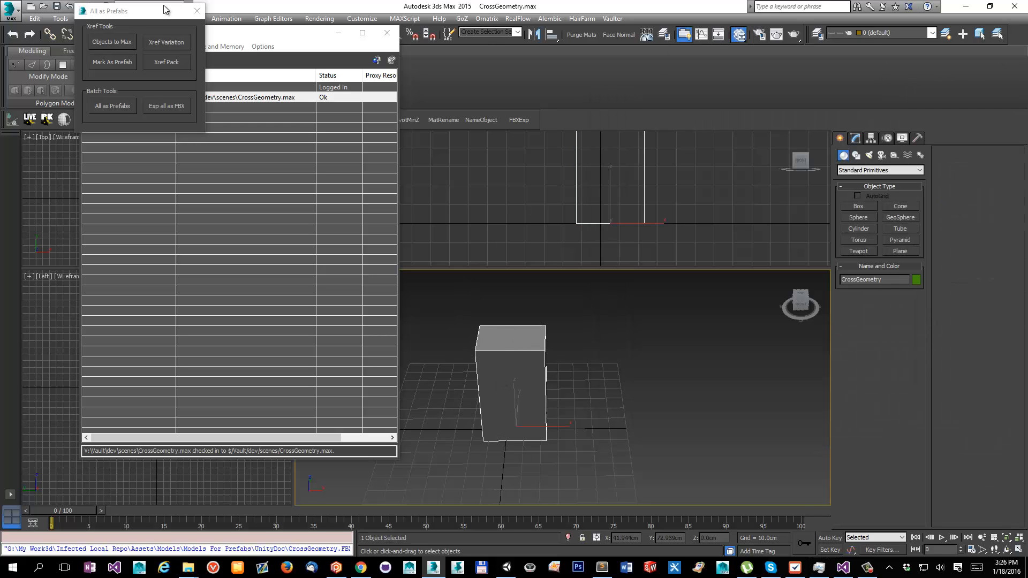
# Step: Close the asset tracking window and convert the CrossGeometry box to an Editable Poly
pyautogui.click(285, 37)
pyautogui.hotkey('alt', 'F4')
pyautogui.keyDown('alt'); pyautogui.moveTo(579, 382); pyautogui.dragTo(530, 393, button='middle'); pyautogui.keyUp('alt')
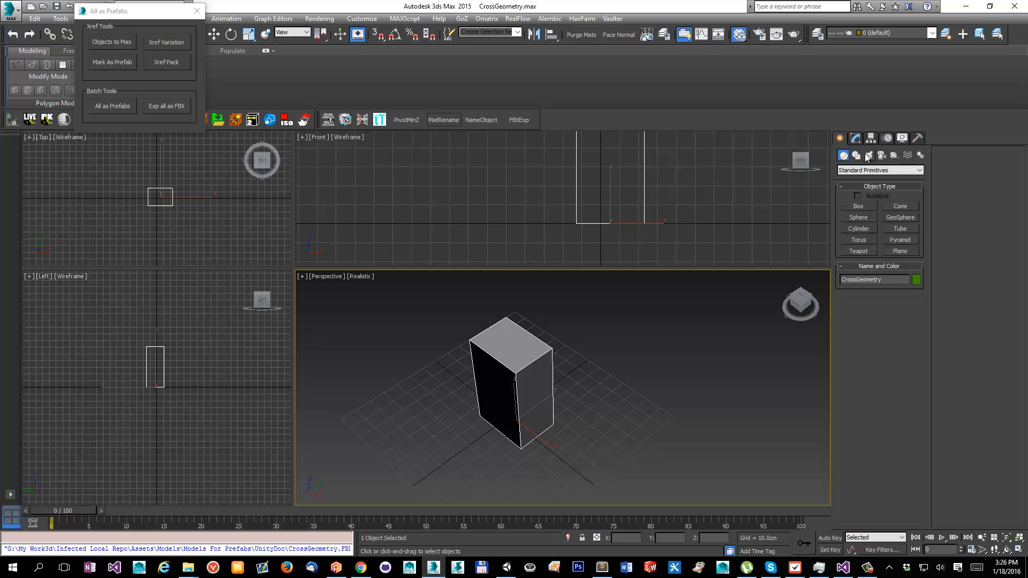
pyautogui.rightClick(610, 334)
pyautogui.moveTo(581, 441)
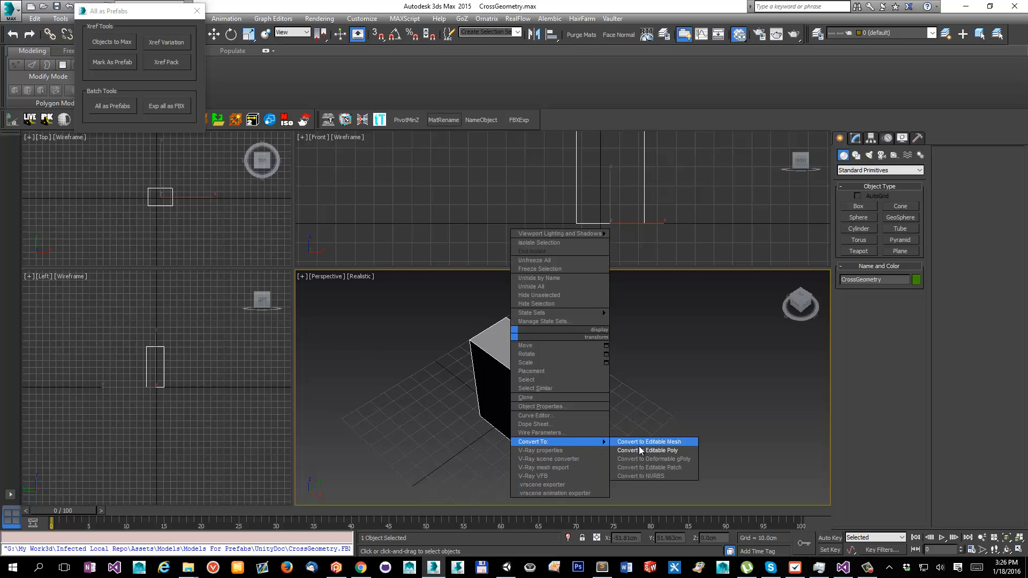
pyautogui.click(641, 450)
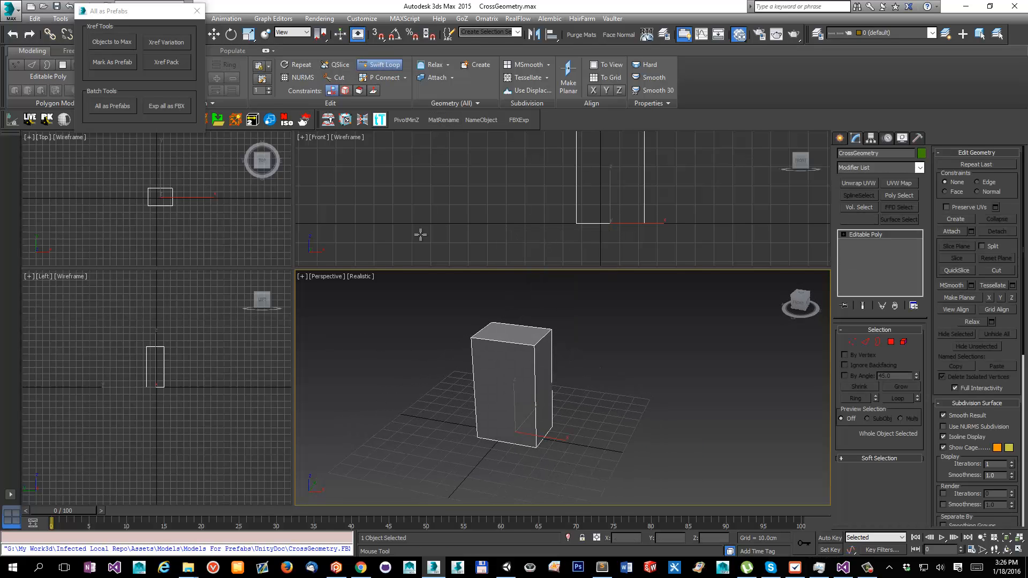
# Step: Insert two horizontal edge loops around the CrossGeometry box with Swift Loop, one near its upper end and one near its base
pyautogui.click(523, 368)
pyautogui.click(526, 413)
pyautogui.rightClick(643, 389)
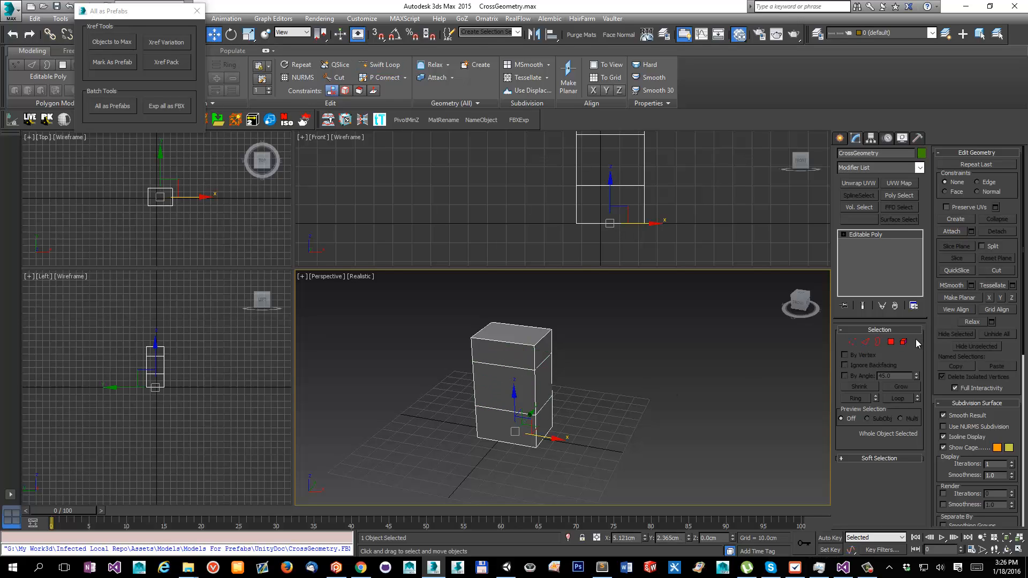
# Step: Extrude the middle polygon on the box's narrow side and move it outward along X to about 48 cm
pyautogui.click(890, 341)
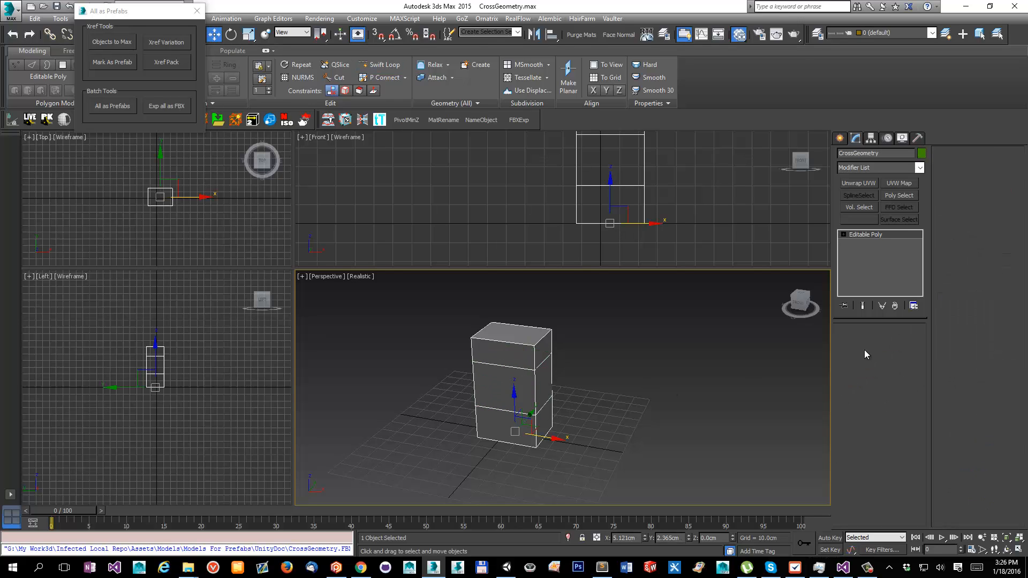
pyautogui.click(544, 370)
pyautogui.keyDown('alt'); pyautogui.moveTo(544, 370); pyautogui.dragTo(600, 370, button='middle'); pyautogui.keyUp('alt')
pyautogui.click(970, 178)
pyautogui.click(572, 423)
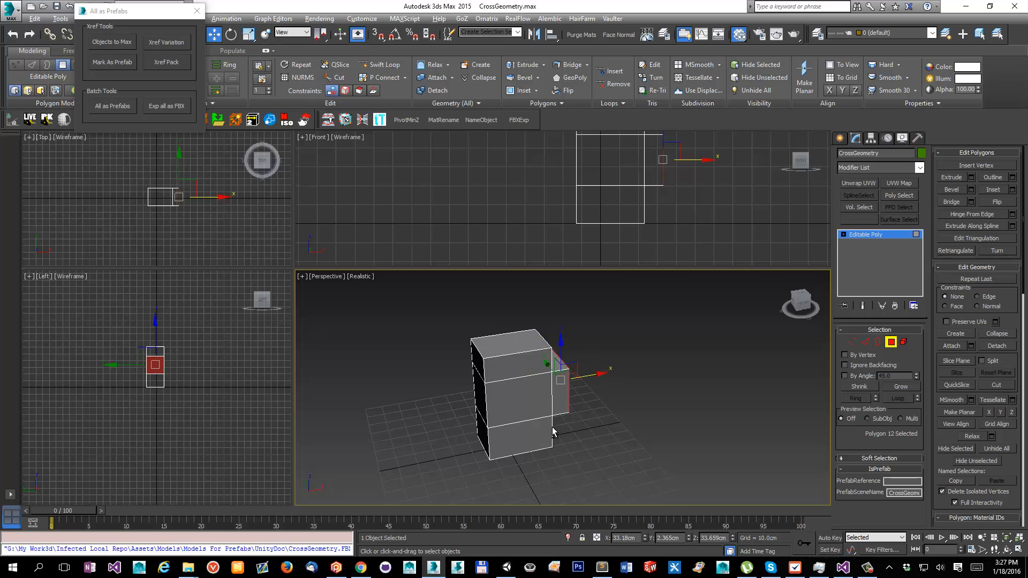
pyautogui.keyDown('alt'); pyautogui.moveTo(551, 427); pyautogui.dragTo(540, 418, button='middle'); pyautogui.keyUp('alt')
pyautogui.moveTo(607, 378); pyautogui.dragTo(634, 379)
pyautogui.keyDown('alt'); pyautogui.moveTo(527, 434); pyautogui.dragTo(484, 427, button='middle'); pyautogui.keyUp('alt')
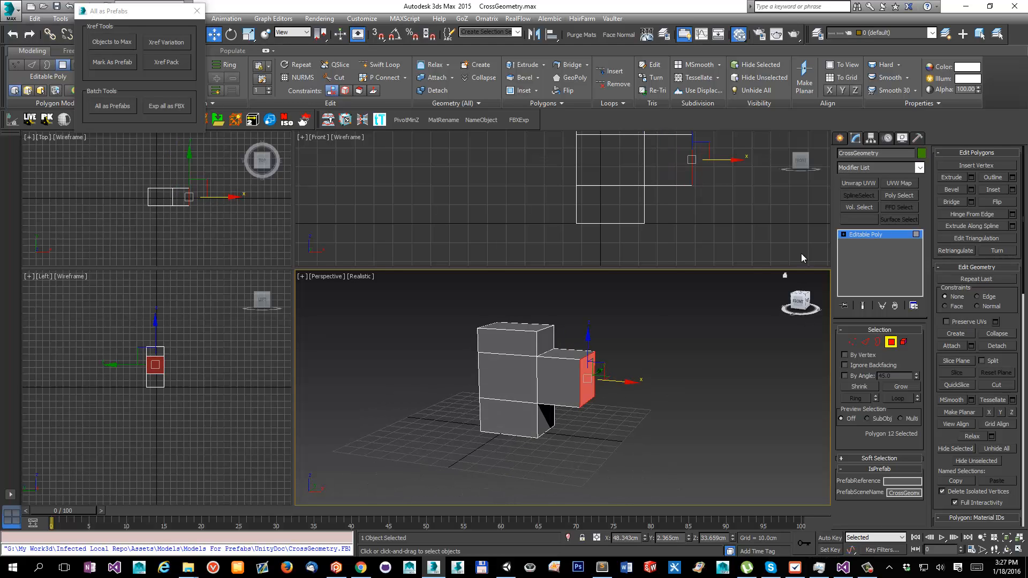
# Step: Scale the extruded end polygon down uniformly to taper the arm, and leave polygon editing with the whole CrossGeometry object selected
pyautogui.press('e')
pyautogui.press('r')
pyautogui.moveTo(593, 368); pyautogui.dragTo(583, 415)
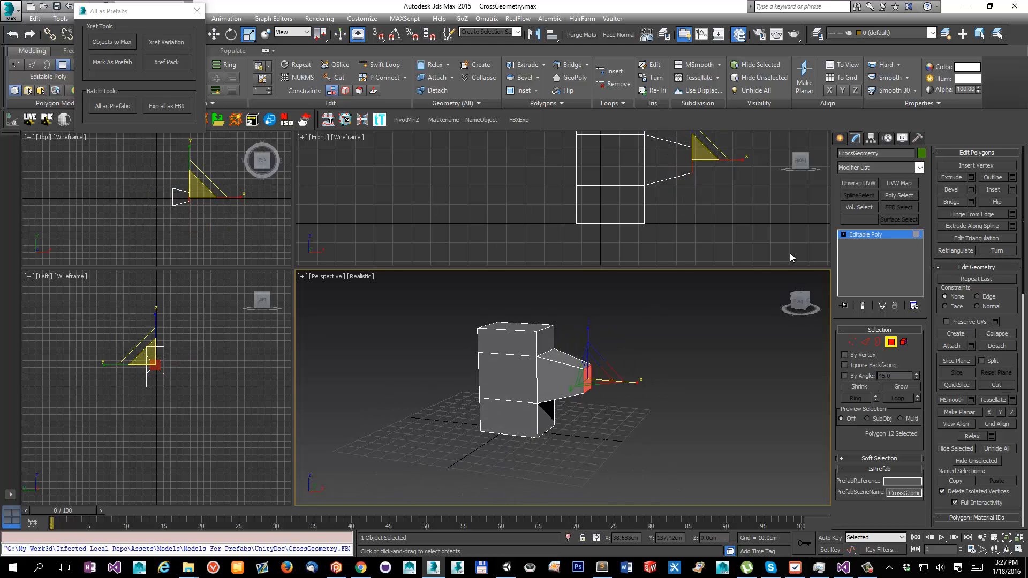
pyautogui.click(841, 140)
pyautogui.click(655, 299)
pyautogui.click(498, 378)
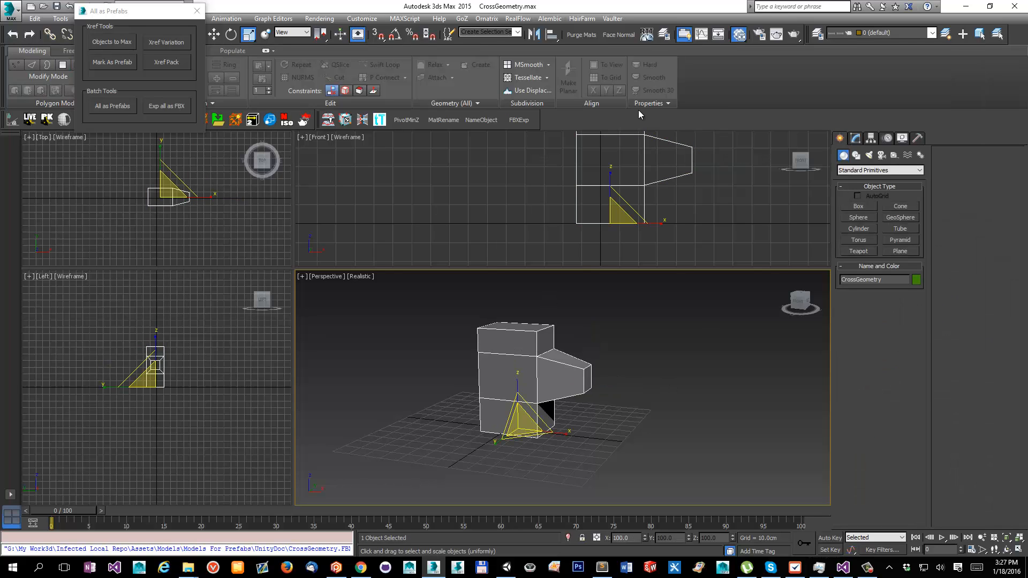
# Step: Export the modified CrossGeometry with the FBXExp script and agree to replace the existing file
pyautogui.click(518, 120)
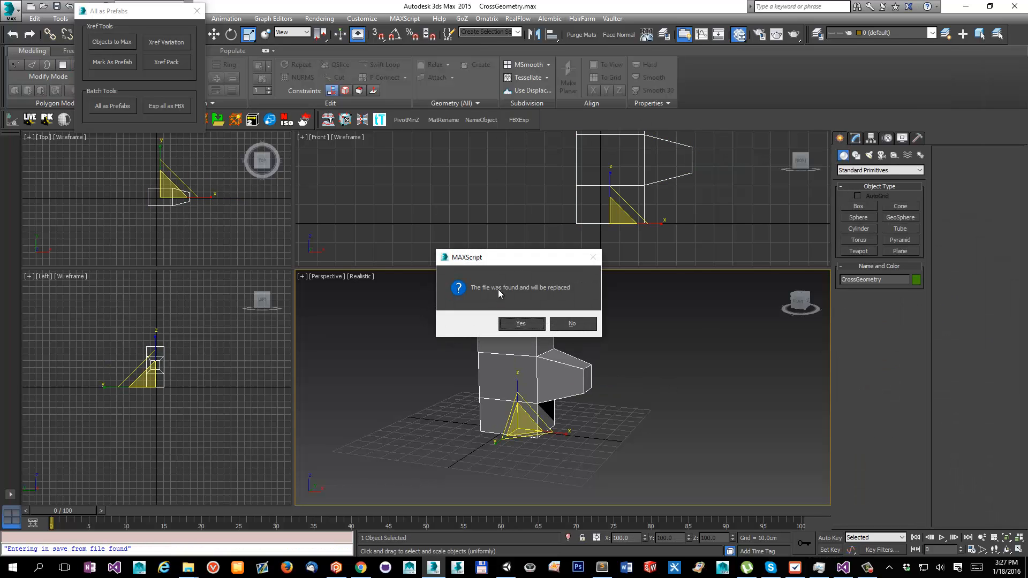
pyautogui.moveTo(505, 266); pyautogui.dragTo(529, 166)
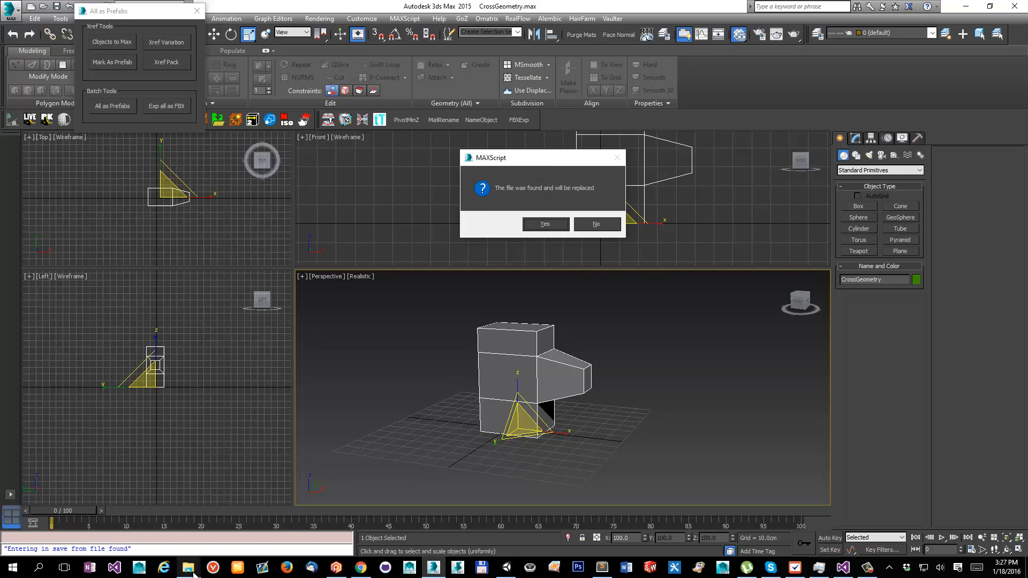
pyautogui.moveTo(192, 572)
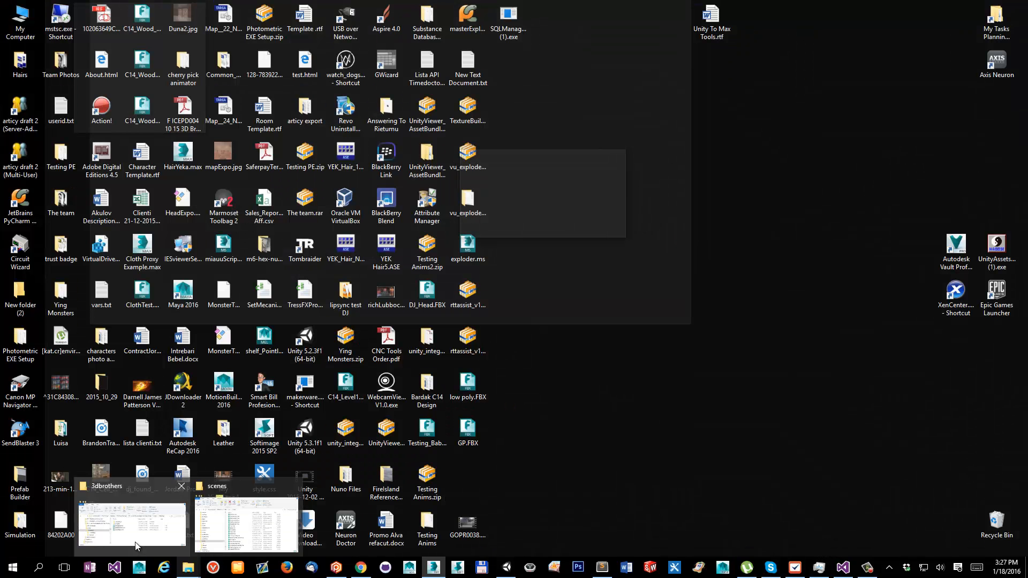
pyautogui.click(135, 541)
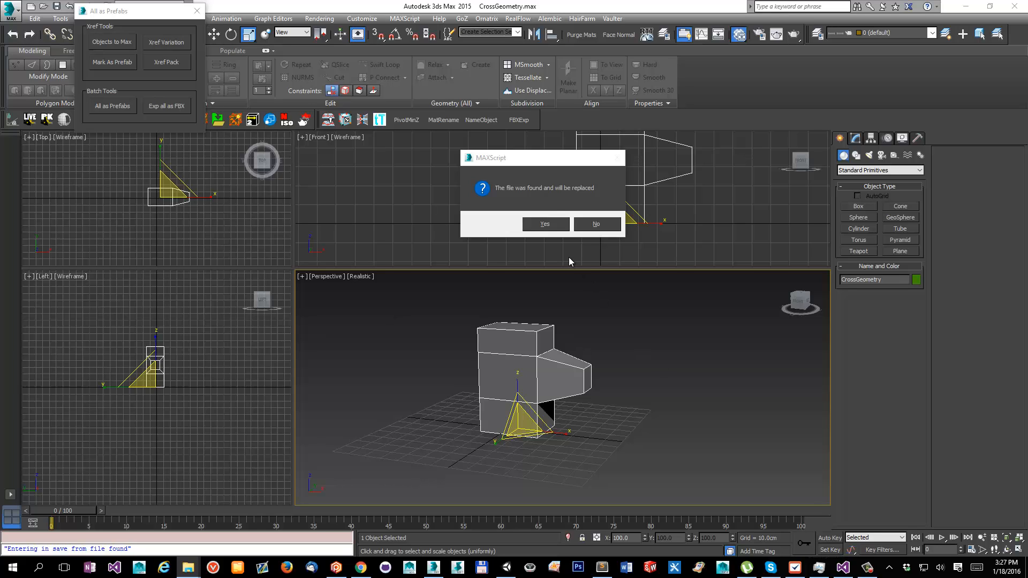
pyautogui.moveTo(543, 157); pyautogui.dragTo(583, 154)
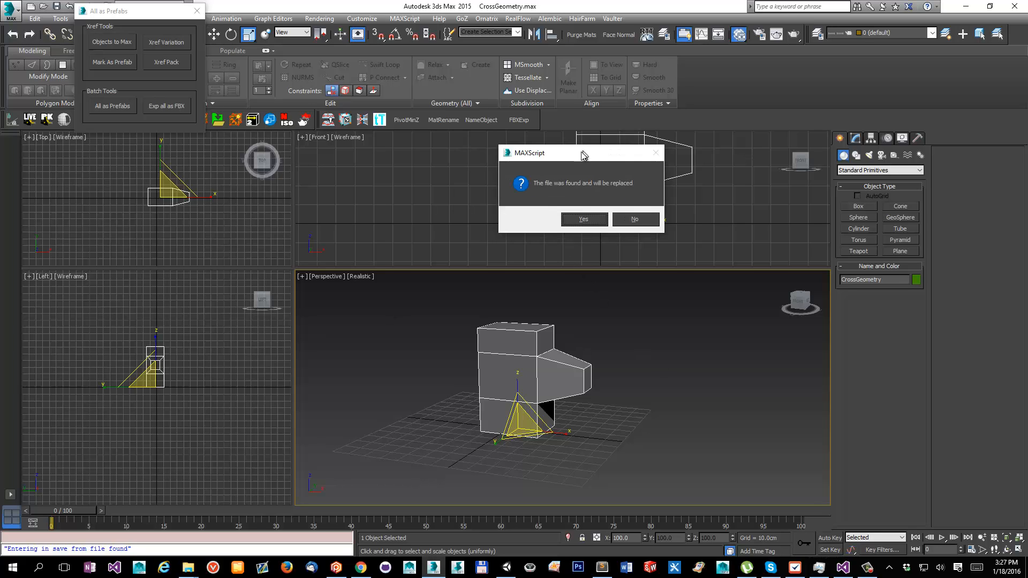
pyautogui.click(583, 220)
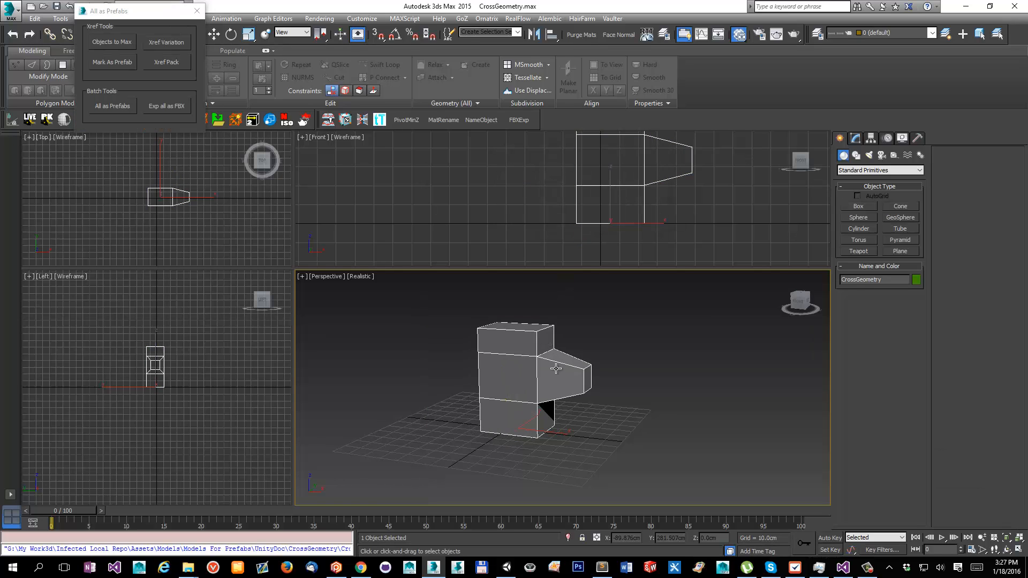
# Step: Switch to Unity and examine the reimported CrossGeometry source model's preview from several angles
pyautogui.click(506, 567)
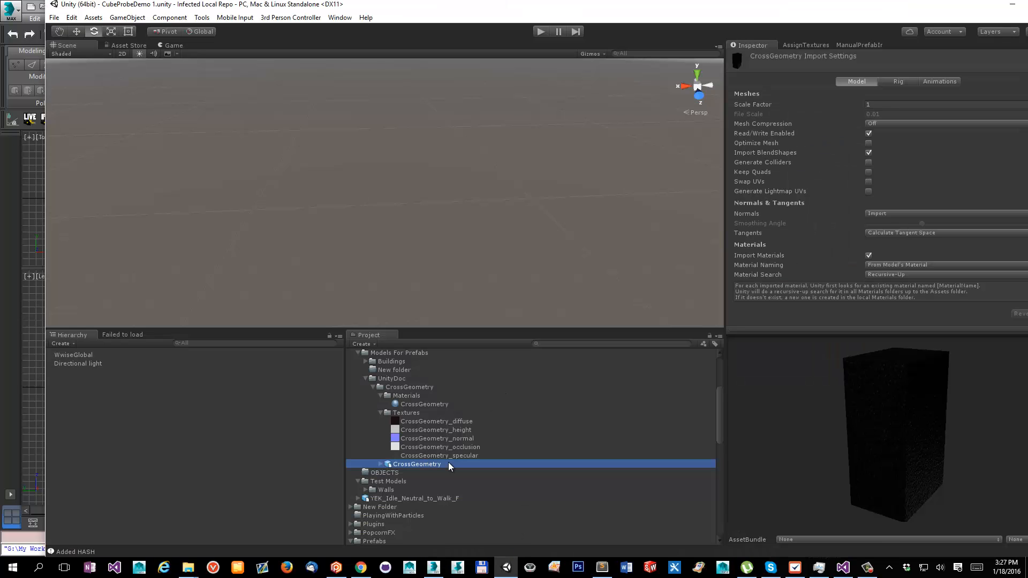
pyautogui.scroll(-1, 414, 417)
pyautogui.moveTo(927, 434); pyautogui.dragTo(865, 436)
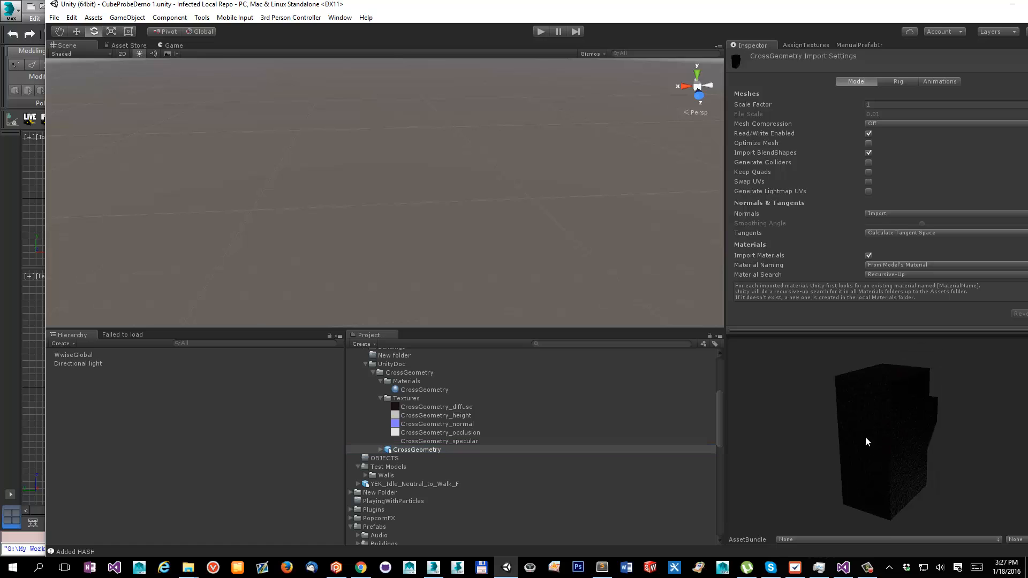
pyautogui.moveTo(1005, 391); pyautogui.dragTo(875, 377)
# Step: Select the CrossGeometry prefab under Prefabs/UnityDoc/CrossGeometry and check its preview for the modified shape
pyautogui.scroll(-5, 455, 438)
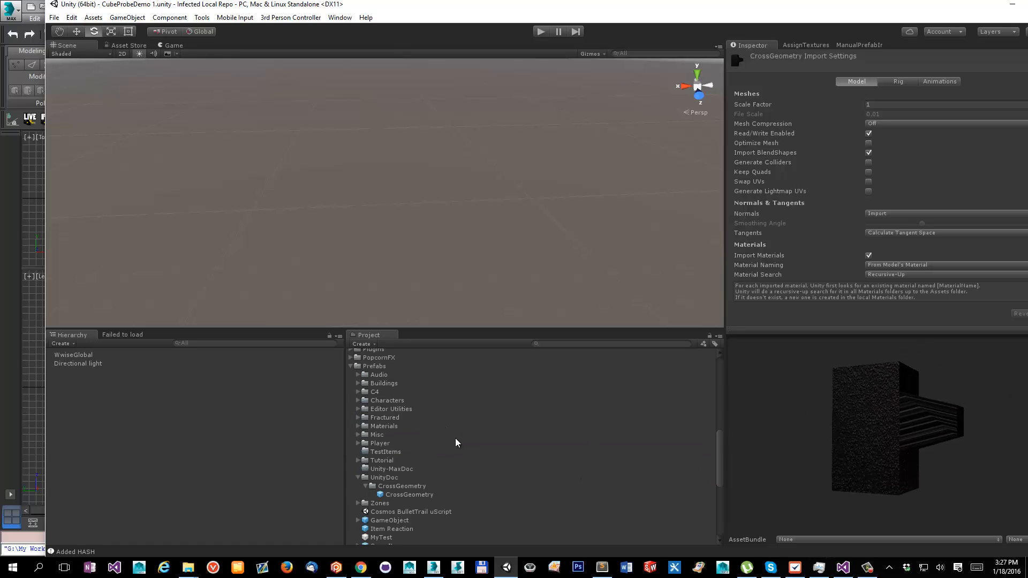
pyautogui.scroll(2, 455, 444)
pyautogui.click(423, 399)
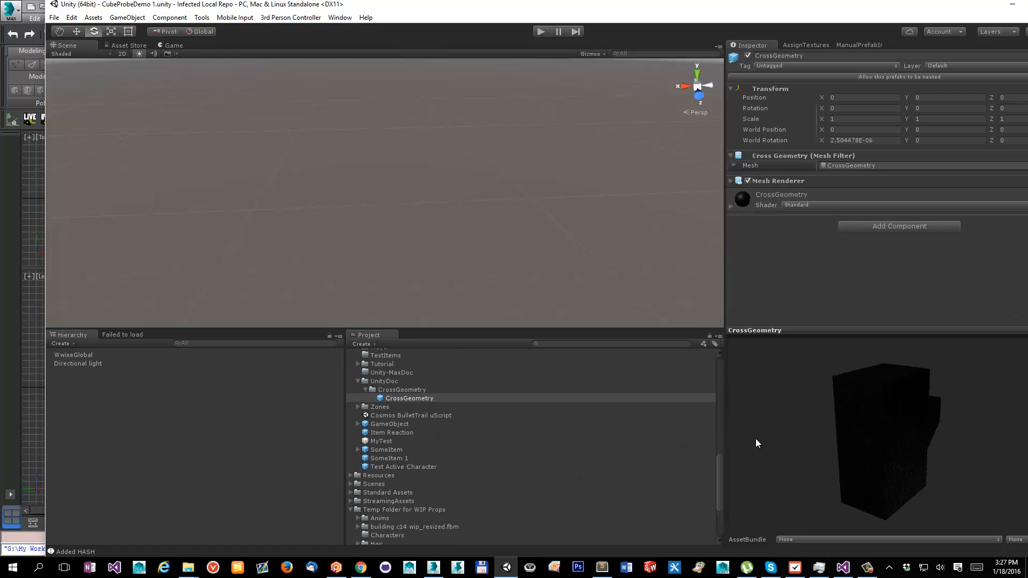
pyautogui.moveTo(809, 368); pyautogui.dragTo(776, 393)
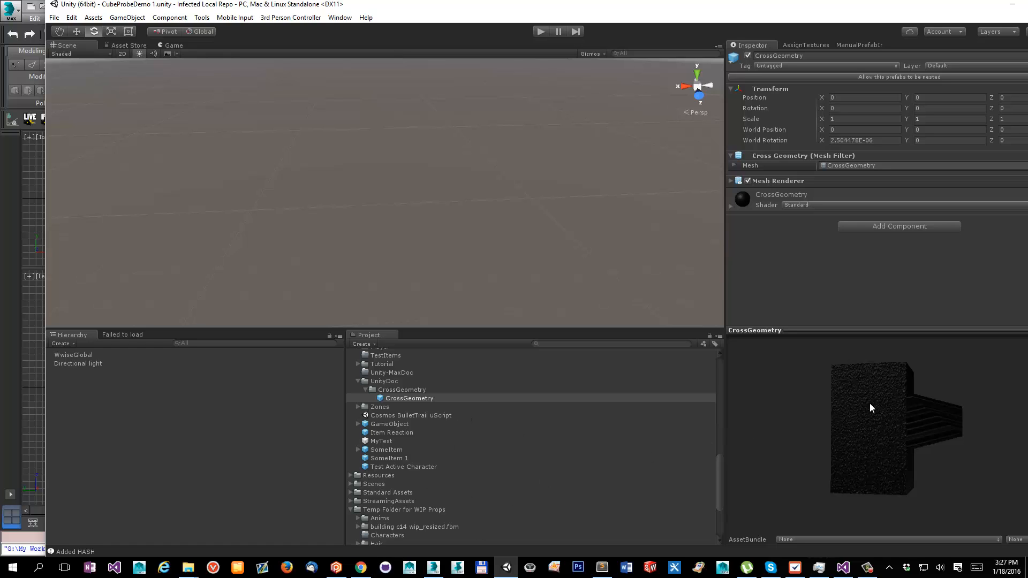
pyautogui.moveTo(870, 404); pyautogui.dragTo(856, 372)
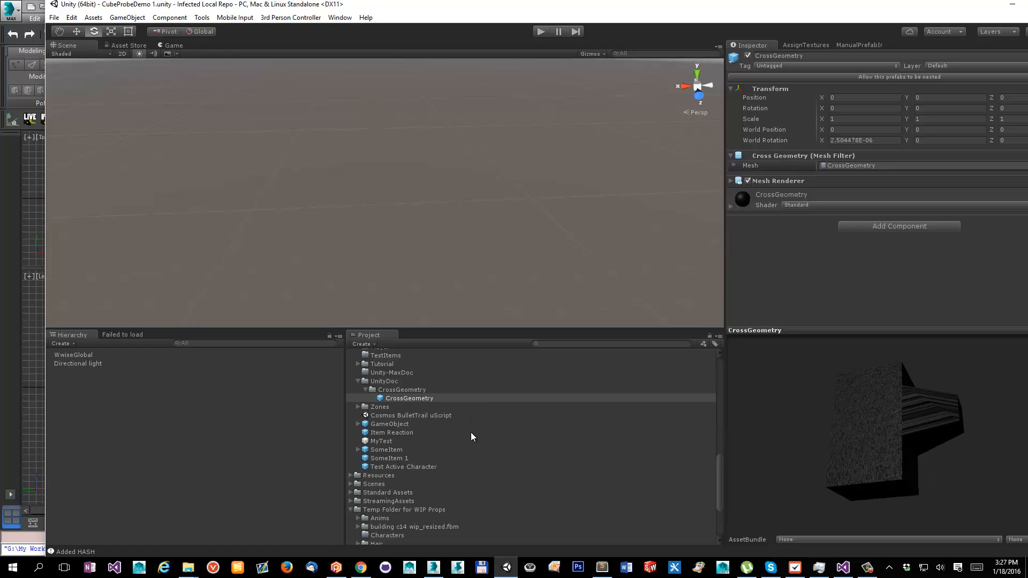
pyautogui.scroll(3, 438, 452)
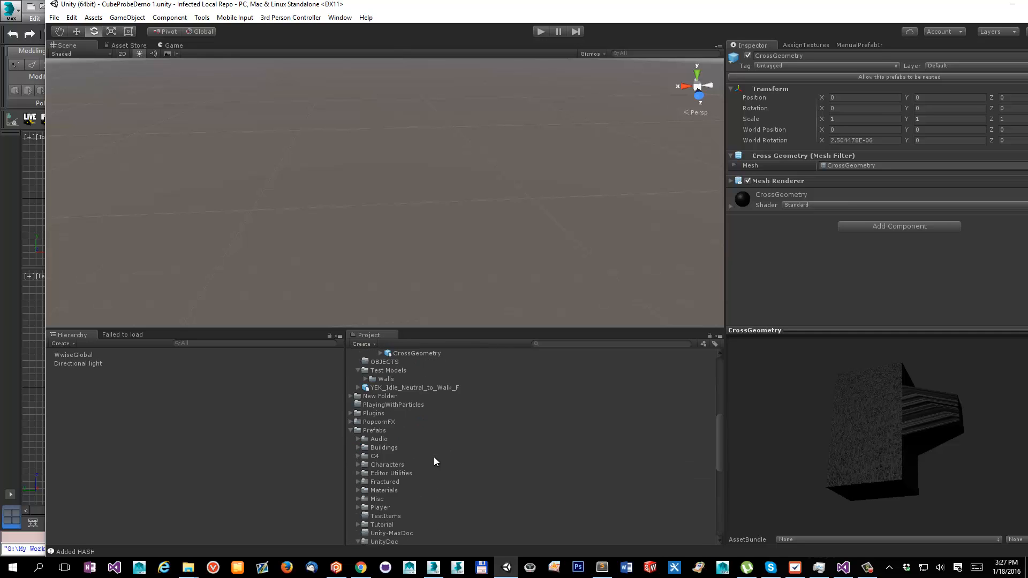
pyautogui.scroll(-6, 433, 457)
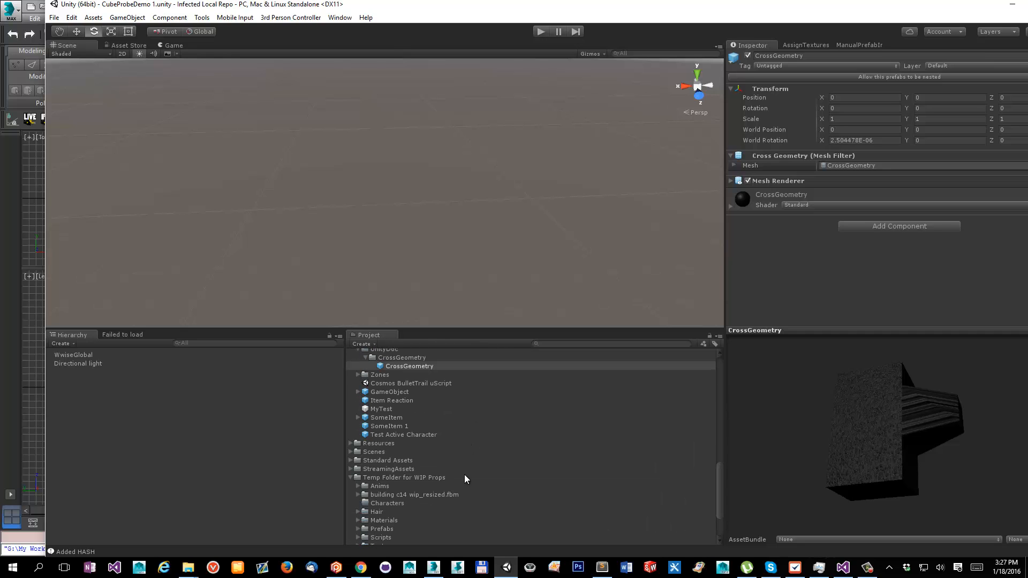
pyautogui.scroll(12, 411, 426)
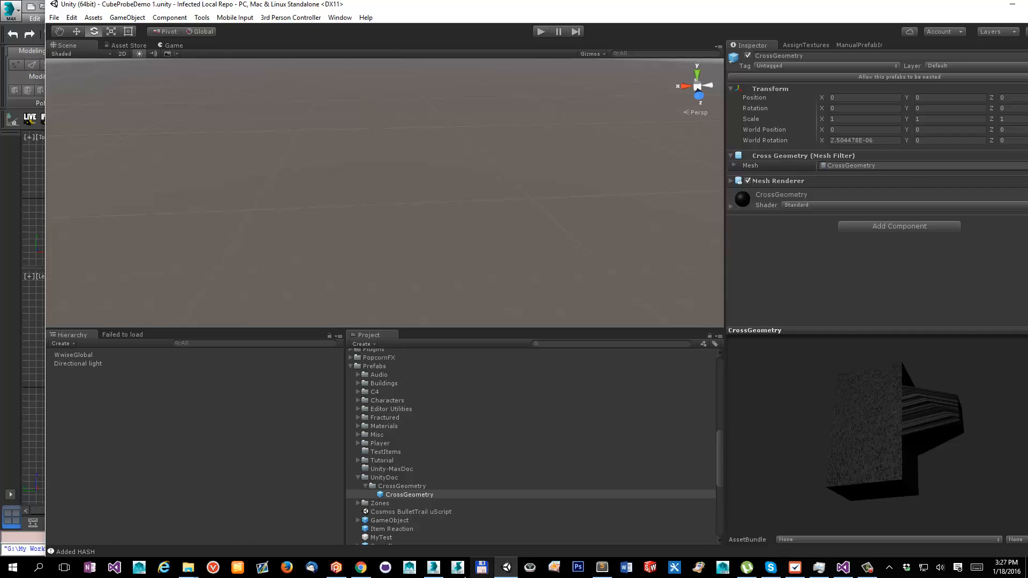
# Step: Switch to 3ds Max and open AssemblingWallWithWhole.max, saving the CrossGeometry changes with a Vault checkout
pyautogui.click(430, 571)
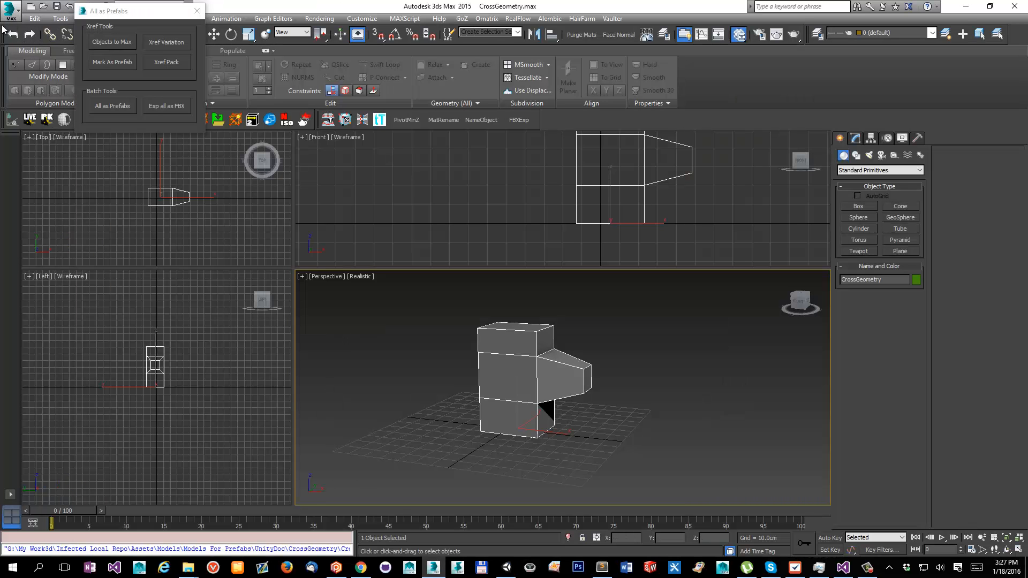
pyautogui.click(11, 10)
pyautogui.click(44, 82)
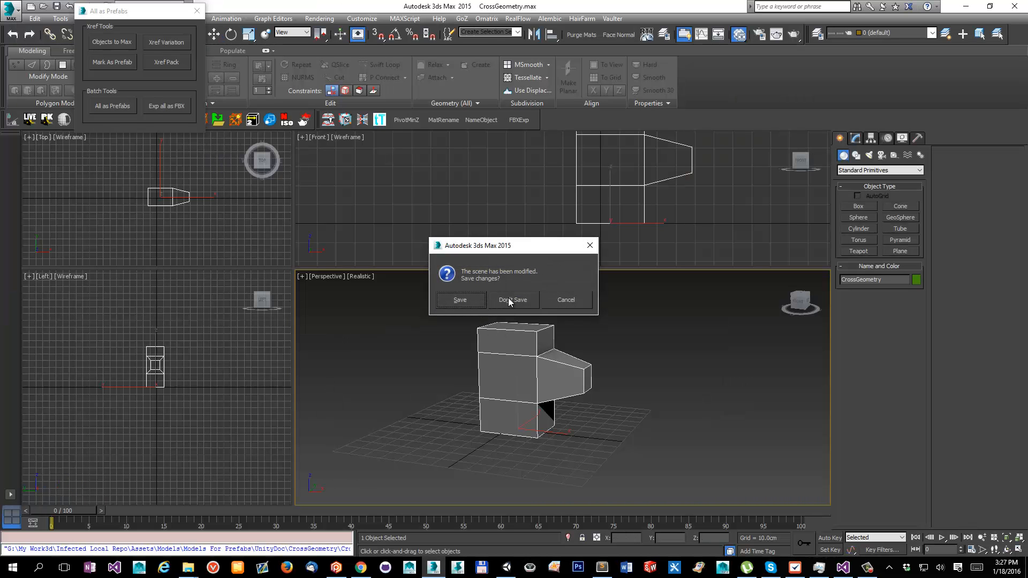
pyautogui.click(464, 300)
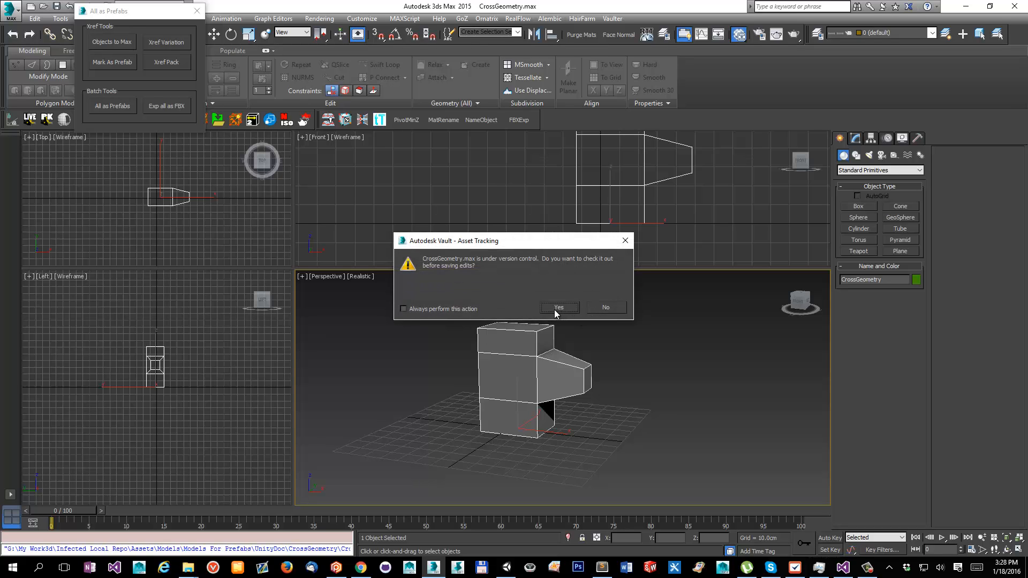
pyautogui.click(557, 308)
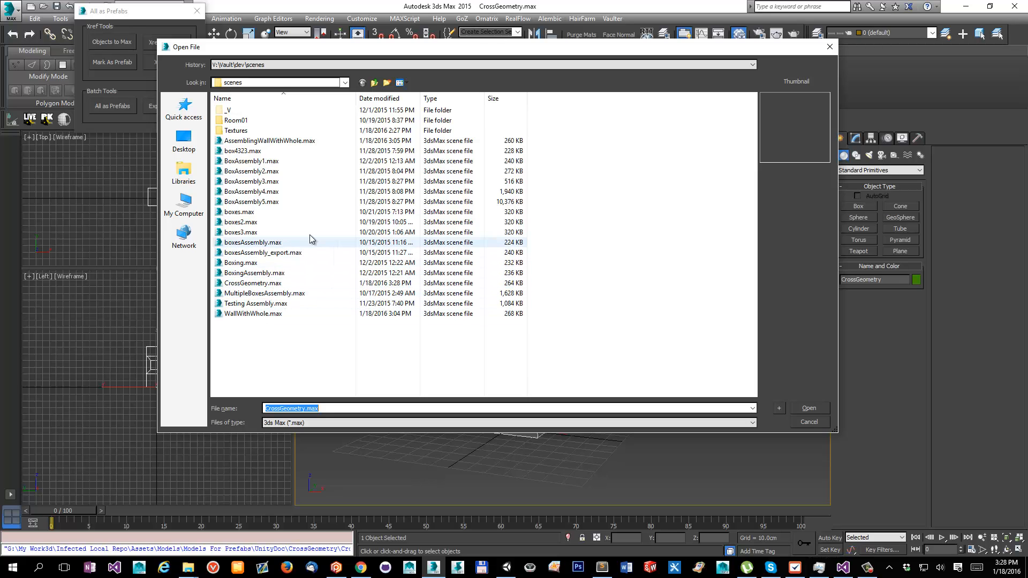
pyautogui.click(296, 141)
pyautogui.doubleClick(297, 142)
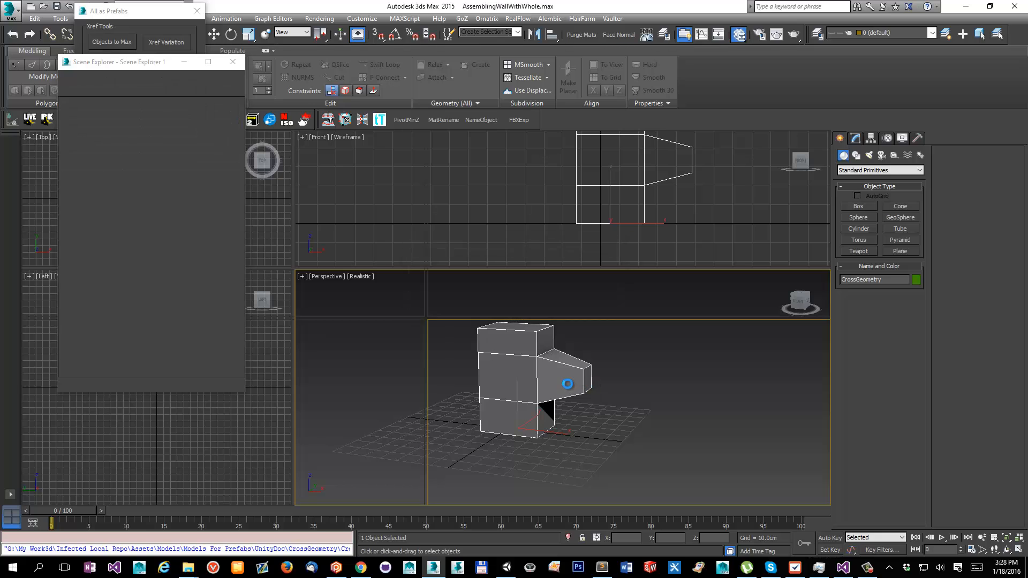
# Step: Delete the existing objects from the AssemblingWallWithWhole scene
pyautogui.keyDown('alt'); pyautogui.moveTo(574, 341); pyautogui.dragTo(610, 332, button='middle'); pyautogui.keyUp('alt')
pyautogui.click(492, 373)
pyautogui.keyDown('alt'); pyautogui.moveTo(491, 373); pyautogui.dragTo(664, 290, button='middle'); pyautogui.keyUp('alt')
pyautogui.press('Delete')
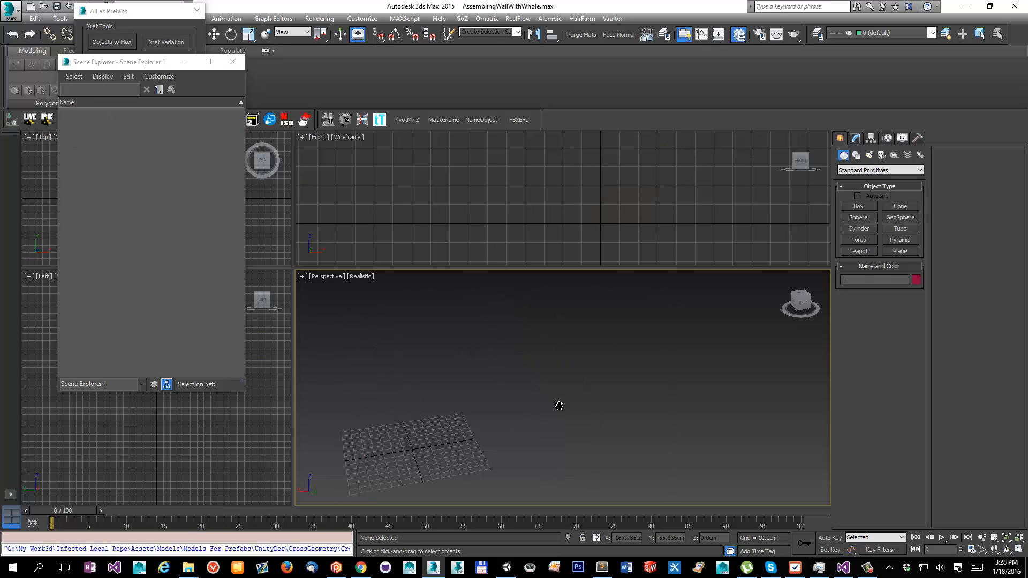
pyautogui.keyDown('alt'); pyautogui.moveTo(557, 406); pyautogui.dragTo(533, 378, button='middle'); pyautogui.keyUp('alt')
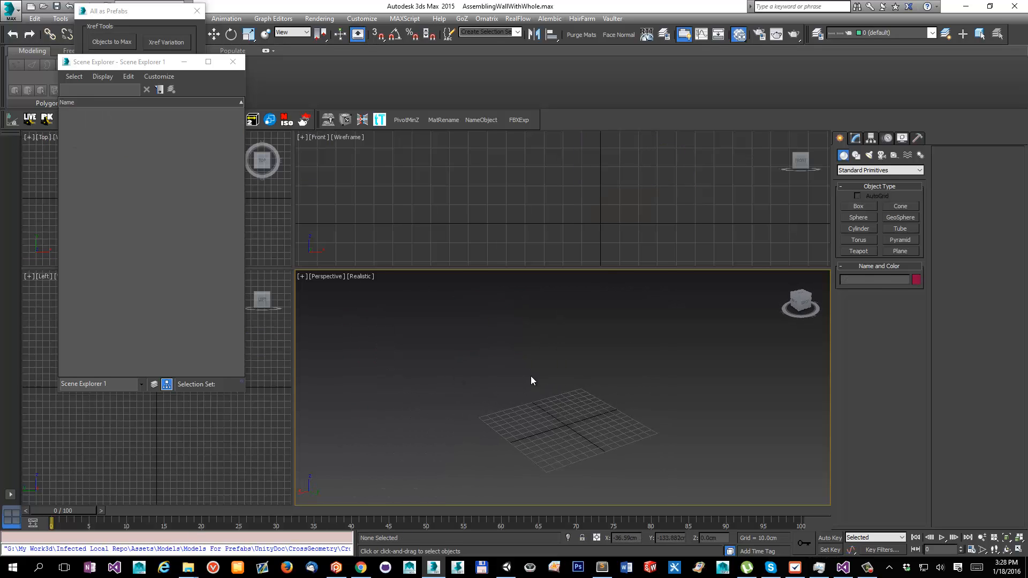
# Step: Insert the CrossGeometry object from CrossGeometry.max as an XRef object, keeping the scene material for the duplicate name
pyautogui.click(12, 12)
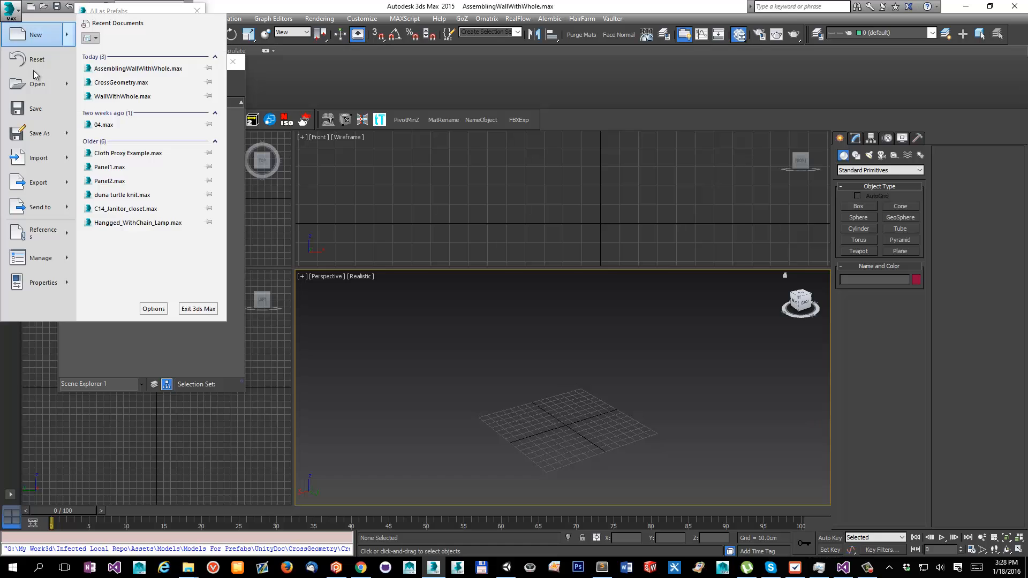
pyautogui.moveTo(48, 227)
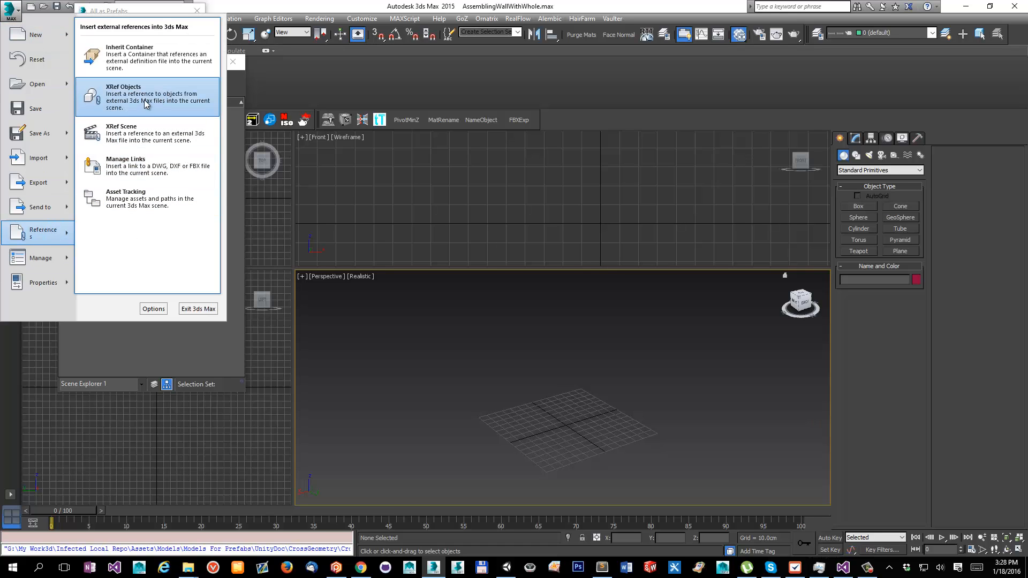
pyautogui.click(160, 98)
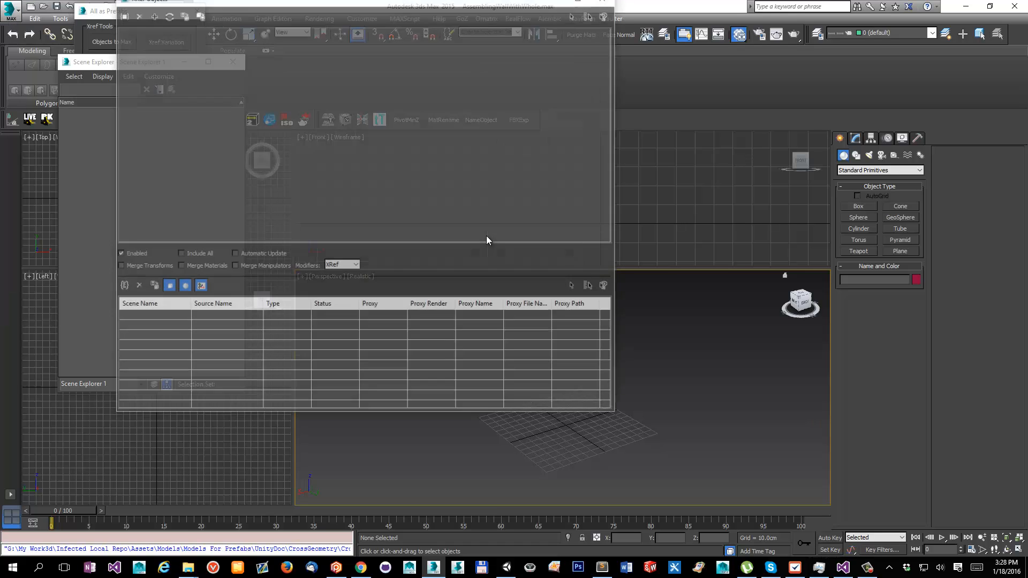
pyautogui.click(122, 15)
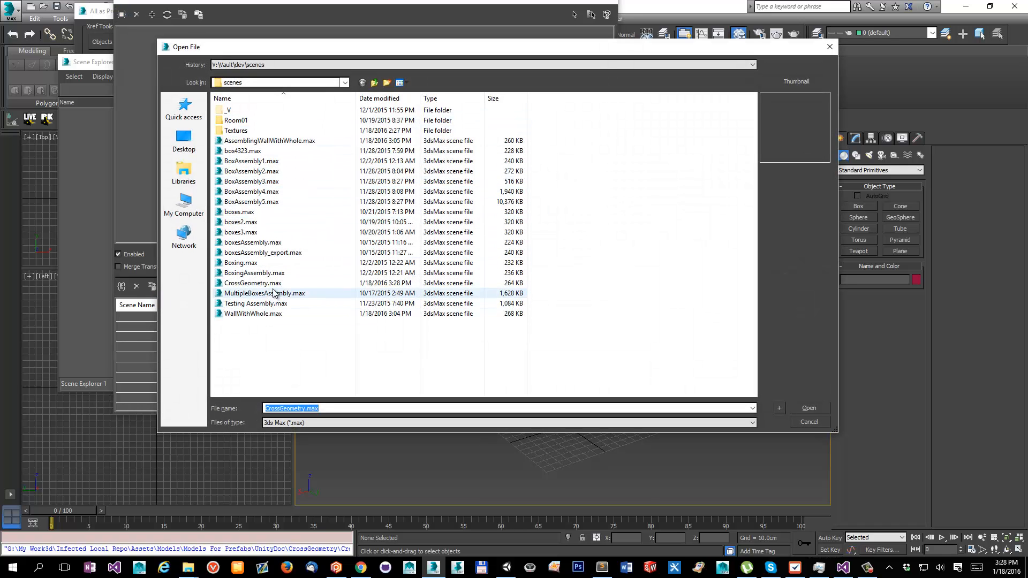
pyautogui.doubleClick(256, 283)
pyautogui.click(472, 203)
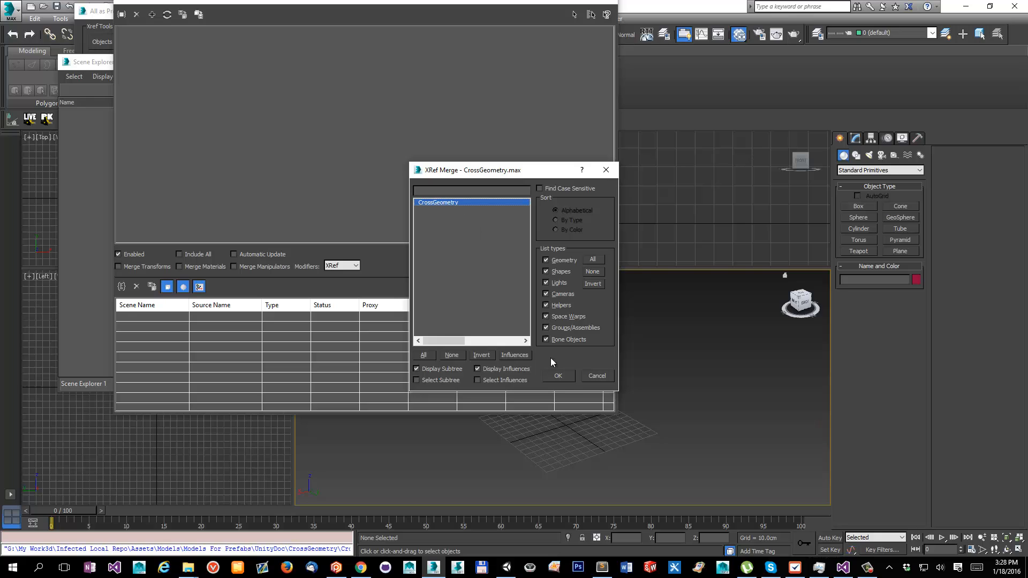
pyautogui.click(557, 376)
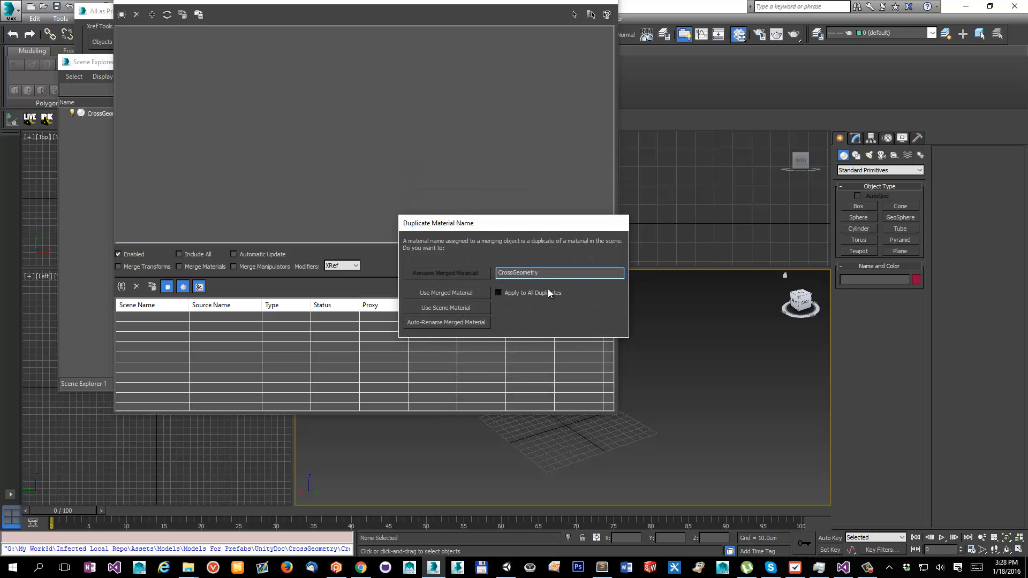
pyautogui.click(454, 308)
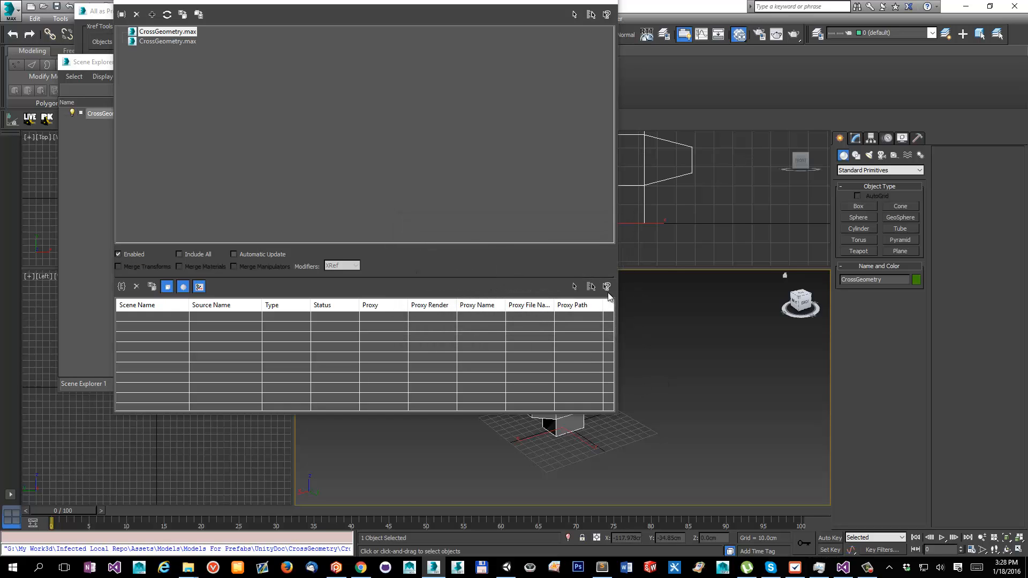
pyautogui.click(614, 2)
pyautogui.keyDown('alt'); pyautogui.moveTo(672, 428); pyautogui.dragTo(687, 410, button='middle'); pyautogui.keyUp('alt')
pyautogui.click(687, 410)
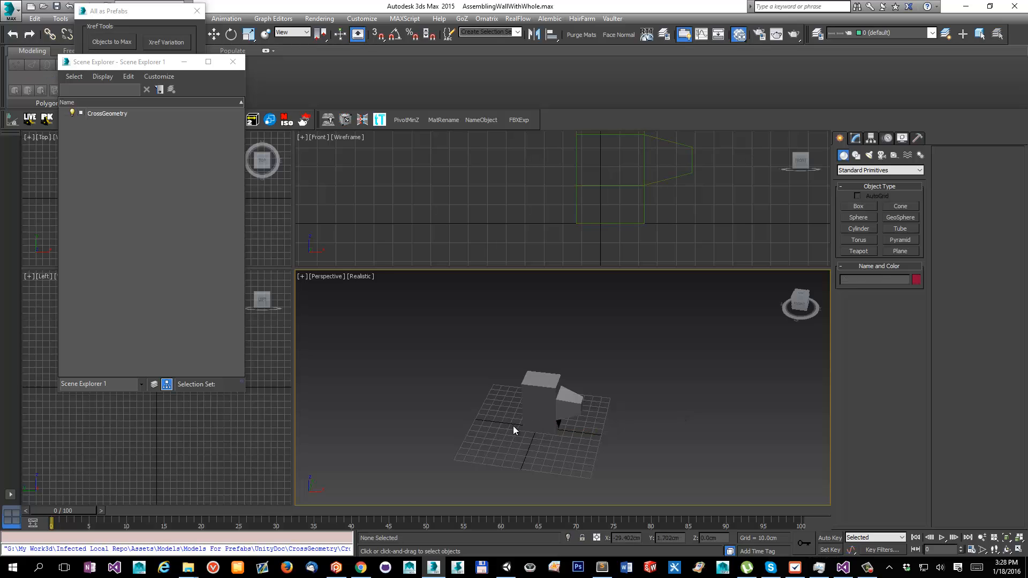
# Step: Clone the CrossGeometry object four times in a row along its Y axis as copies
pyautogui.click(545, 413)
pyautogui.keyDown('alt'); pyautogui.moveTo(545, 413); pyautogui.dragTo(528, 420, button='middle'); pyautogui.keyUp('alt')
pyautogui.press('w')
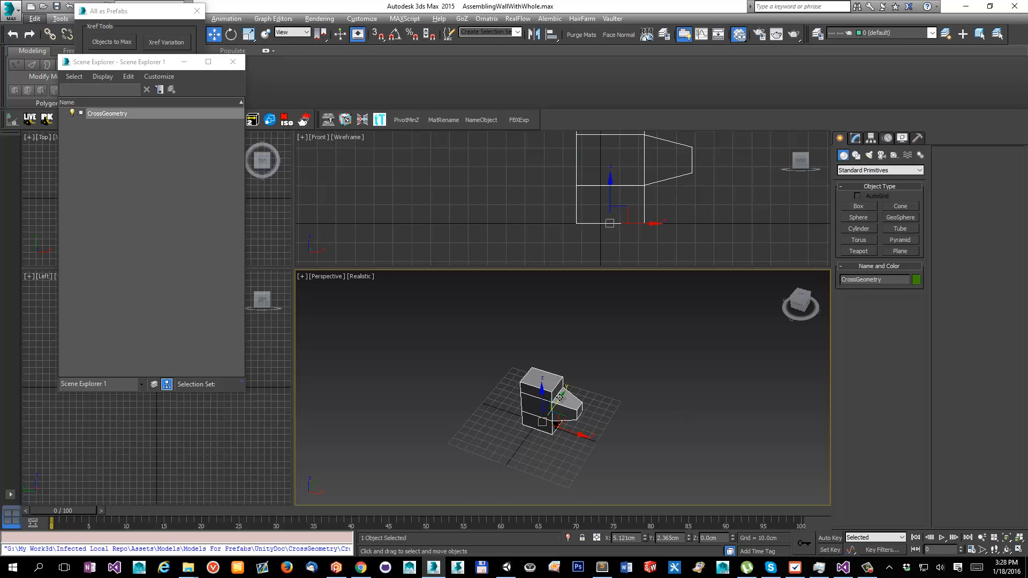
pyautogui.keyDown('shift'); pyautogui.moveTo(560, 397); pyautogui.dragTo(585, 365); pyautogui.keyUp('shift')
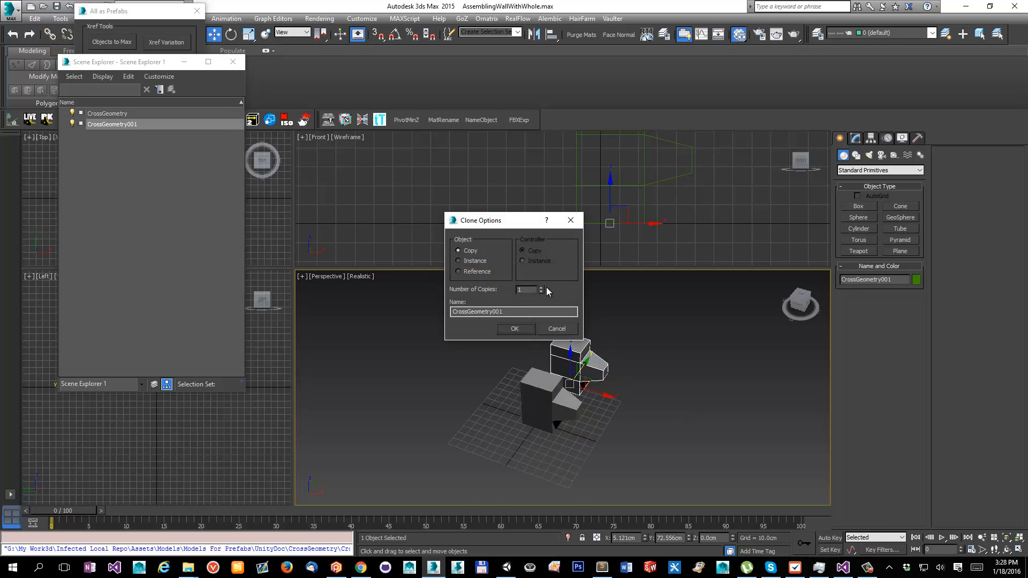
pyautogui.click(540, 287)
pyautogui.click(540, 286)
pyautogui.click(540, 286)
pyautogui.click(514, 328)
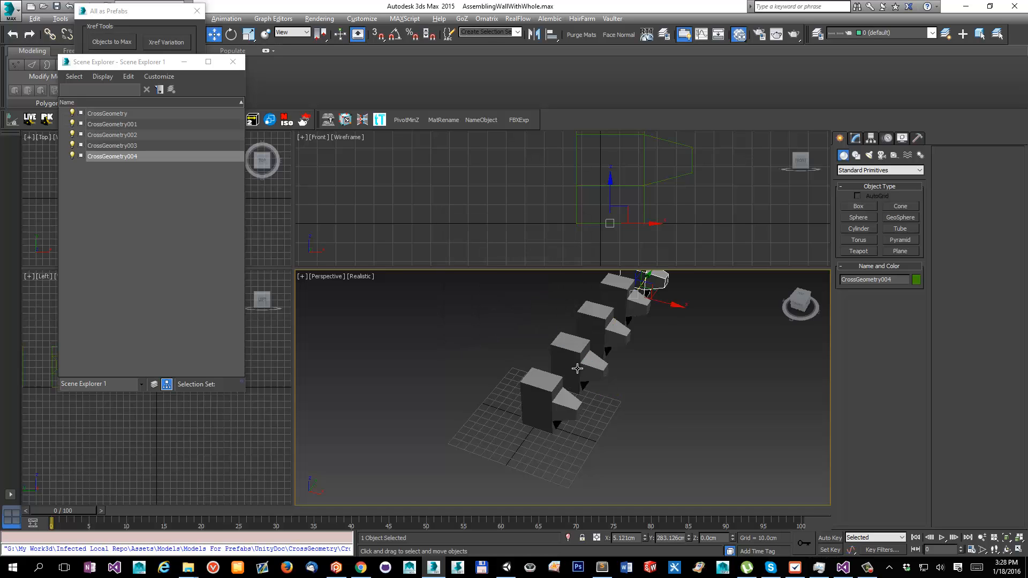
# Step: Group all five CrossGeometry objects under the default group name
pyautogui.keyDown('alt'); pyautogui.moveTo(577, 369); pyautogui.dragTo(532, 478, button='middle'); pyautogui.keyUp('alt')
pyautogui.click(647, 338)
pyautogui.hotkey('ctrl', 'a')
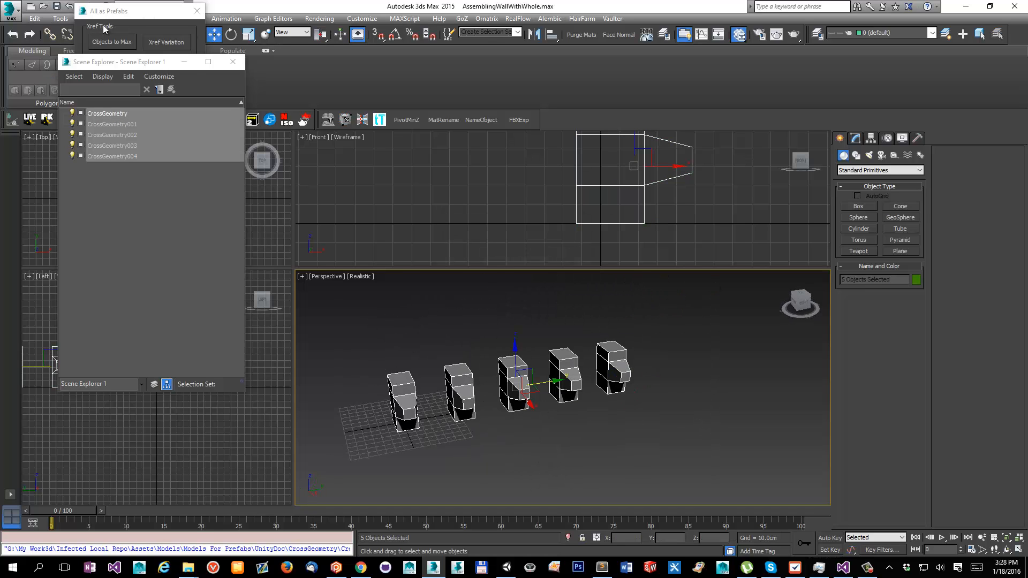
pyautogui.middleClick(128, 67)
pyautogui.middleClick(117, 9)
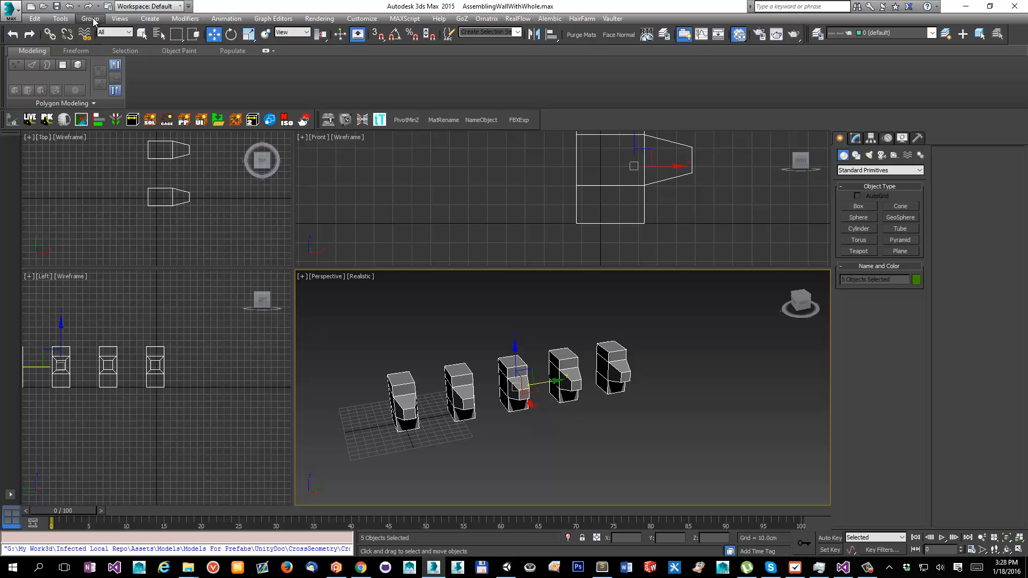
pyautogui.click(90, 20)
pyautogui.click(105, 32)
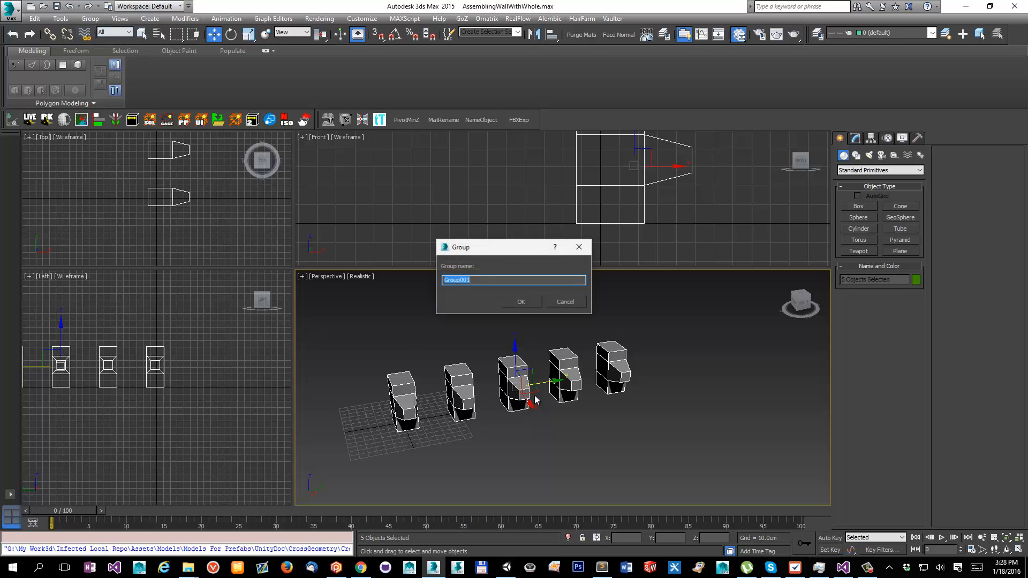
pyautogui.click(521, 302)
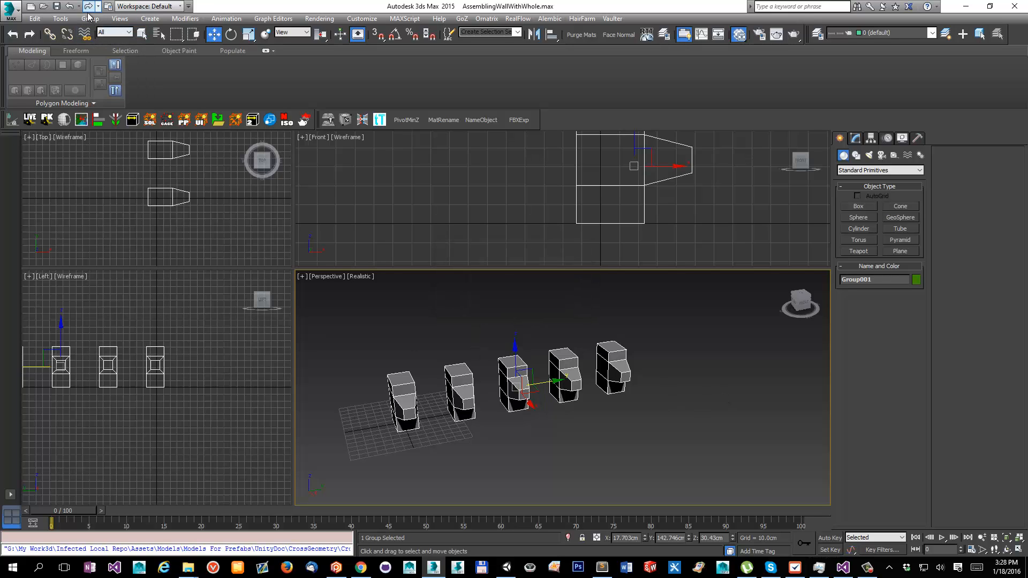
# Step: Open the group and rename its helper to AssemblingWallWithWhole with the NameObject tool
pyautogui.click(91, 18)
pyautogui.click(106, 44)
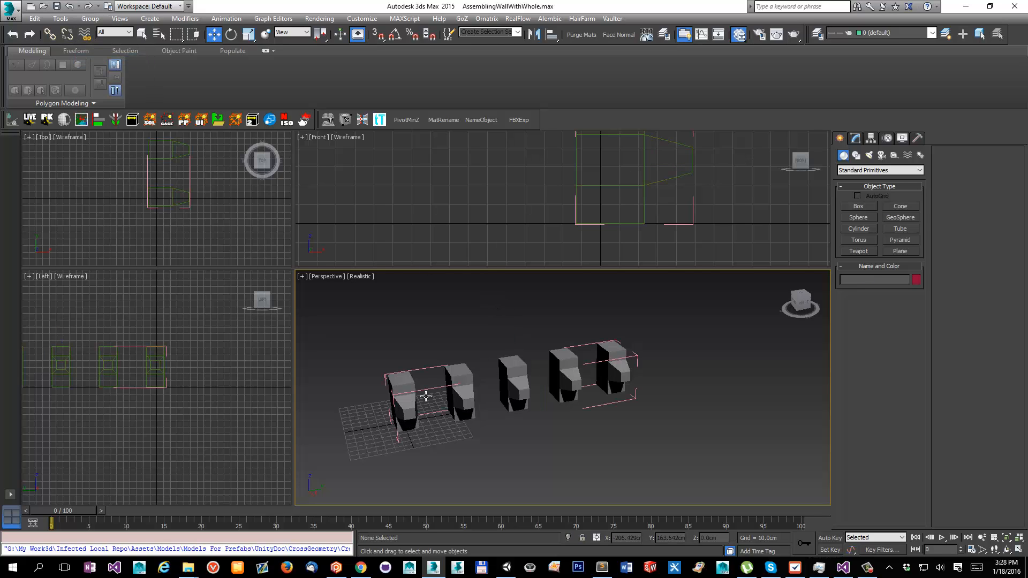
pyautogui.moveTo(436, 420); pyautogui.dragTo(438, 426)
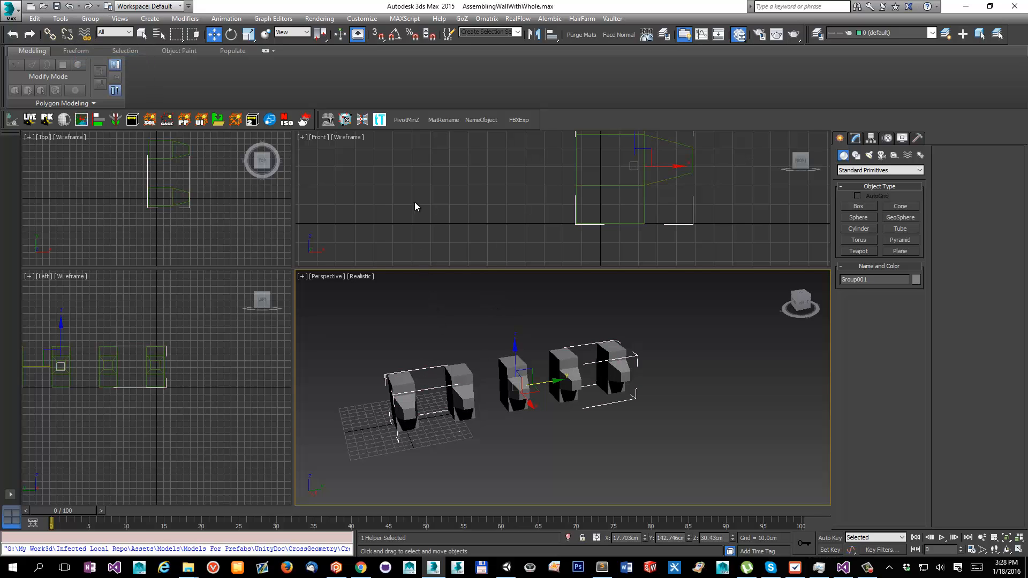
pyautogui.click(482, 120)
pyautogui.click(856, 138)
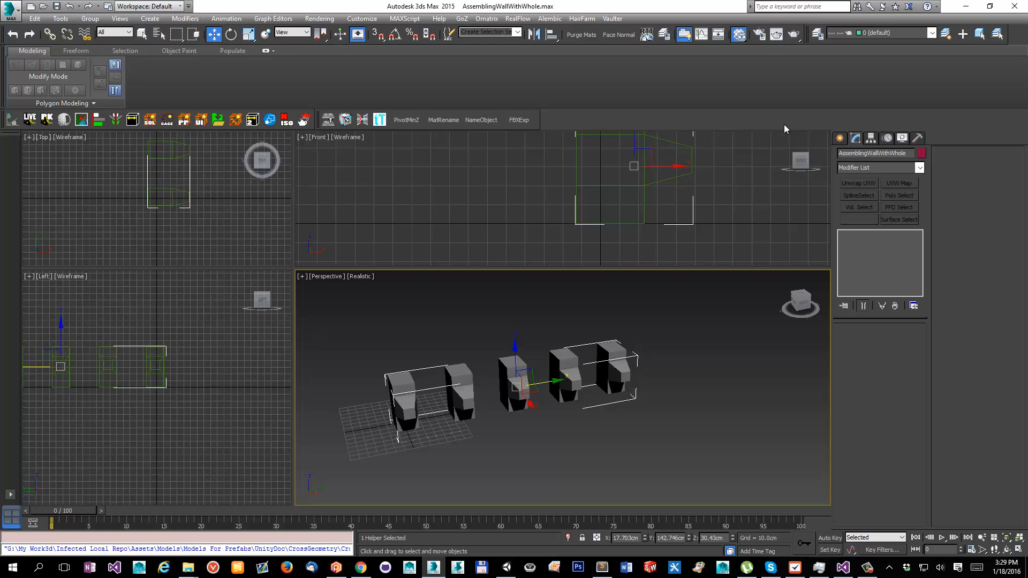
# Step: Check a member's XRef properties, reselect the AssemblingWallWithWhole group helper, and run Xref Pack on it
pyautogui.click(506, 405)
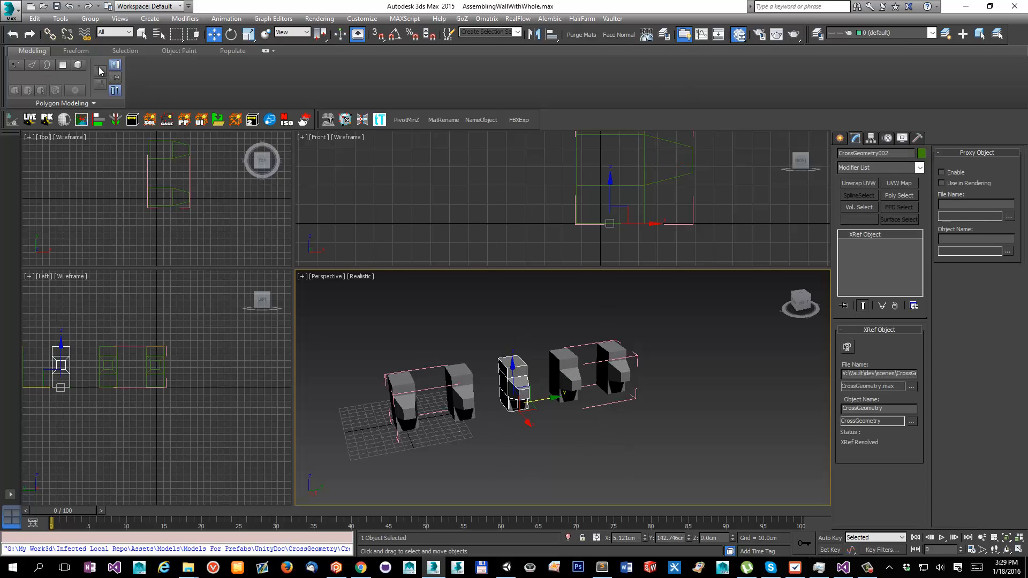
pyautogui.click(90, 18)
pyautogui.click(108, 70)
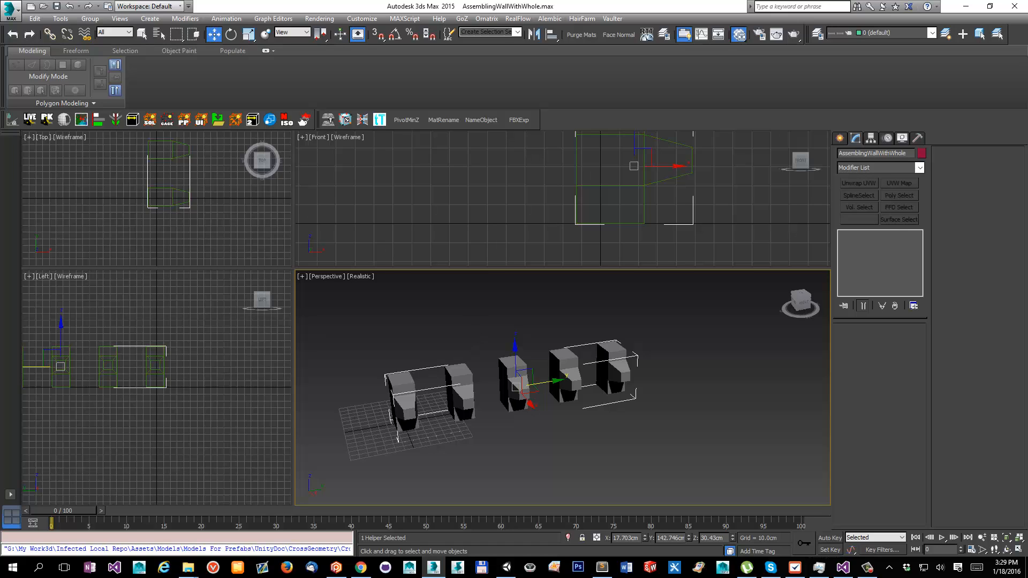
pyautogui.moveTo(0, 182); pyautogui.dragTo(201, 125)
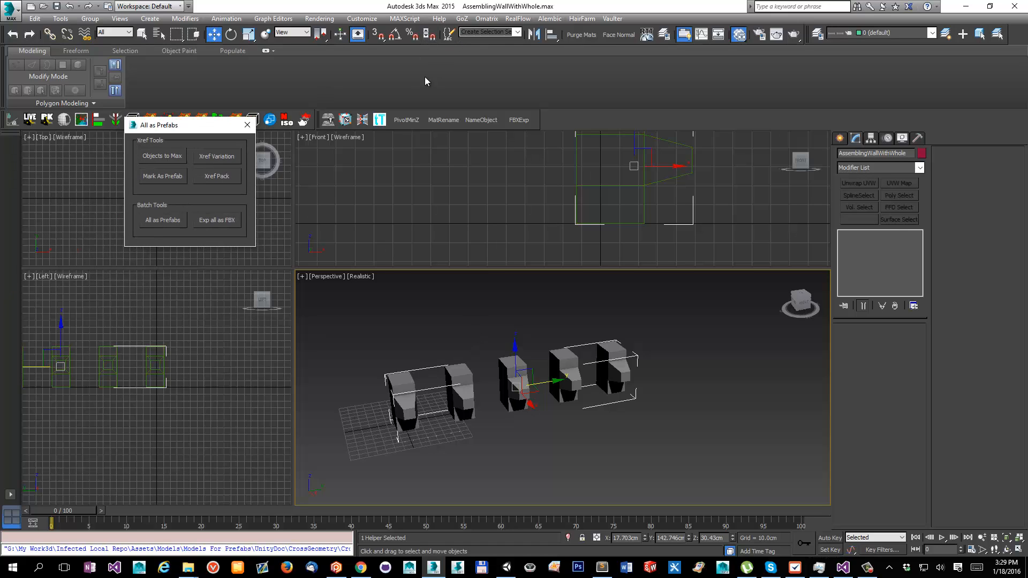
pyautogui.moveTo(161, 125); pyautogui.dragTo(224, 90)
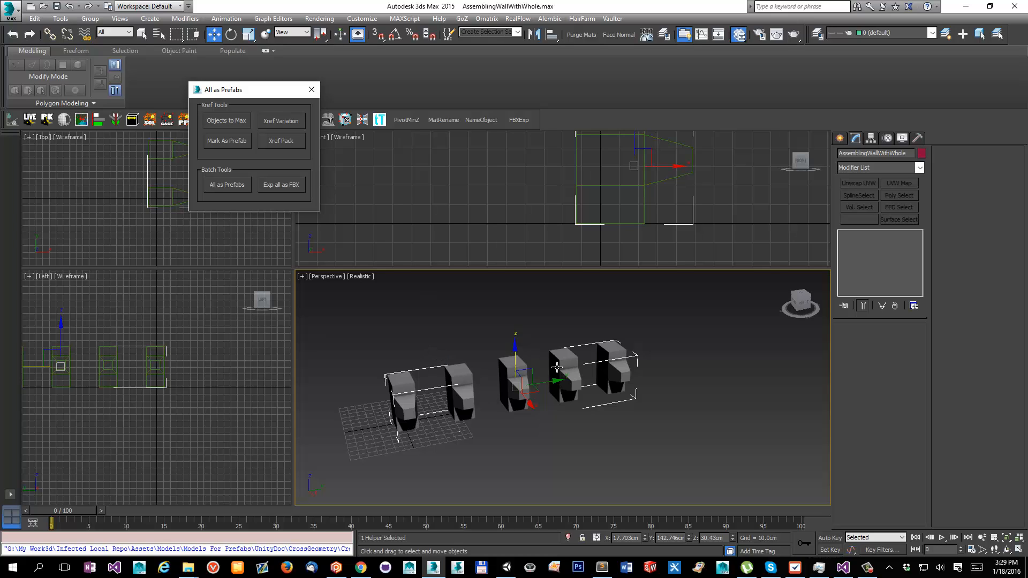
pyautogui.click(281, 142)
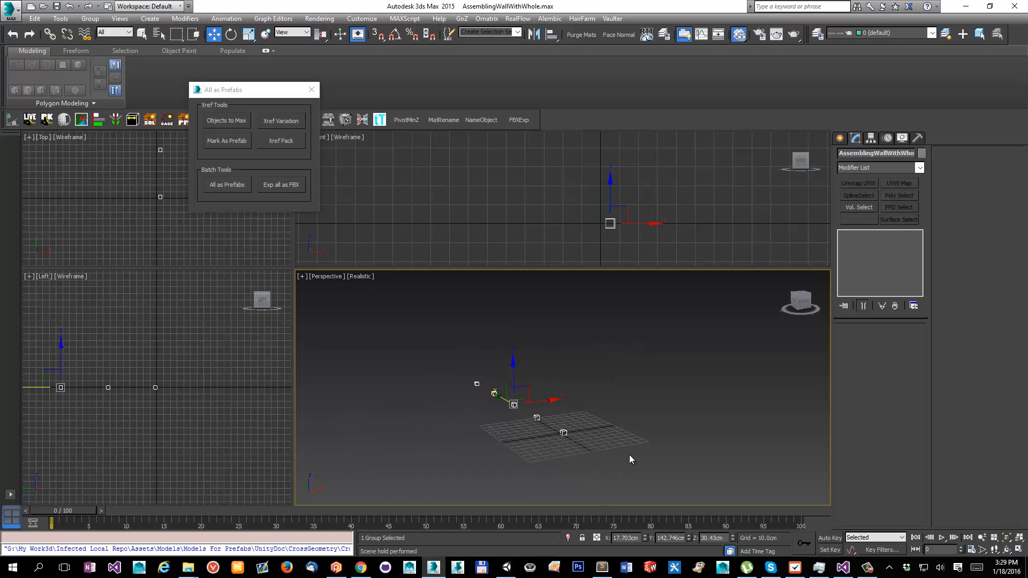
# Step: Select the packed group and export it with the Unity FBX Exporter as AssemblingWallWithWhole.fbx in the UnityDoc models folder
pyautogui.keyDown('alt'); pyautogui.moveTo(630, 456); pyautogui.dragTo(573, 472, button='middle'); pyautogui.keyUp('alt')
pyautogui.moveTo(576, 355); pyautogui.dragTo(460, 450)
pyautogui.click(582, 446)
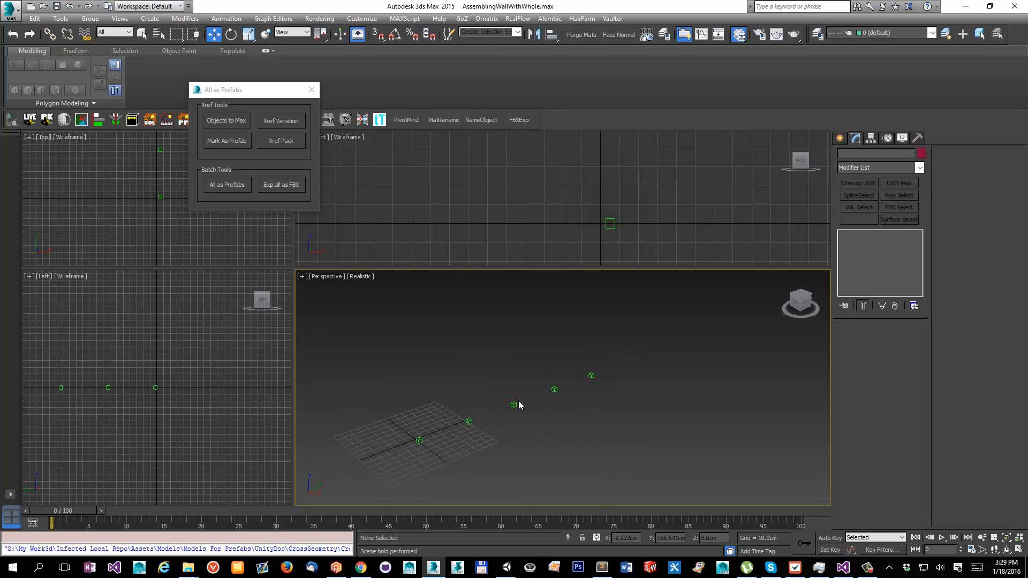
pyautogui.click(516, 404)
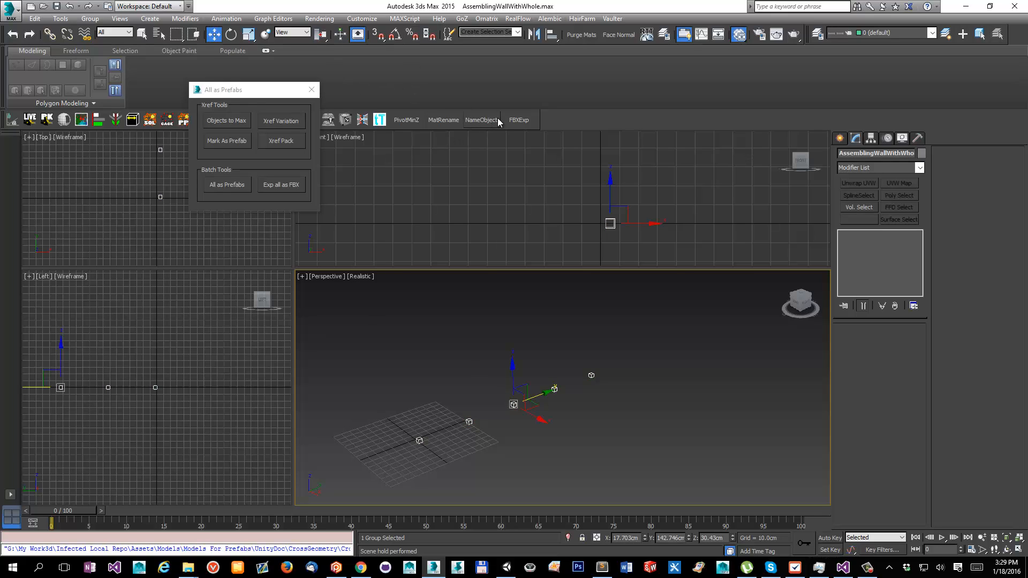
pyautogui.click(519, 120)
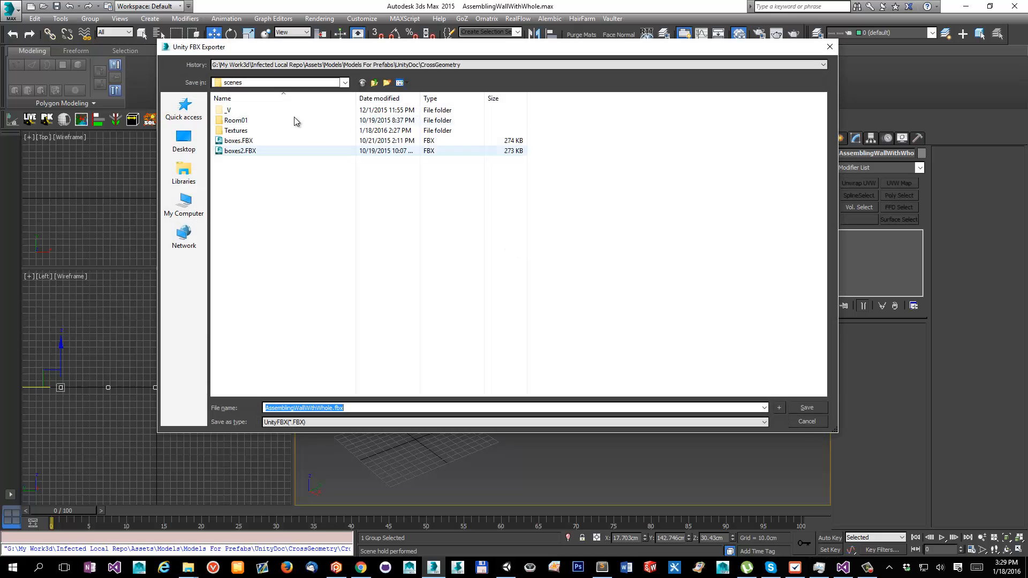
pyautogui.click(420, 65)
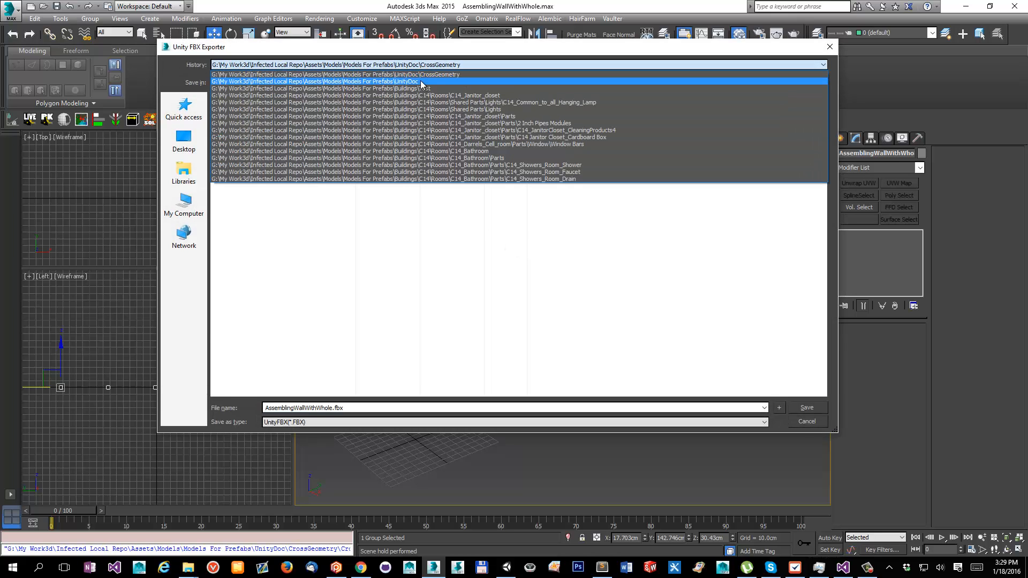
pyautogui.click(434, 71)
pyautogui.click(375, 83)
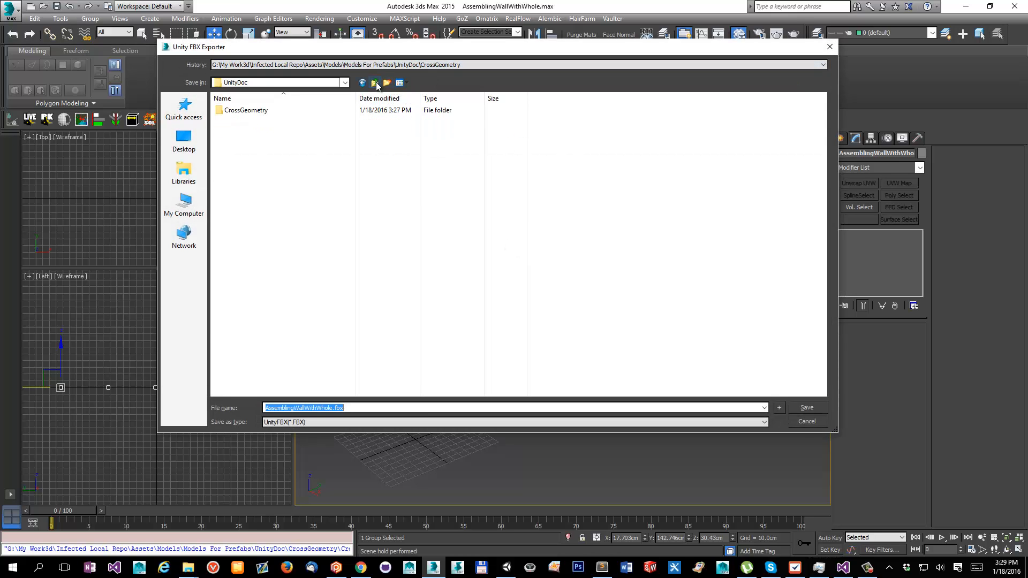
pyautogui.click(806, 407)
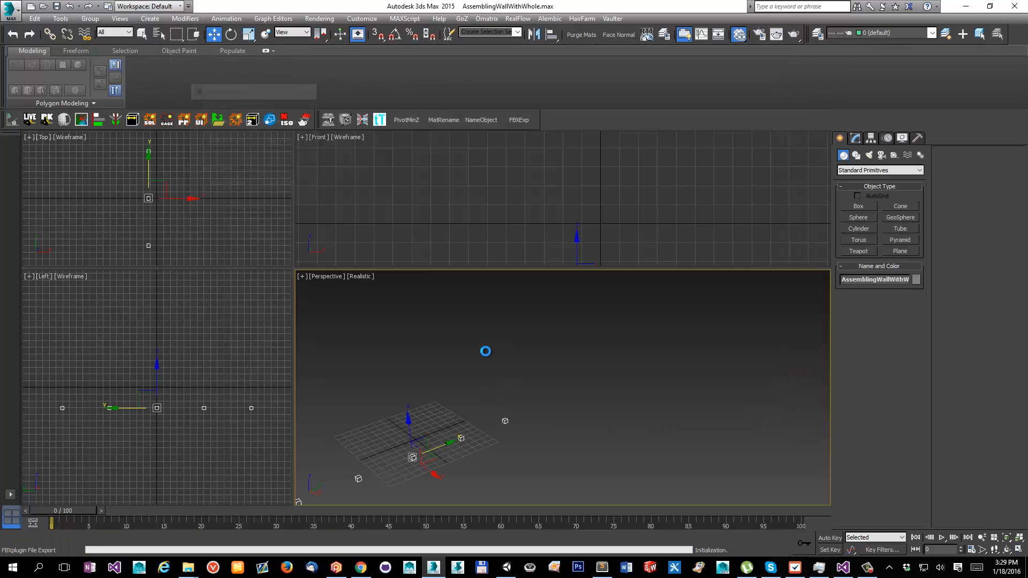
# Step: Switch to Unity for the model import, and browse the Vault scenes directory's Textures folder in File Explorer
pyautogui.click(506, 568)
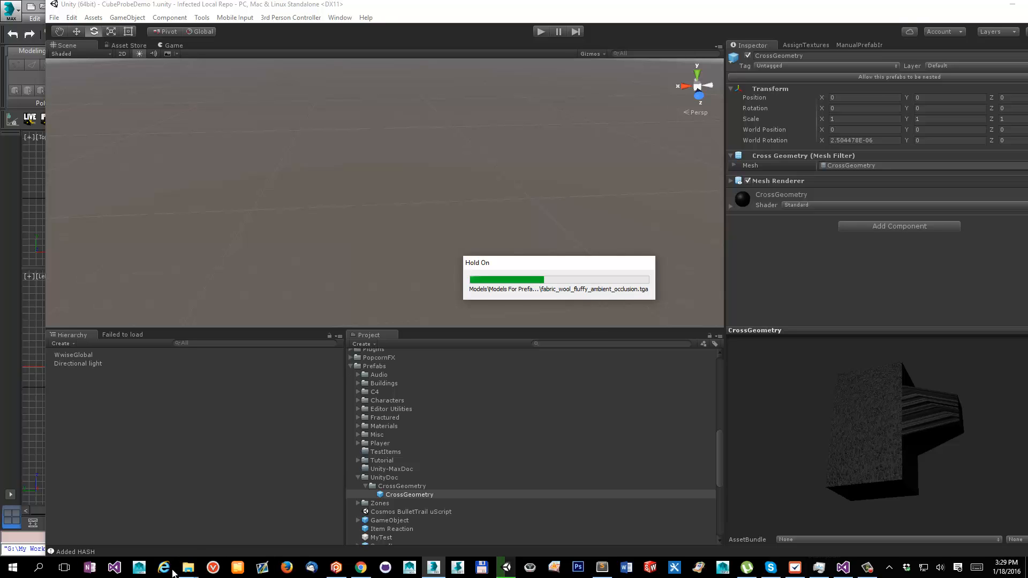
pyautogui.moveTo(188, 567)
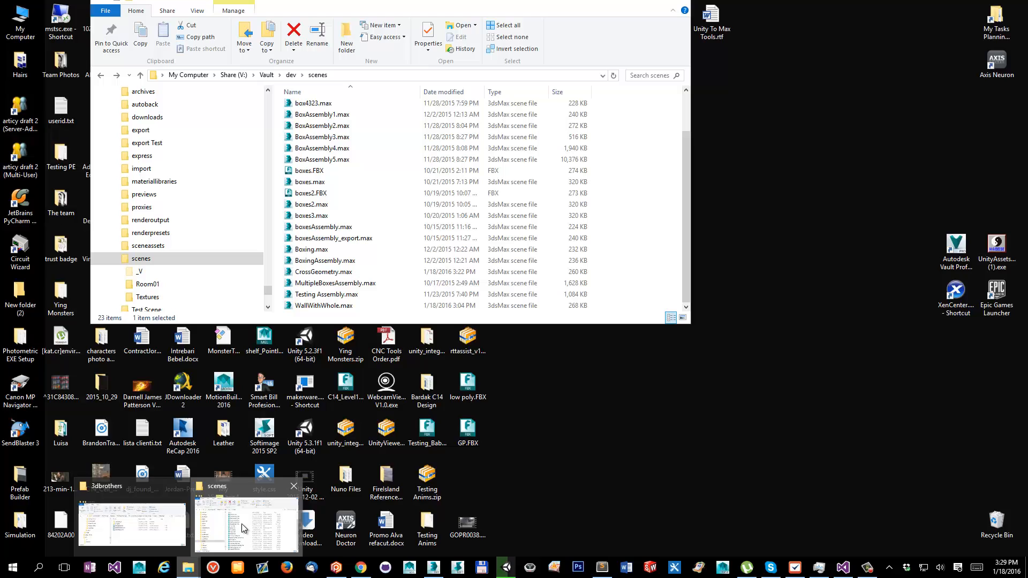
pyautogui.click(217, 528)
pyautogui.scroll(2, 402, 183)
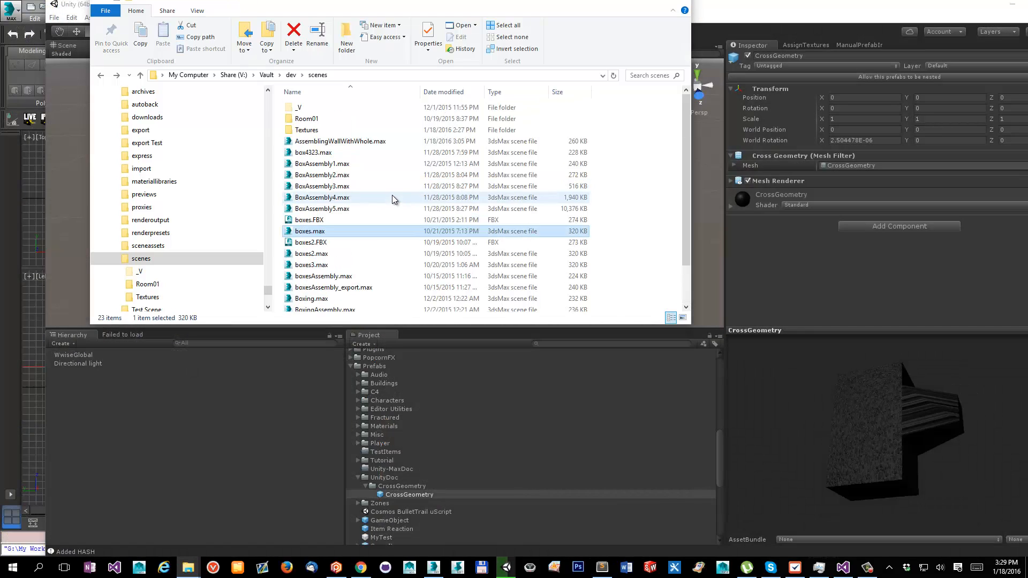
pyautogui.click(320, 131)
pyautogui.scroll(-2, 413, 287)
pyautogui.scroll(2, 424, 275)
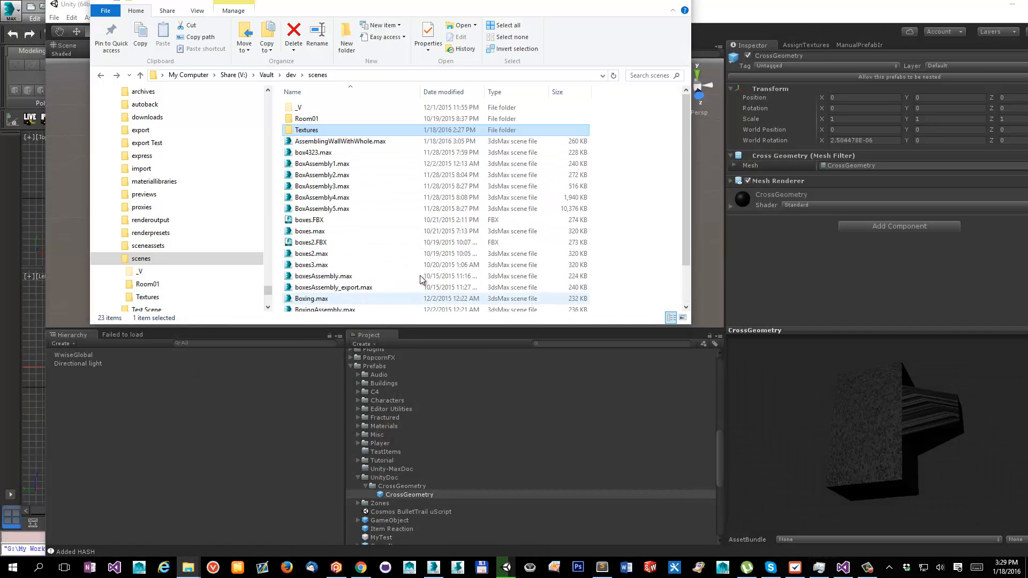
pyautogui.scroll(-2, 370, 279)
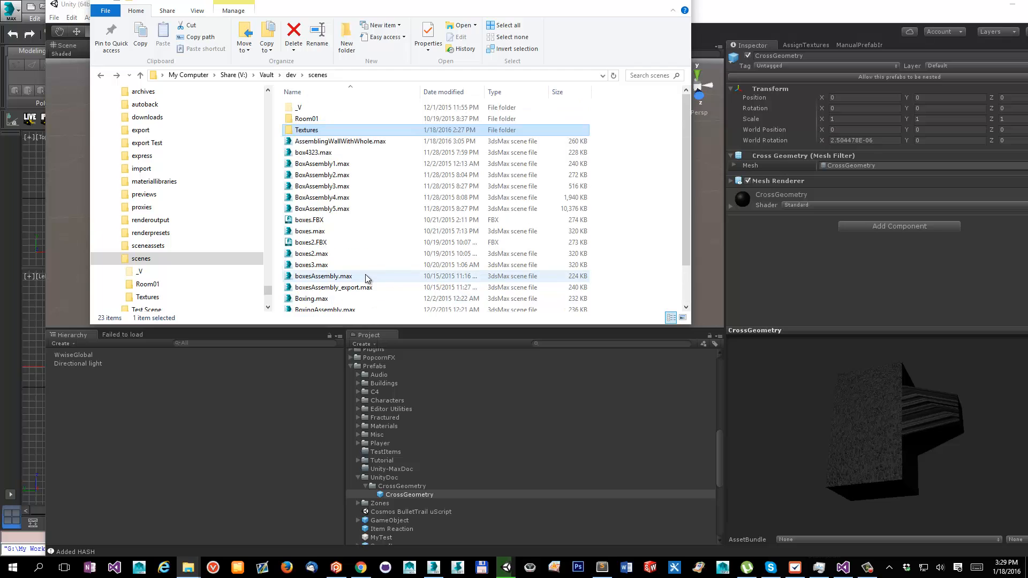
pyautogui.scroll(2, 369, 278)
pyautogui.doubleClick(321, 130)
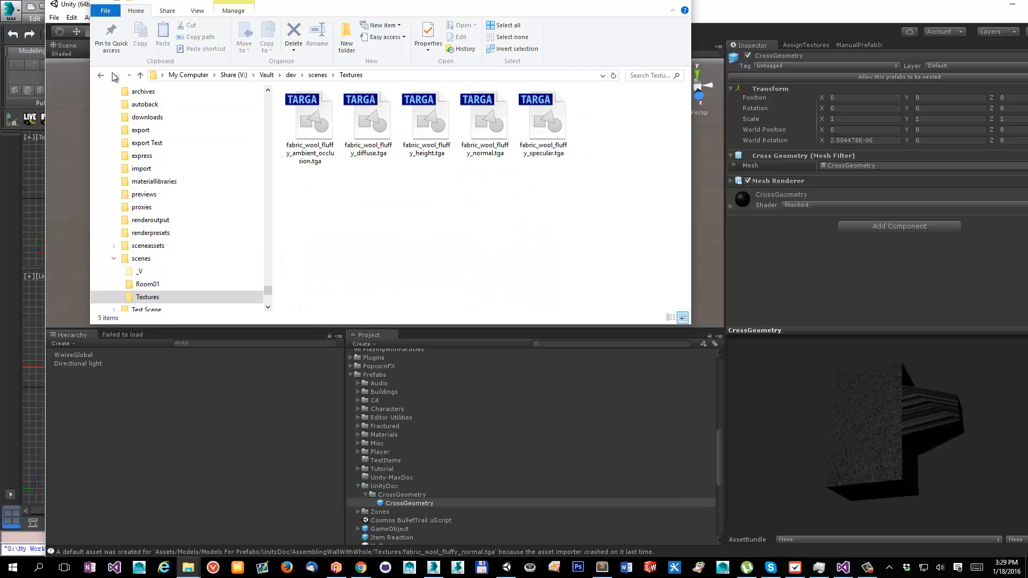
# Step: Browse from the Textures folder to the scenes folder of building C14 under Vault 3DObjects
pyautogui.click(100, 75)
pyautogui.click(101, 75)
pyautogui.click(101, 75)
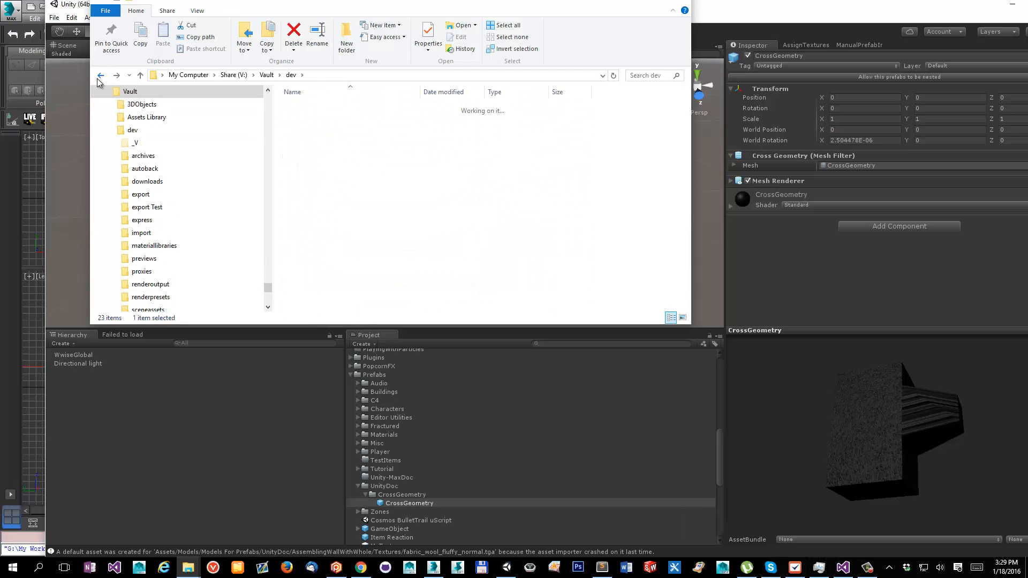
pyautogui.doubleClick(367, 107)
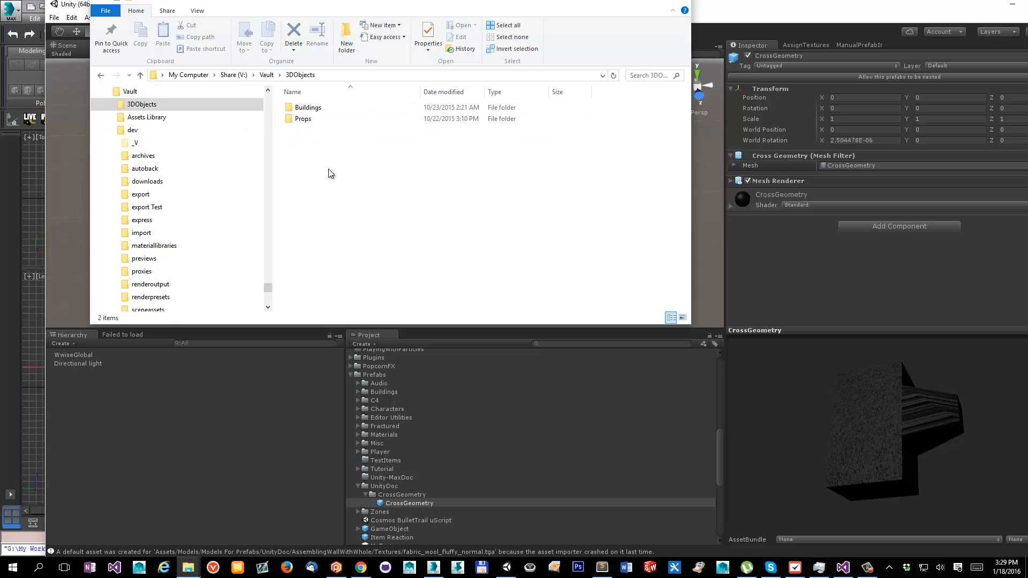
pyautogui.doubleClick(333, 108)
pyautogui.doubleClick(301, 118)
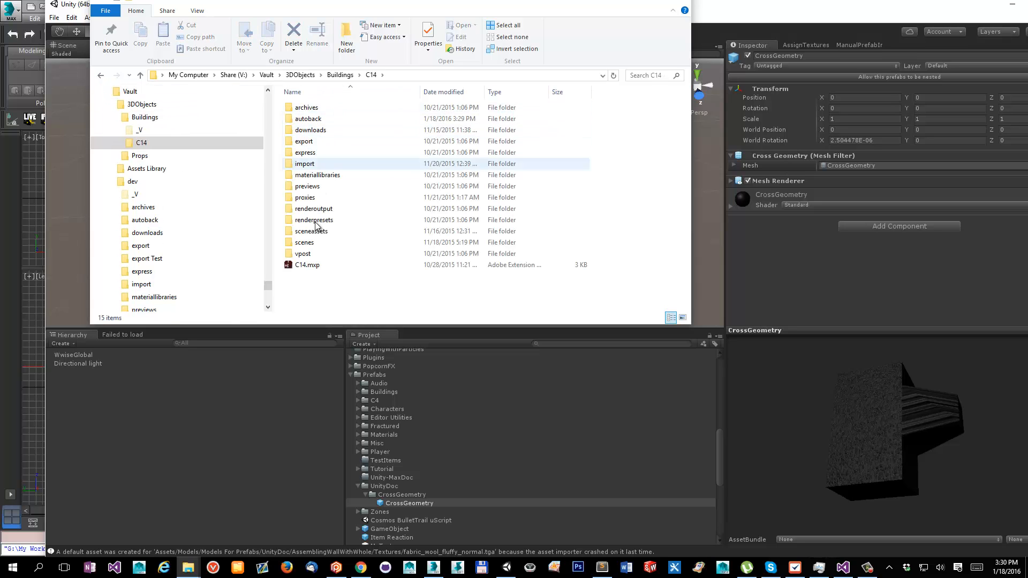
pyautogui.doubleClick(305, 242)
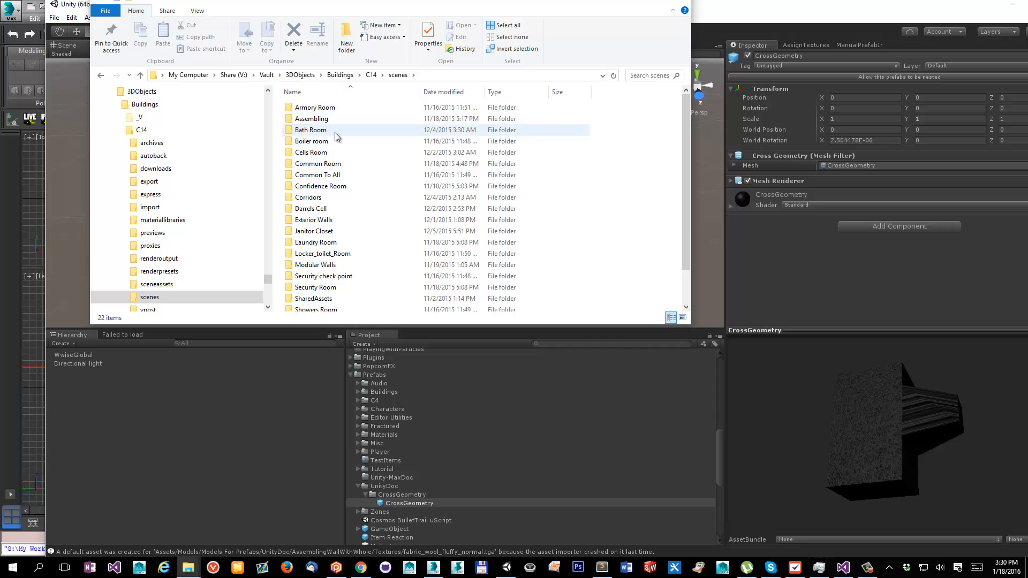
# Step: Examine the Armory Room's Objects folder, including the Rifle's max file and its Textures subfolder
pyautogui.click(311, 110)
pyautogui.doubleClick(309, 109)
pyautogui.doubleClick(305, 107)
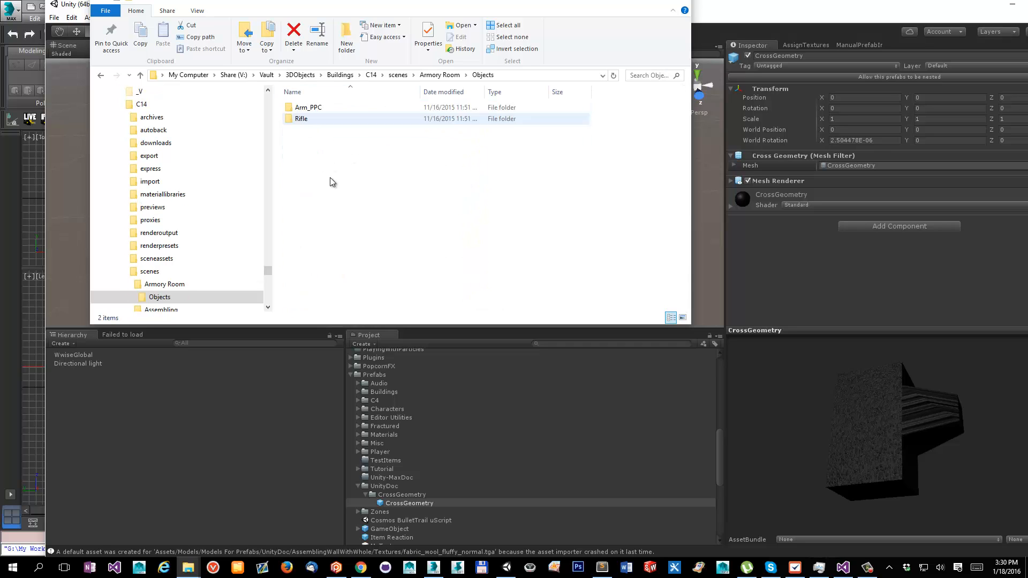
pyautogui.doubleClick(301, 119)
pyautogui.click(347, 130)
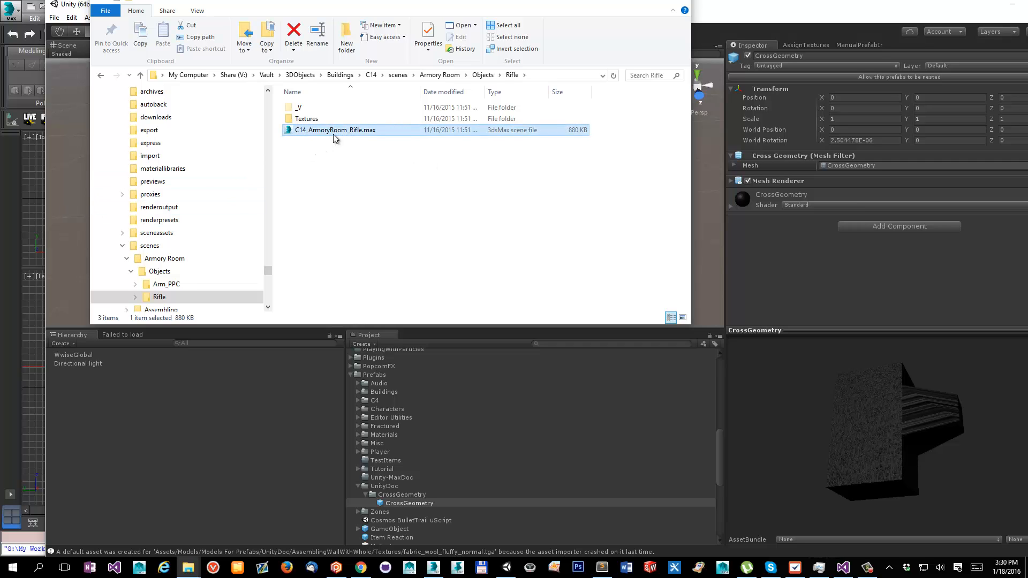
pyautogui.doubleClick(306, 119)
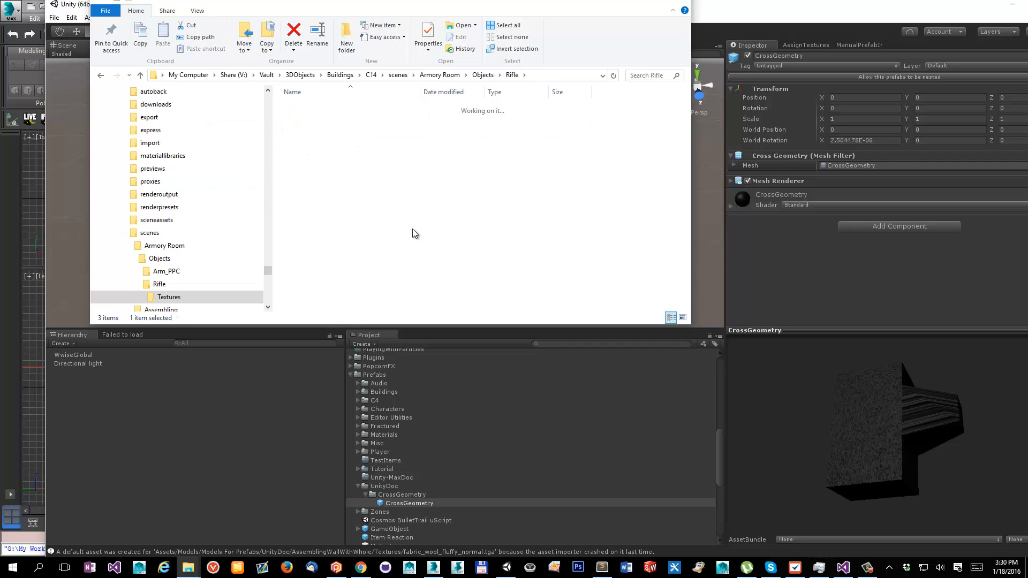
# Step: Go back up to the Armory Room folder and return to Unity
pyautogui.click(510, 76)
pyautogui.click(486, 77)
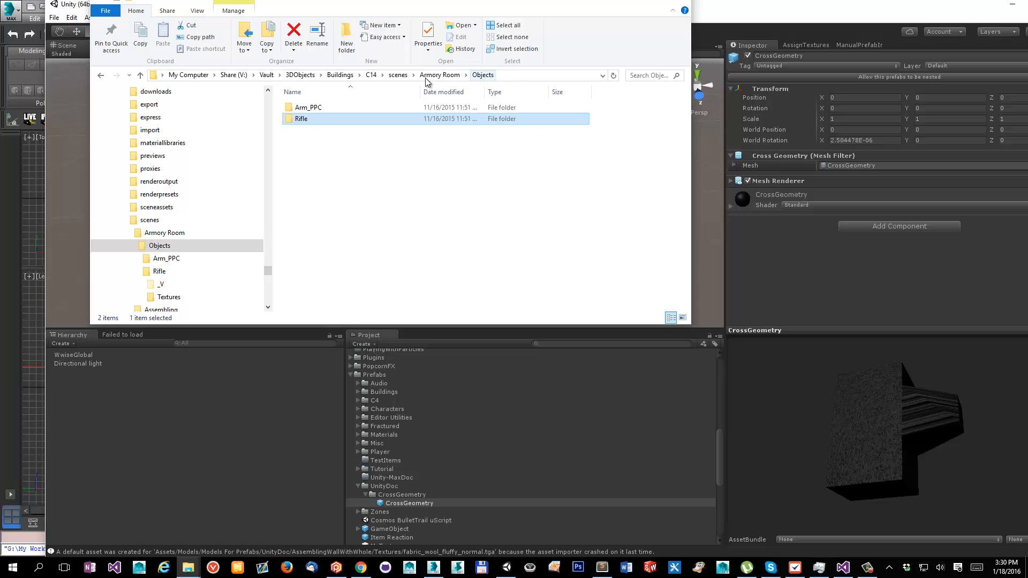
pyautogui.click(442, 75)
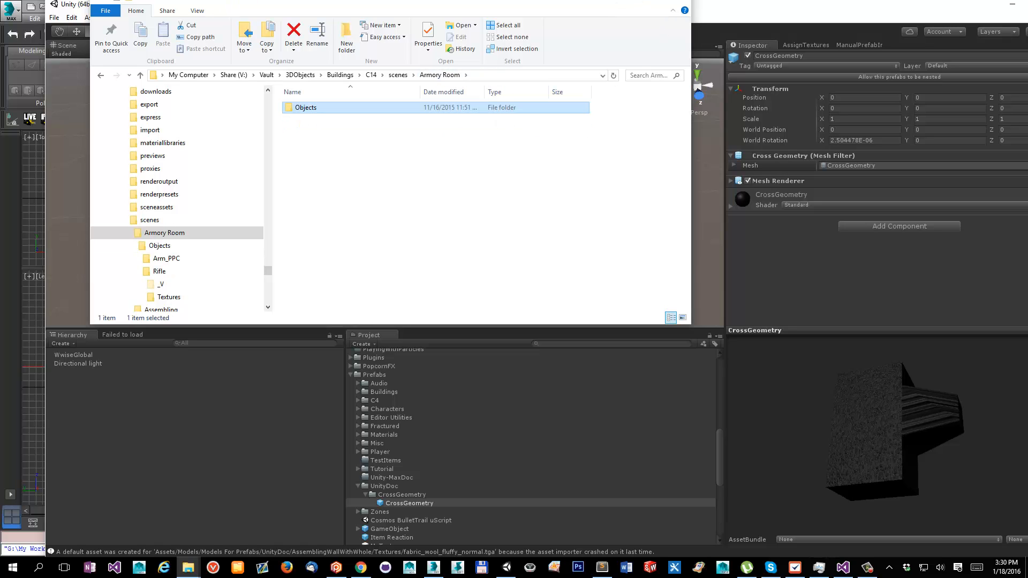
pyautogui.moveTo(573, 2); pyautogui.dragTo(578, 45)
pyautogui.click(633, 41)
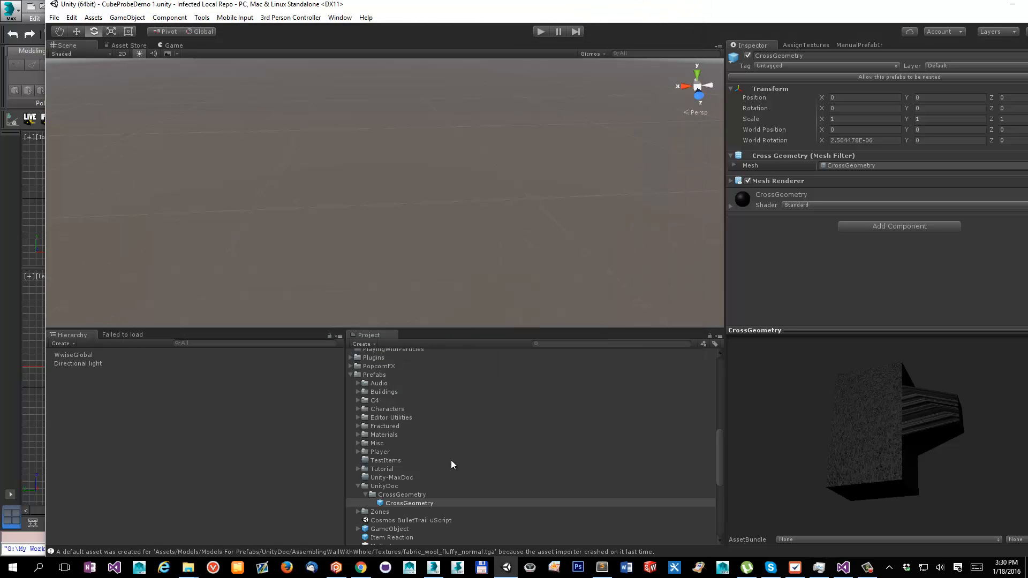
# Step: Select the AssemblingWallWithWhole model under Models For Prefabs/UnityDoc and run the Manual Import of managed models
pyautogui.scroll(-3, 428, 479)
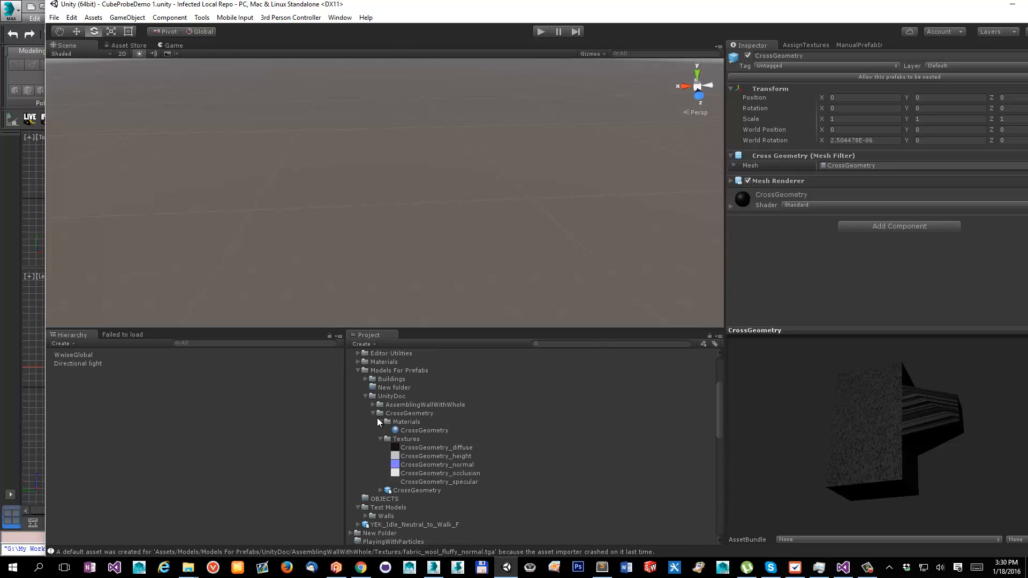
pyautogui.click(373, 415)
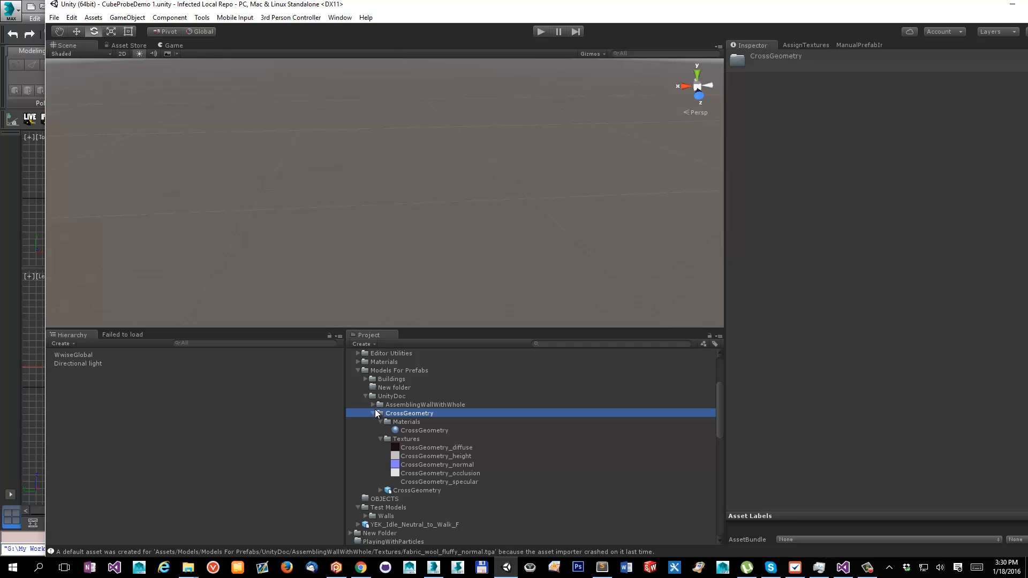
pyautogui.click(374, 414)
pyautogui.click(374, 405)
pyautogui.click(387, 430)
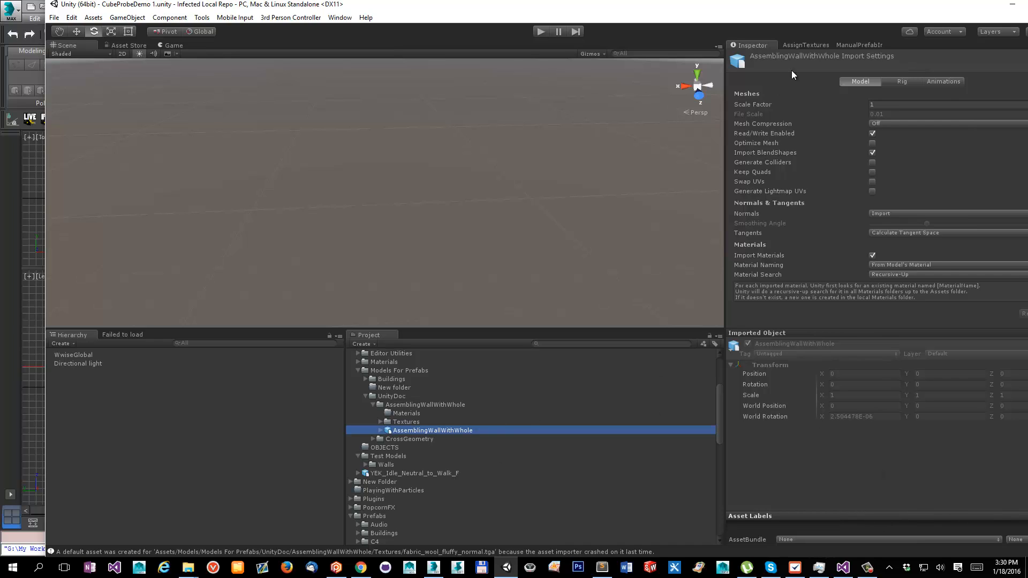
pyautogui.click(861, 46)
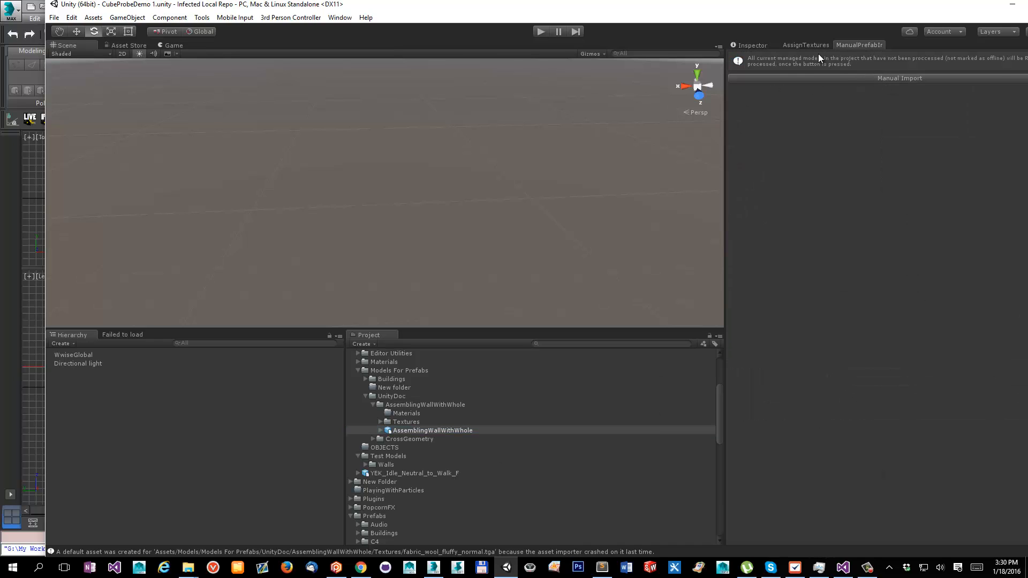
pyautogui.click(848, 80)
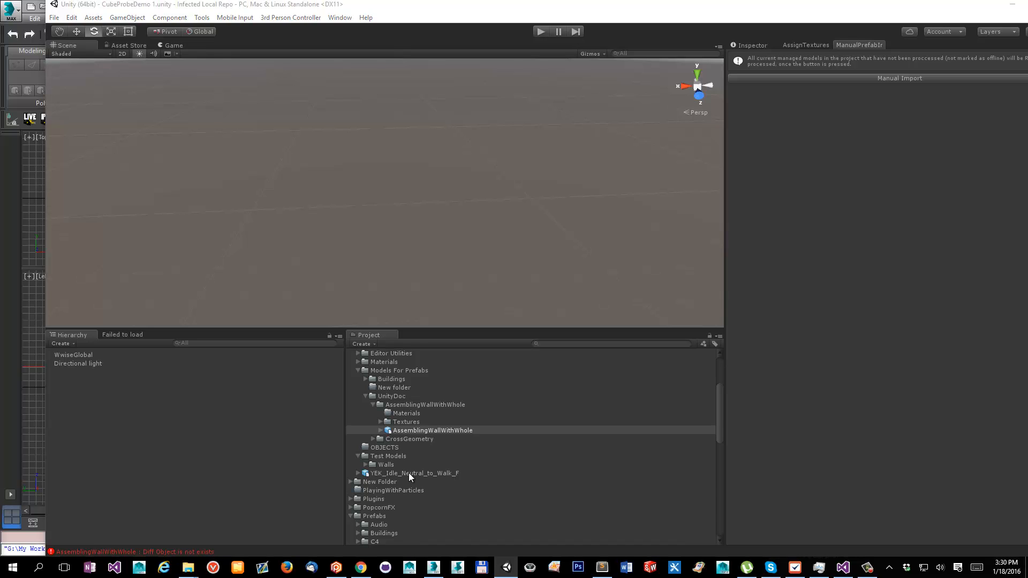
# Step: Find the AssemblingWallWithWhole prefab in the Prefabs/UnityDoc folder and inspect its properties and preview
pyautogui.scroll(-10, 439, 463)
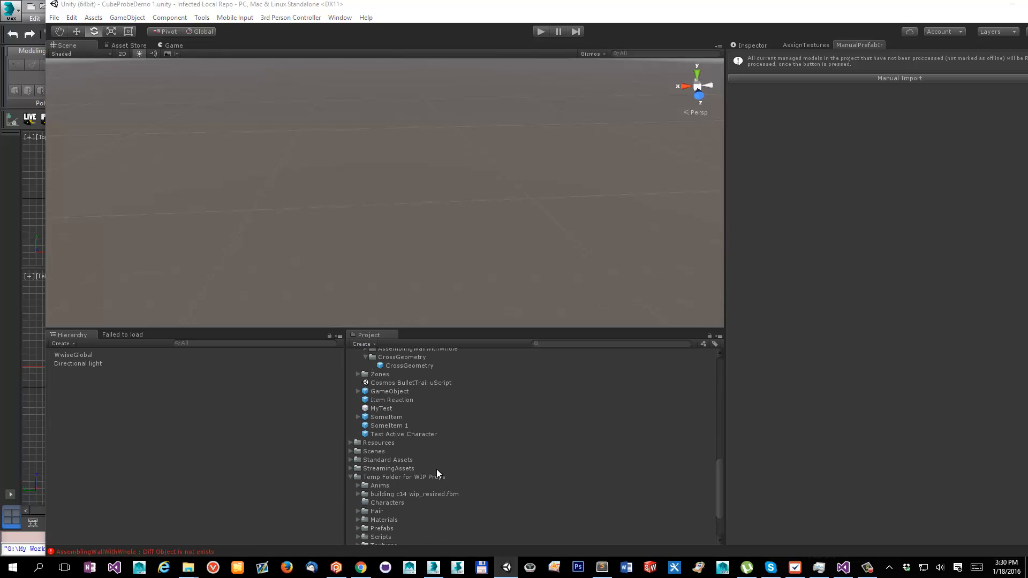
pyautogui.scroll(5, 437, 471)
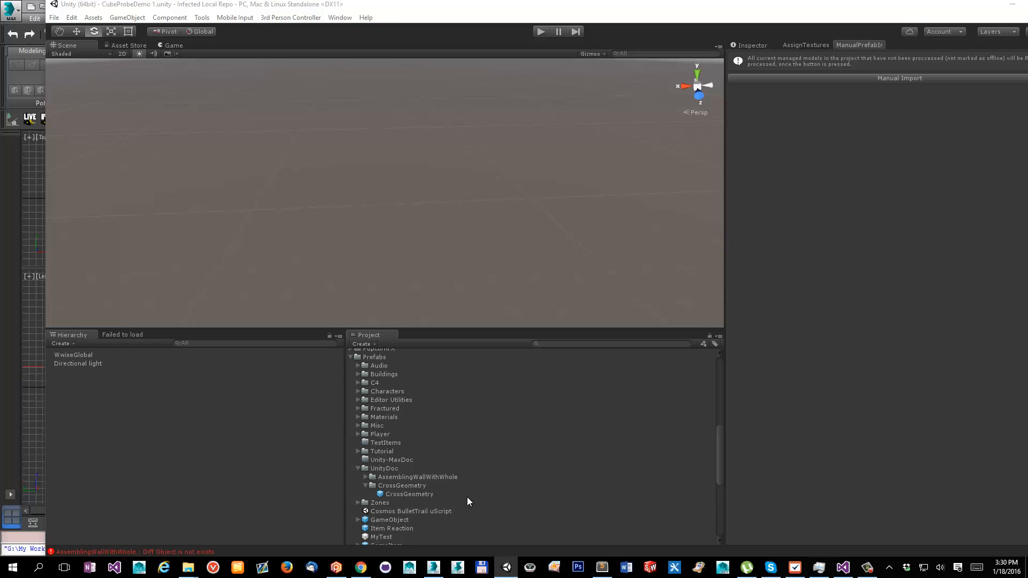
pyautogui.scroll(-2, 374, 479)
pyautogui.click(365, 445)
pyautogui.click(391, 455)
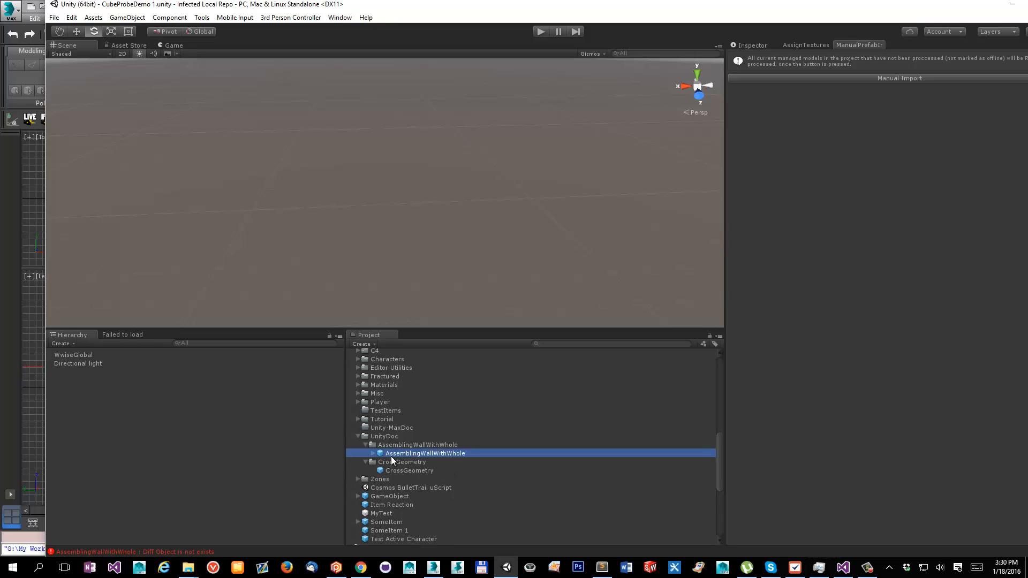
pyautogui.click(764, 45)
pyautogui.moveTo(904, 431); pyautogui.dragTo(697, 418)
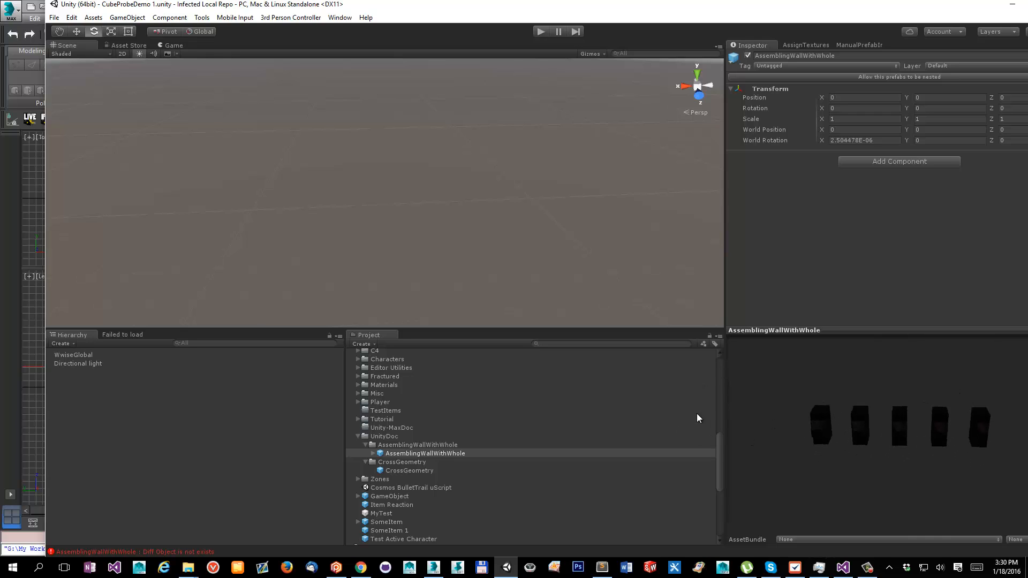
# Step: Add the AssemblingWallWithWhole prefab to the scene hierarchy, frame it in the Scene view, and inspect it from several angles
pyautogui.scroll(-3, 444, 454)
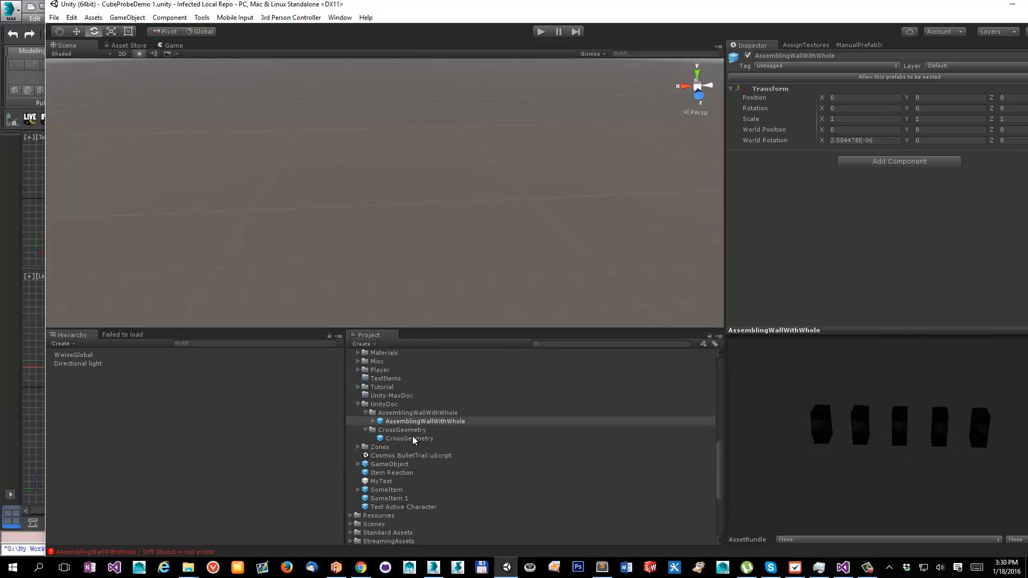
pyautogui.moveTo(396, 425); pyautogui.dragTo(134, 374)
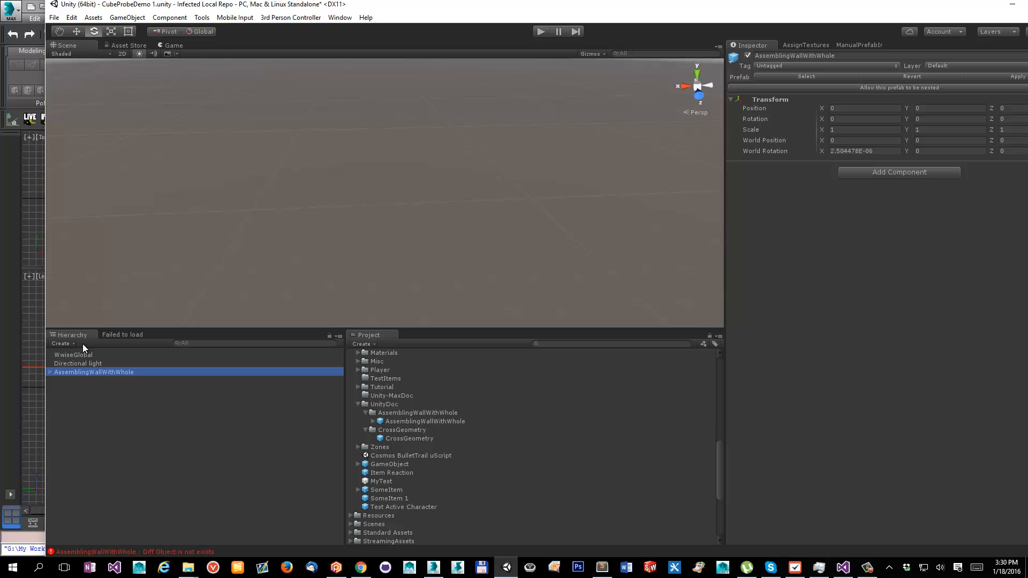
pyautogui.doubleClick(83, 374)
pyautogui.keyDown('alt'); pyautogui.moveTo(381, 223); pyautogui.dragTo(151, 234); pyautogui.keyUp('alt')
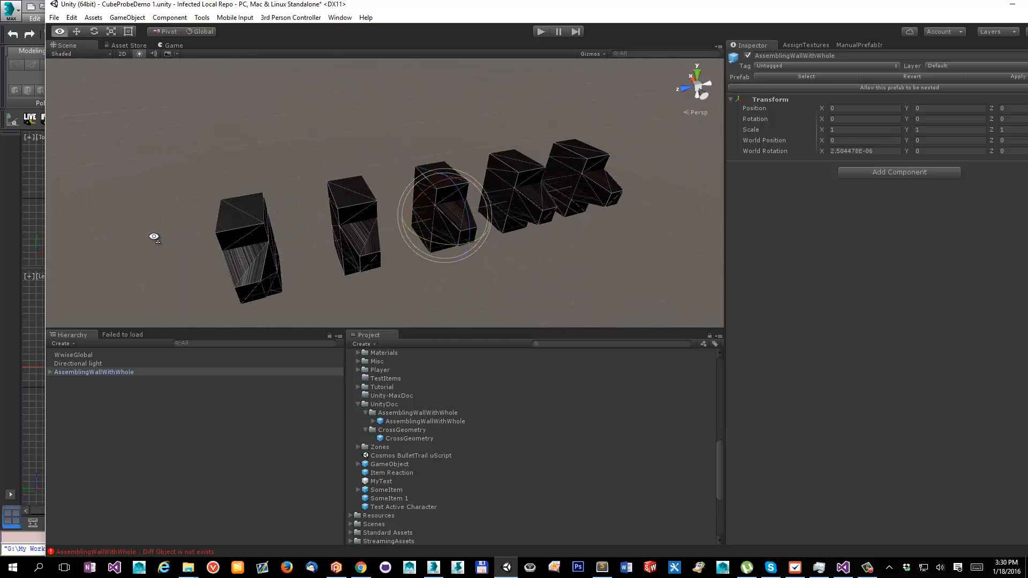
pyautogui.click(297, 144)
pyautogui.keyDown('alt'); pyautogui.moveTo(349, 167); pyautogui.dragTo(315, 162); pyautogui.keyUp('alt')
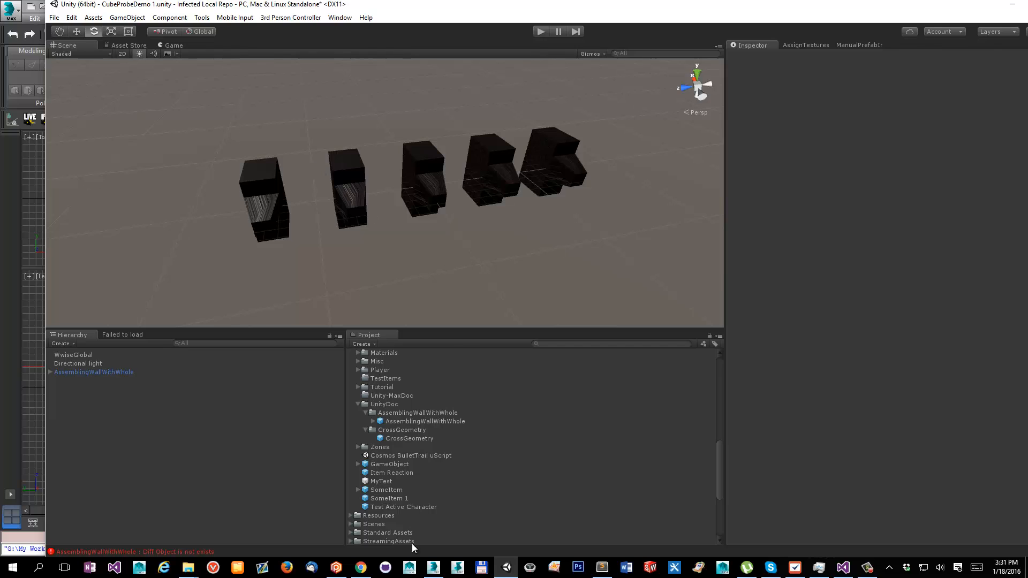
# Step: Switch to 3ds Max and revert the AssemblingWallWithWhole group from its packed state to the open group of CrossGeometry objects
pyautogui.click(433, 568)
pyautogui.keyDown('alt'); pyautogui.moveTo(536, 384); pyautogui.dragTo(536, 393, button='middle'); pyautogui.keyUp('alt')
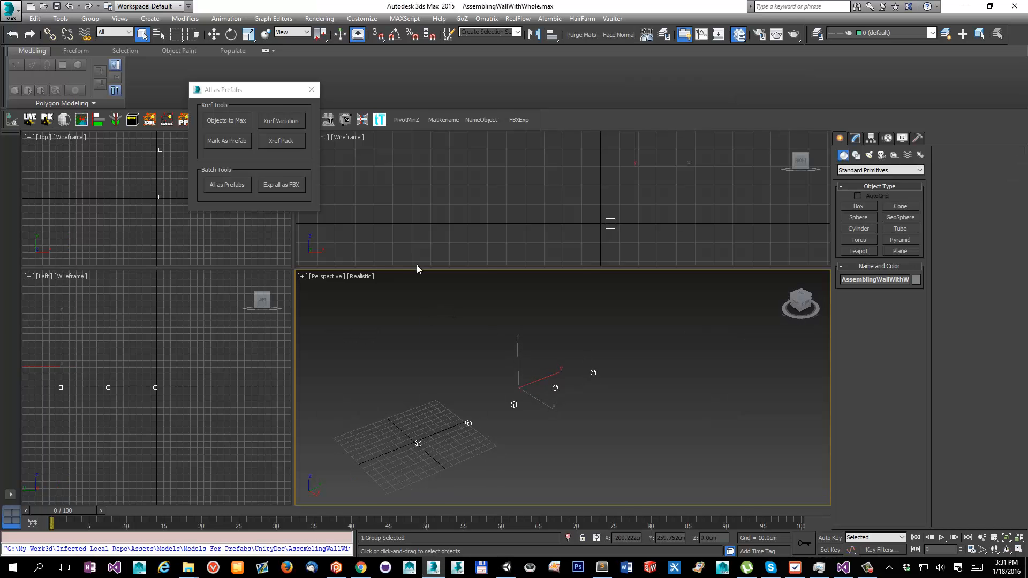
pyautogui.click(9, 11)
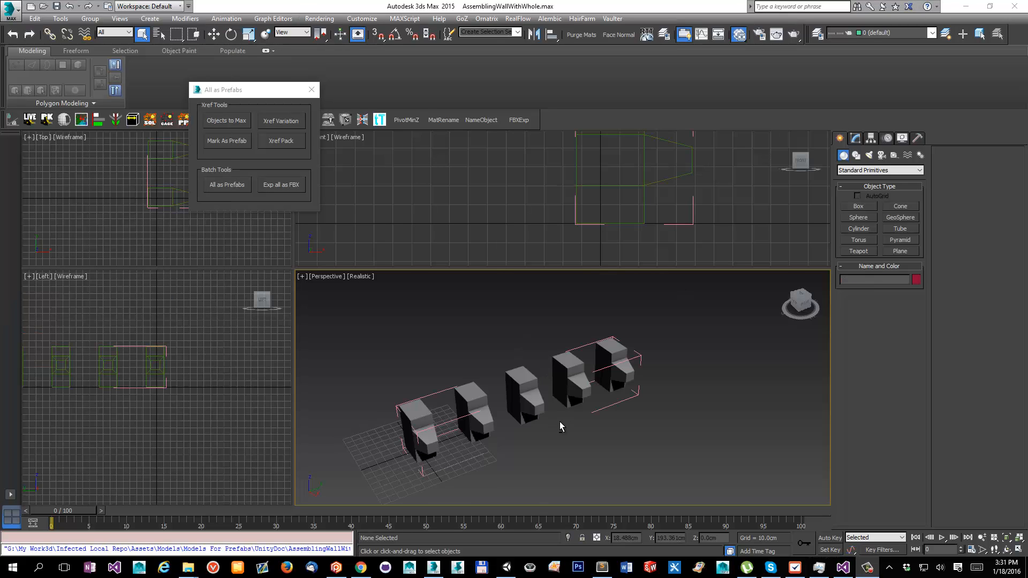
# Step: Move the middle CrossGeometry object out of the row along X to about -167 cm
pyautogui.keyDown('alt'); pyautogui.moveTo(560, 424); pyautogui.dragTo(524, 431, button='middle'); pyautogui.keyUp('alt')
pyautogui.click(524, 429)
pyautogui.press('w')
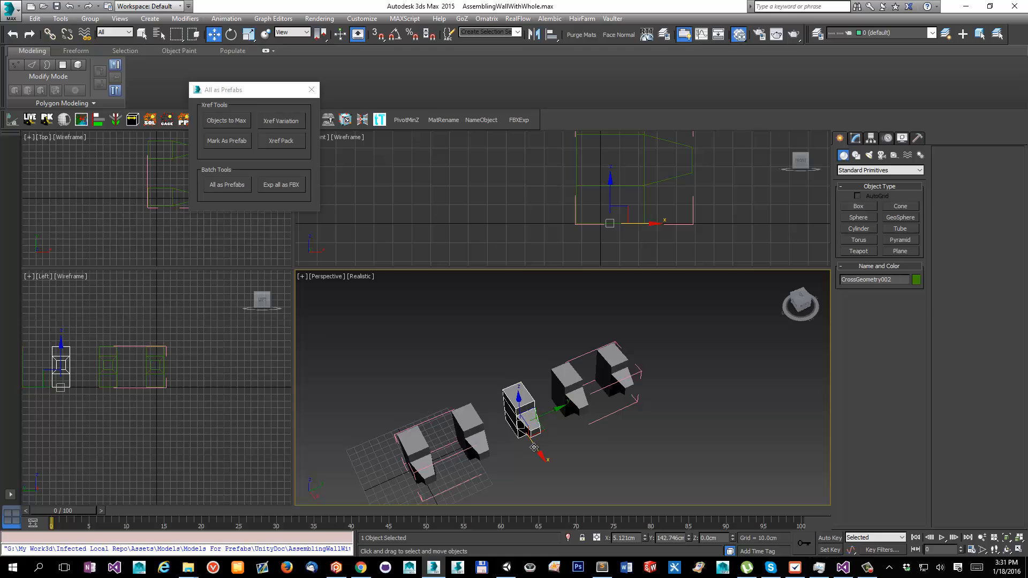
pyautogui.moveTo(538, 445); pyautogui.dragTo(499, 448)
pyautogui.keyDown('alt'); pyautogui.moveTo(499, 449); pyautogui.dragTo(514, 420, button='middle'); pyautogui.keyUp('alt')
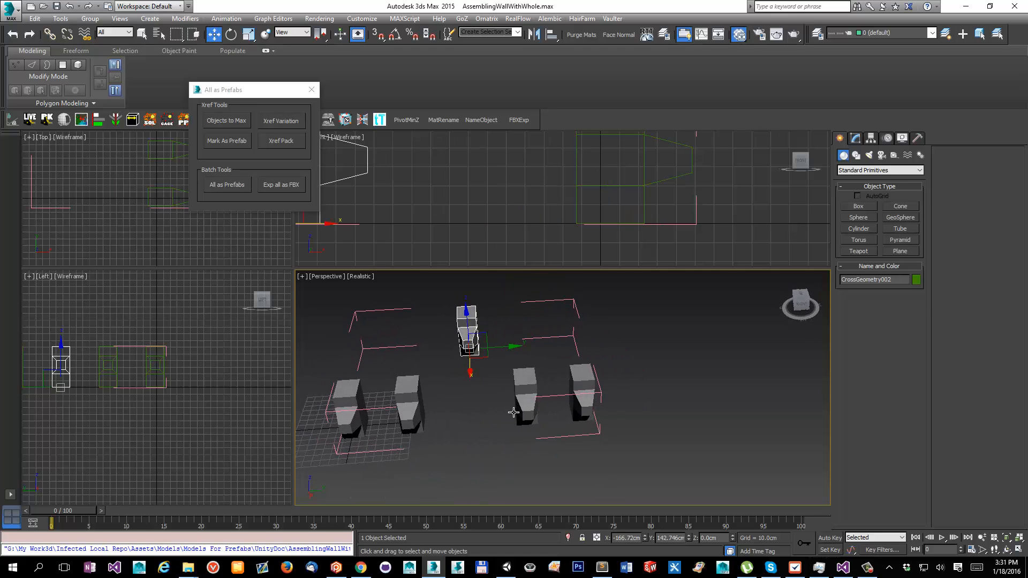
# Step: Move the CrossGeometry object at the far end of the row to about X -188 cm, Y 376 cm
pyautogui.click(525, 410)
pyautogui.click(583, 410)
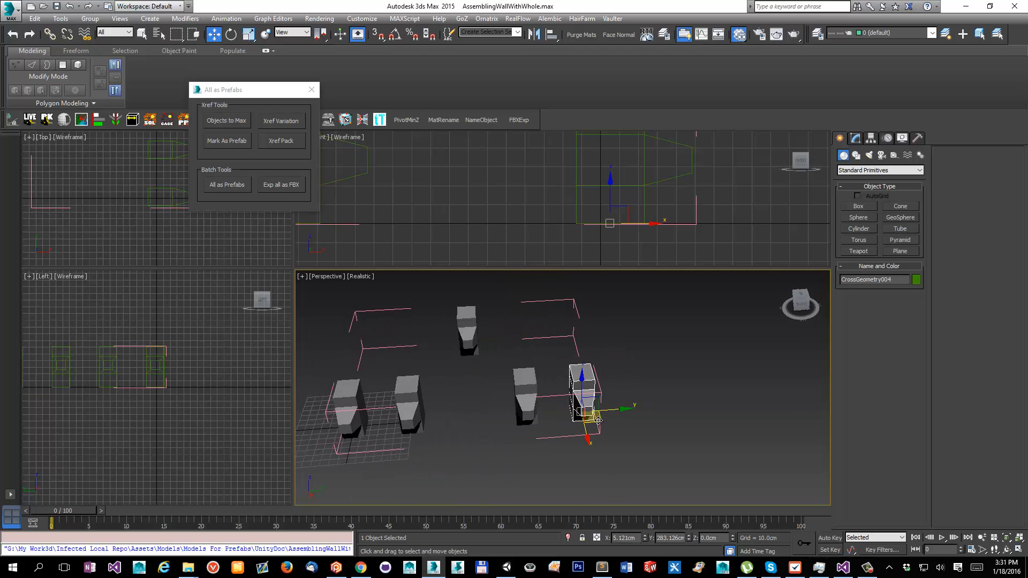
pyautogui.moveTo(592, 418); pyautogui.dragTo(621, 321)
pyautogui.keyDown('alt'); pyautogui.moveTo(586, 384); pyautogui.dragTo(674, 375, button='middle'); pyautogui.keyUp('alt')
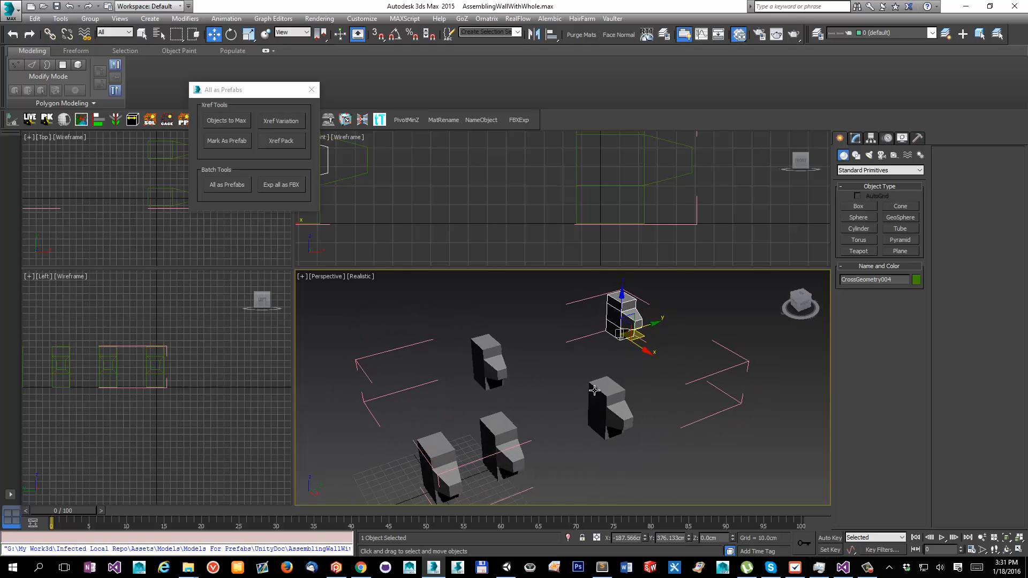
# Step: Select the AssemblingWallWithWhole group helper and run the FBX exporter on it
pyautogui.click(746, 342)
pyautogui.moveTo(671, 467); pyautogui.dragTo(671, 466)
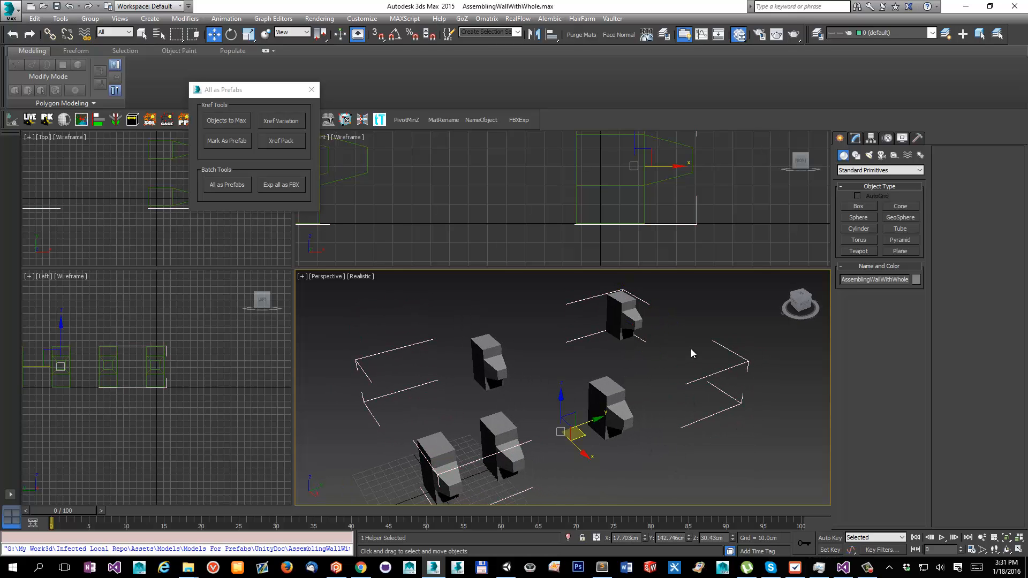
pyautogui.click(520, 121)
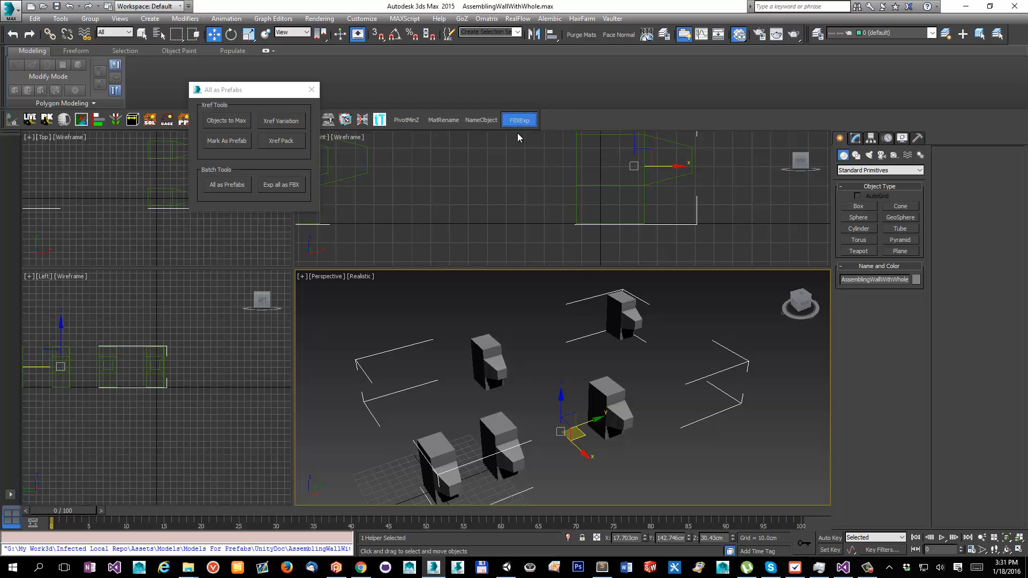
pyautogui.click(520, 327)
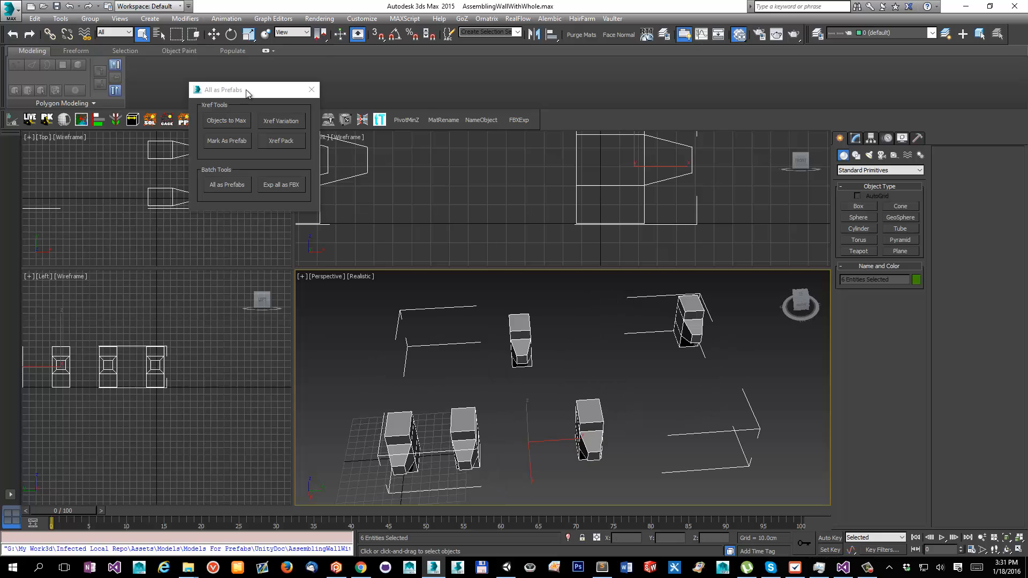
# Step: Move the All as Prefabs window out of the way and examine the rearranged CrossGeometry objects in the perspective view
pyautogui.moveTo(245, 89); pyautogui.dragTo(196, 35)
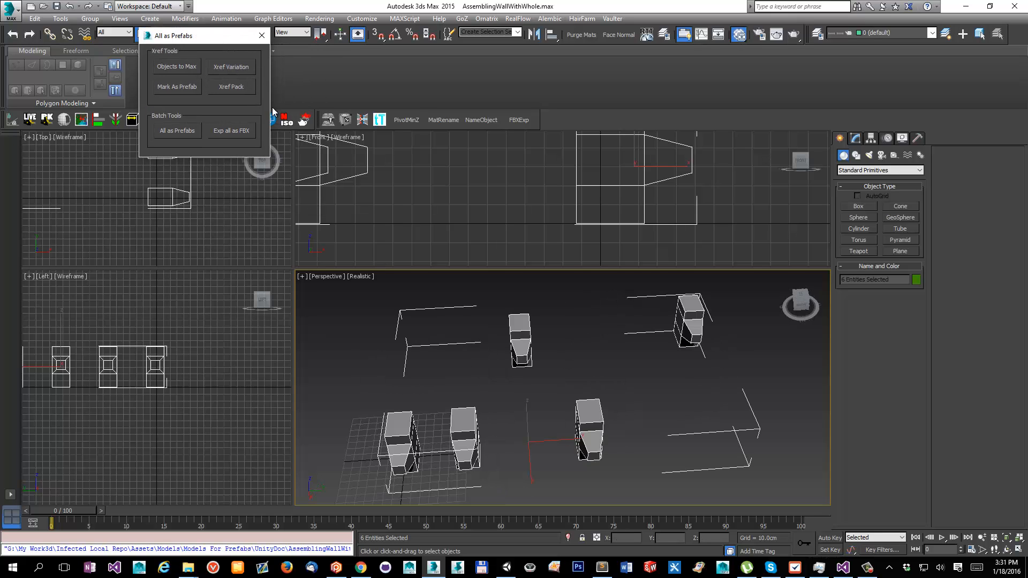
pyautogui.keyDown('alt'); pyautogui.moveTo(640, 416); pyautogui.dragTo(589, 411, button='middle'); pyautogui.keyUp('alt')
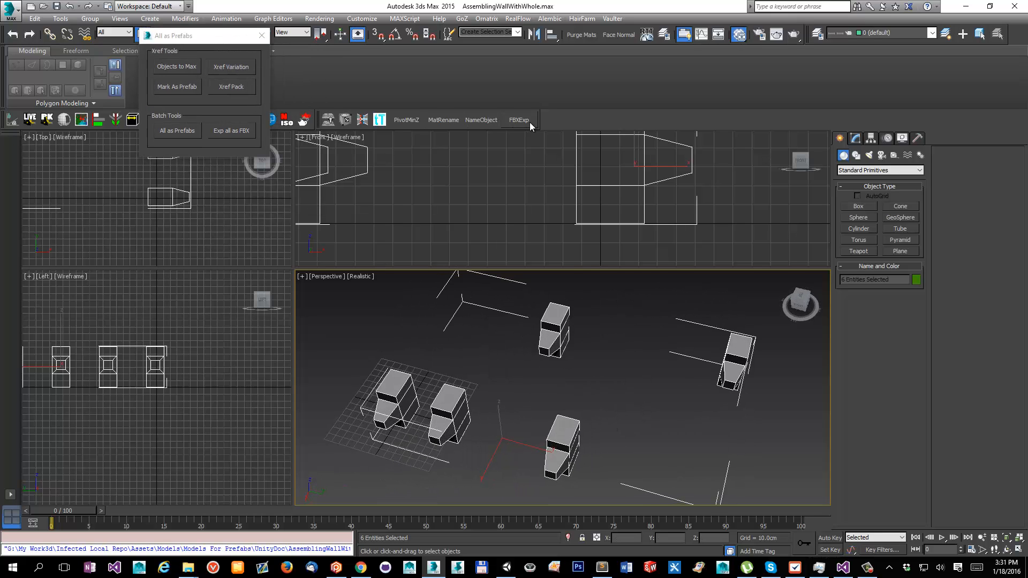
pyautogui.keyDown('alt'); pyautogui.moveTo(624, 343); pyautogui.dragTo(639, 332, button='middle'); pyautogui.keyUp('alt')
pyautogui.moveTo(541, 364); pyautogui.dragTo(604, 387, button='middle')
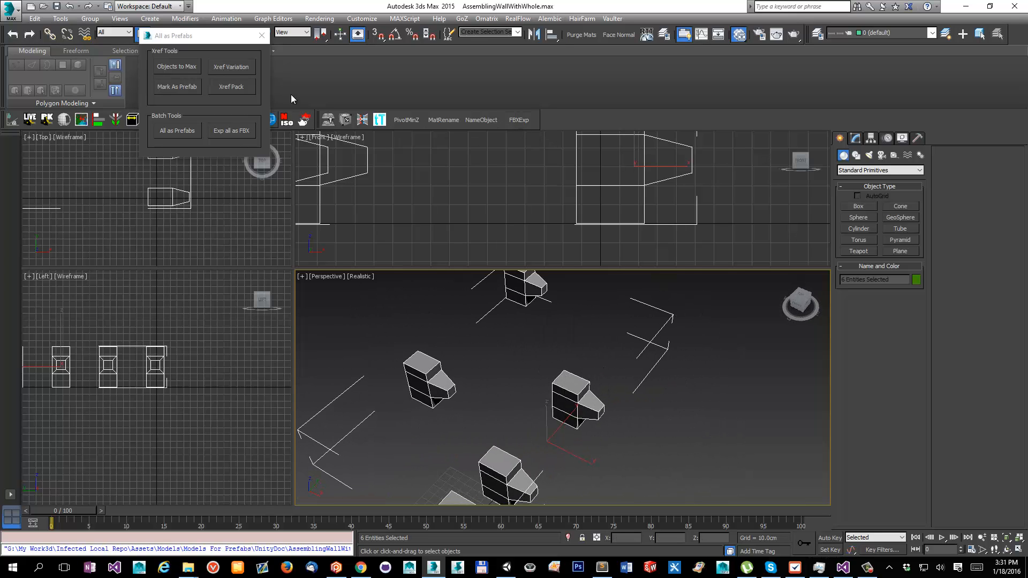
# Step: Switch to Unity and run the manual prefab import on the re-exported model
pyautogui.keyDown('alt'); pyautogui.moveTo(732, 440); pyautogui.dragTo(669, 455, button='middle'); pyautogui.keyUp('alt')
pyautogui.click(506, 568)
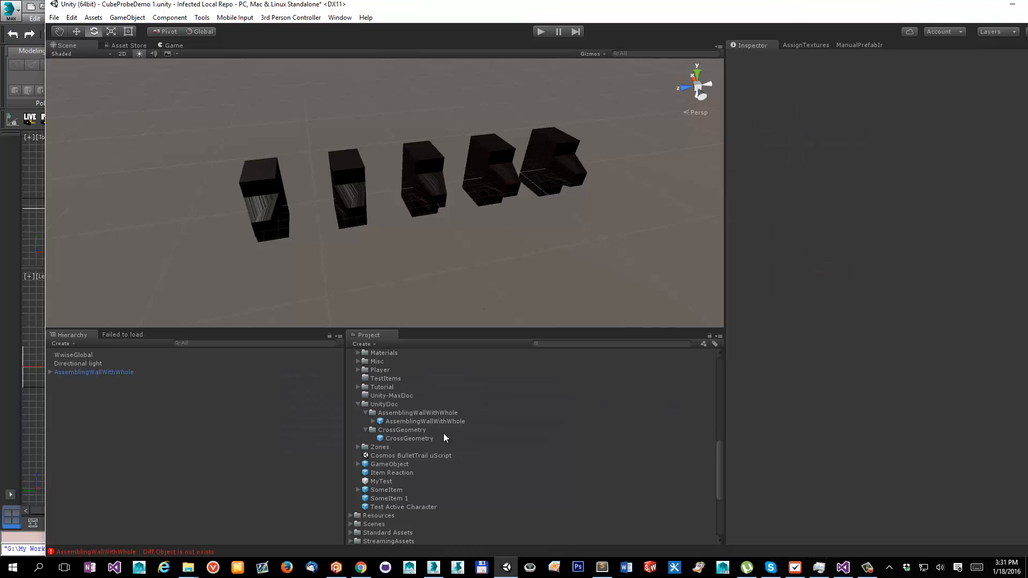
pyautogui.click(806, 45)
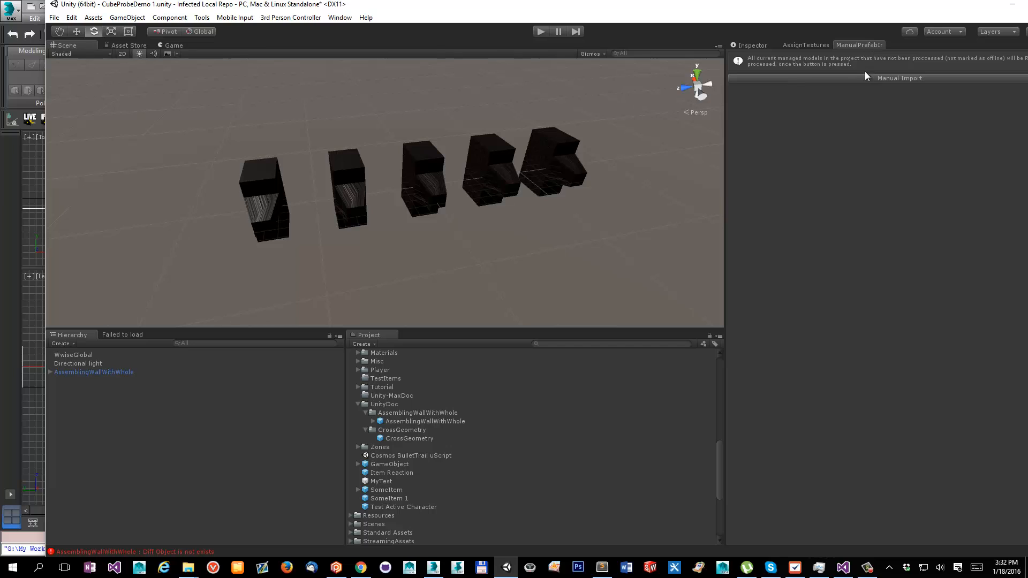
pyautogui.click(881, 79)
# Step: Open the AssemblingWallWithWhole prefab from the UnityDoc folder in the Inspector and examine its preview
pyautogui.scroll(-5, 413, 233)
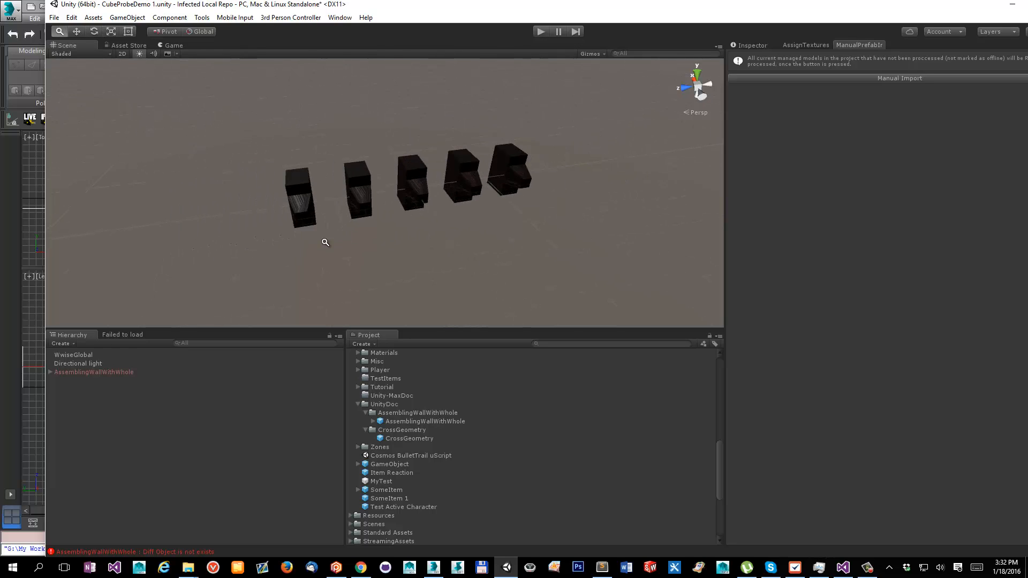
pyautogui.scroll(-5, 514, 406)
pyautogui.scroll(5, 402, 449)
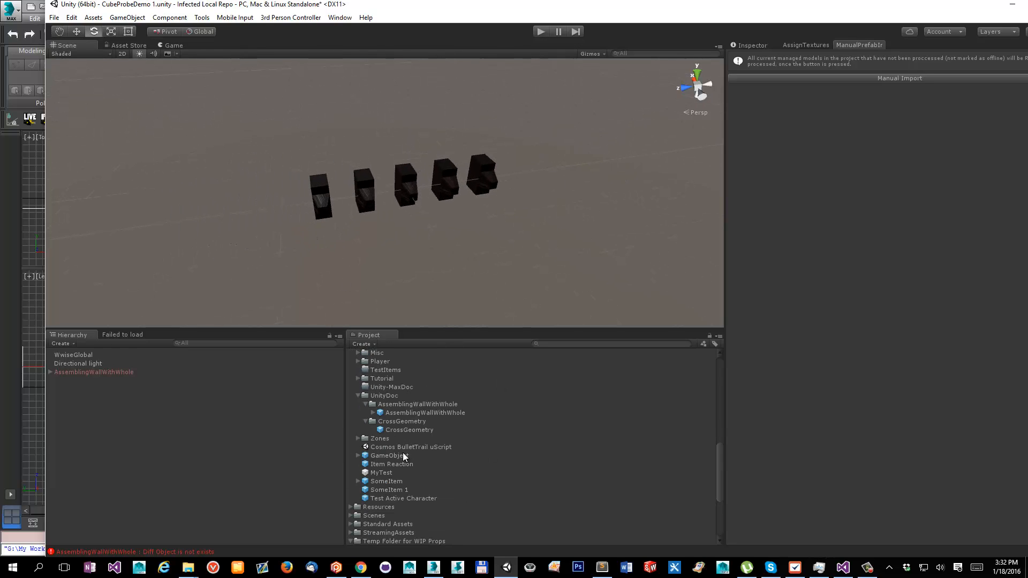
pyautogui.click(409, 430)
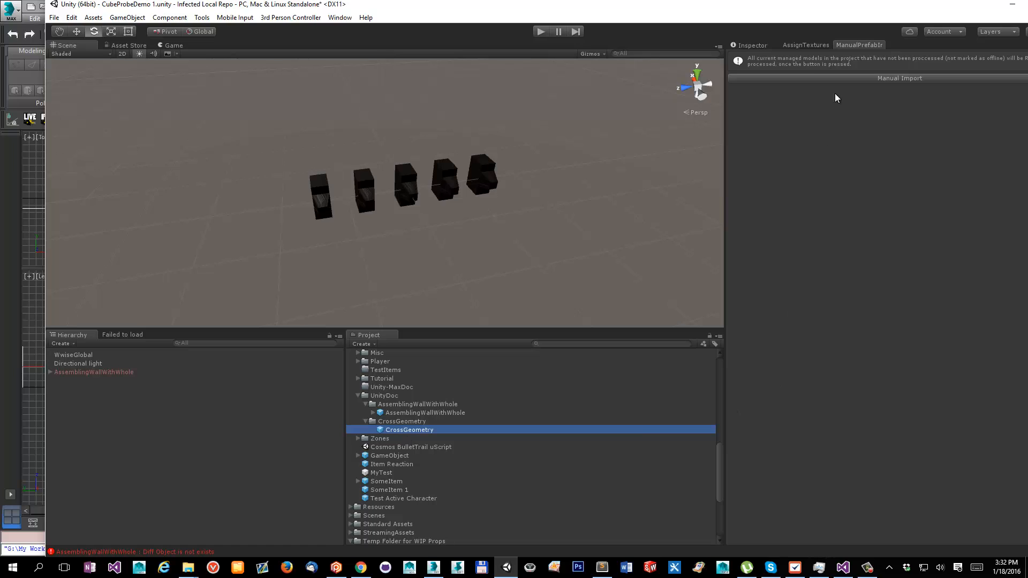
pyautogui.click(761, 45)
pyautogui.moveTo(917, 454); pyautogui.dragTo(794, 448)
pyautogui.click(431, 414)
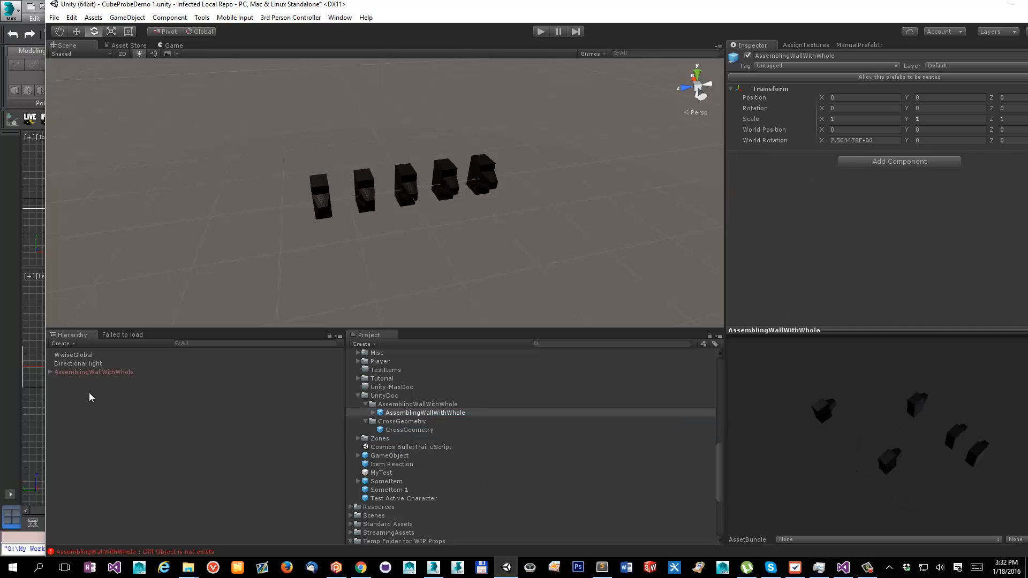
# Step: Replace the outdated AssemblingWallWithWhole instance in the scene with the newly imported prefab and inspect its arrangement
pyautogui.click(89, 372)
pyautogui.press('Delete')
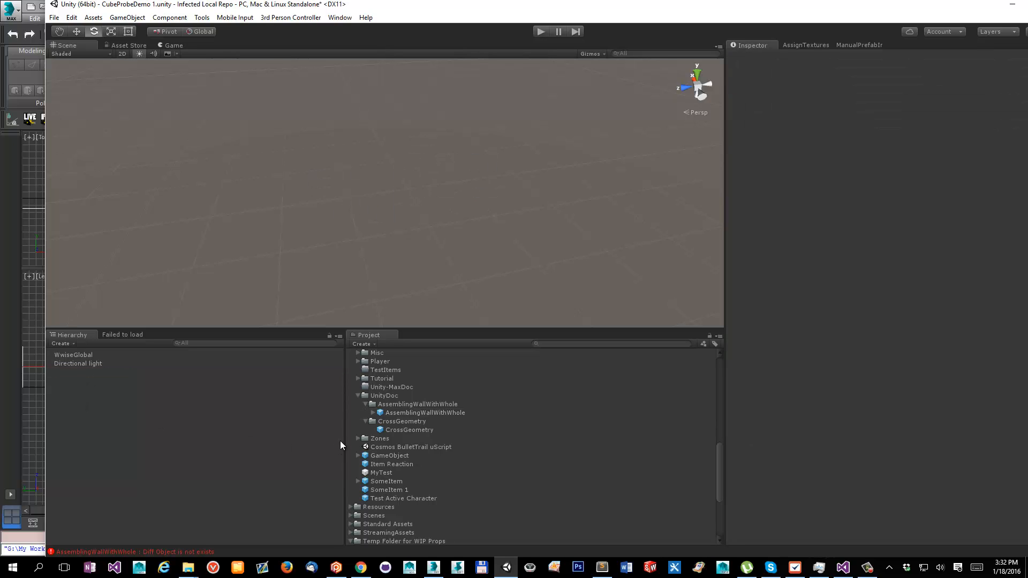
pyautogui.moveTo(425, 414); pyautogui.dragTo(81, 418)
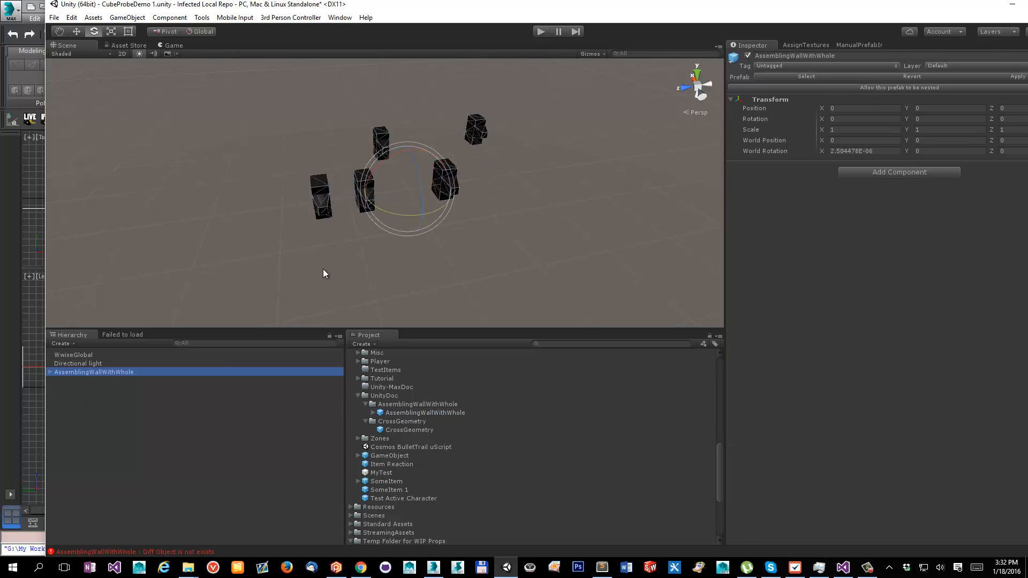
pyautogui.keyDown('alt'); pyautogui.moveTo(323, 273); pyautogui.dragTo(436, 225); pyautogui.keyUp('alt')
pyautogui.click(85, 372)
pyautogui.moveTo(448, 225)
pyautogui.mouseDown(button='right')
pyautogui.moveTo(441, 209)
pyautogui.moveTo(432, 216)
pyautogui.moveTo(455, 216)
pyautogui.mouseUp(button='right')
pyautogui.press('w')
pyautogui.press('e')
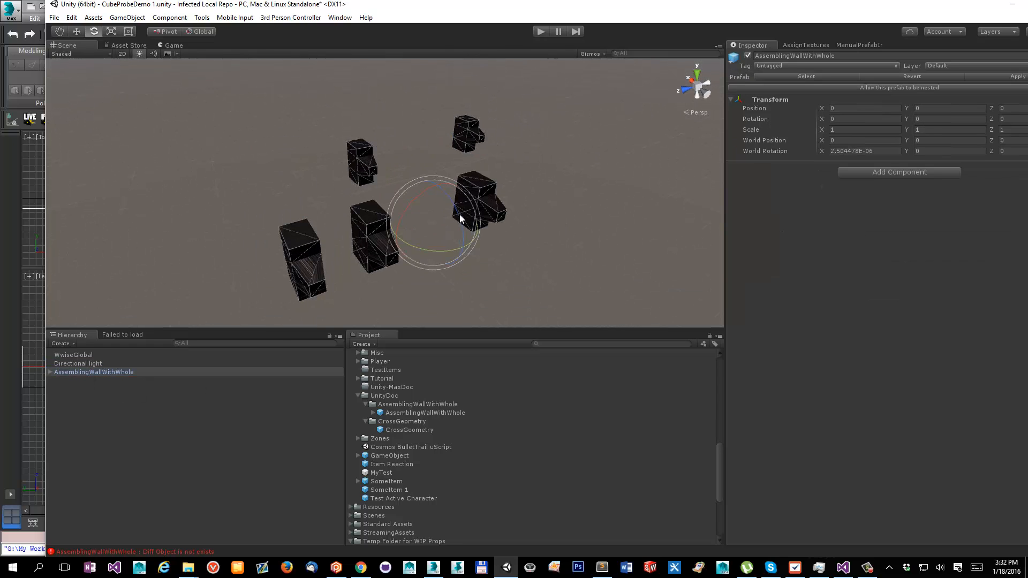
# Step: Switch to 3ds Max and move CrossGeometry002 to about X -59, Y 165 cm and CrossGeometry004 to about X -74, Y 293 cm
pyautogui.click(1013, 7)
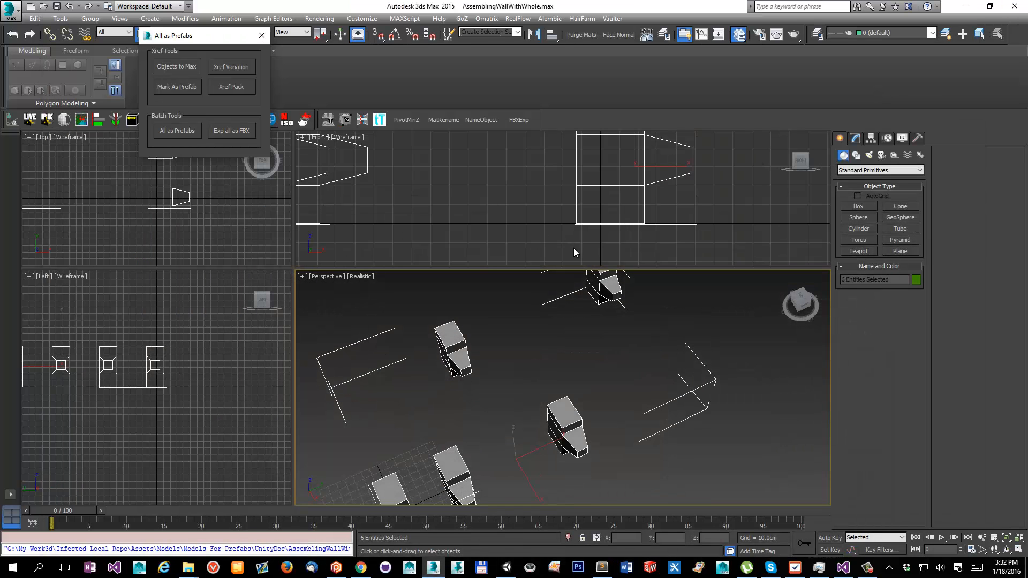
pyautogui.click(526, 418)
pyautogui.click(467, 365)
pyautogui.moveTo(467, 365); pyautogui.dragTo(509, 412)
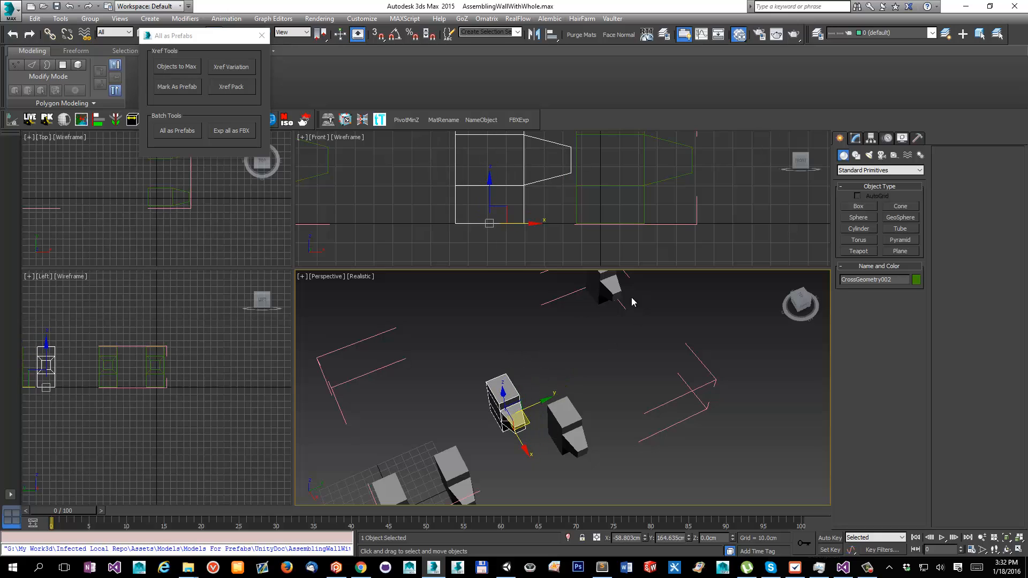
pyautogui.click(616, 294)
pyautogui.moveTo(621, 298); pyautogui.dragTo(611, 377)
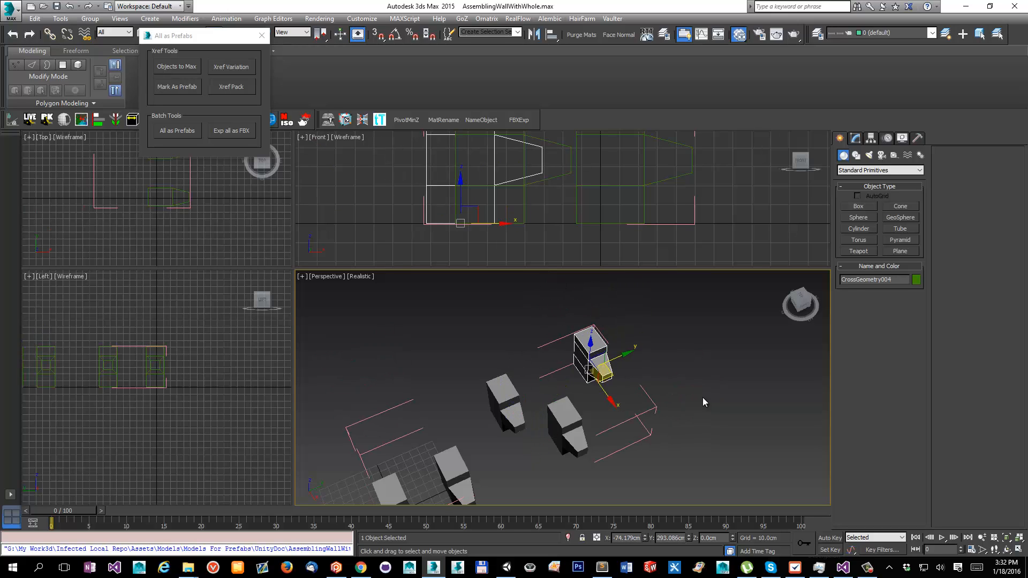
# Step: Export the AssemblingWallWithWhole group over the existing file, and run the manual prefab import in Unity
pyautogui.moveTo(702, 397); pyautogui.dragTo(627, 428)
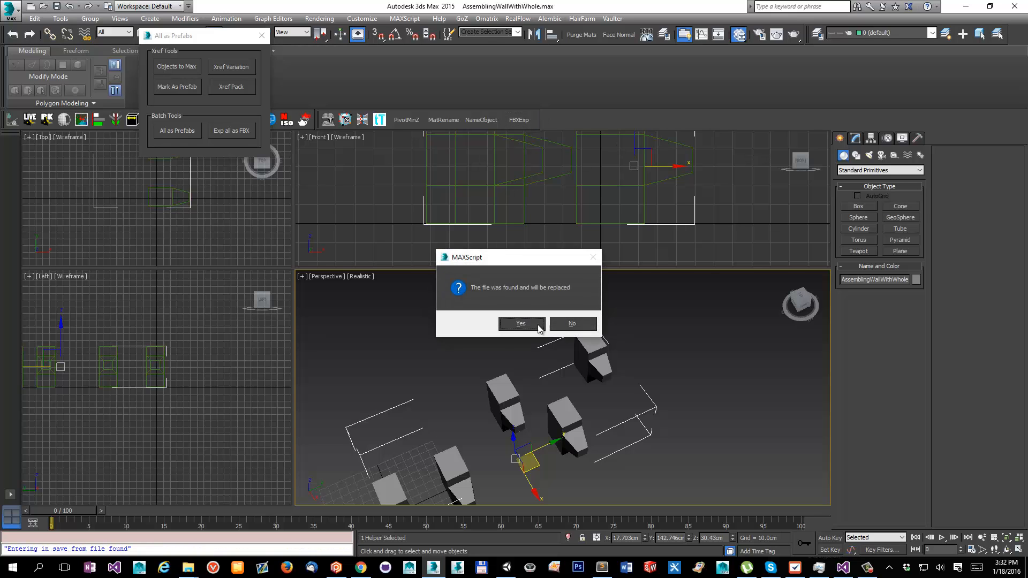
pyautogui.click(523, 325)
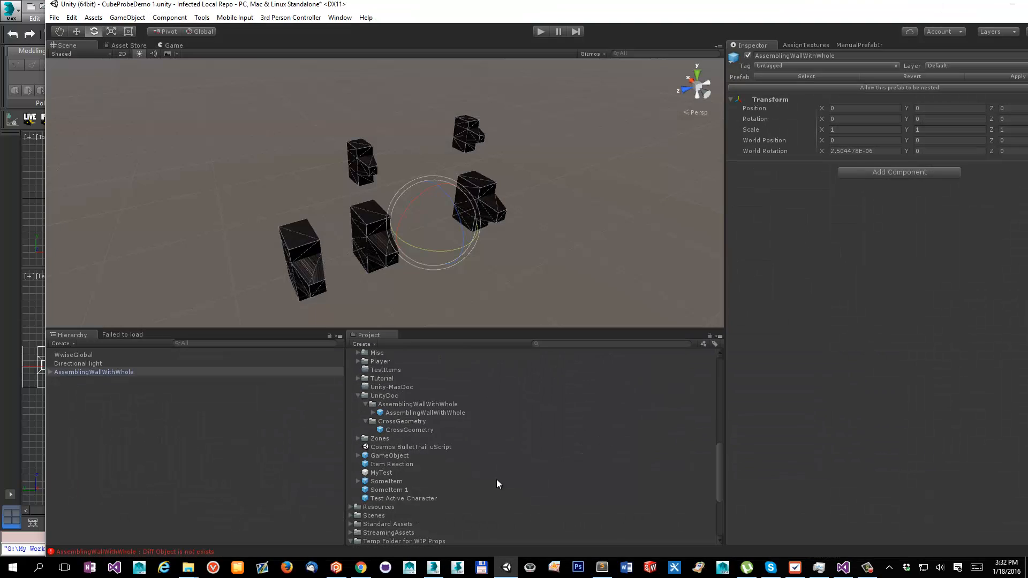
pyautogui.click(851, 45)
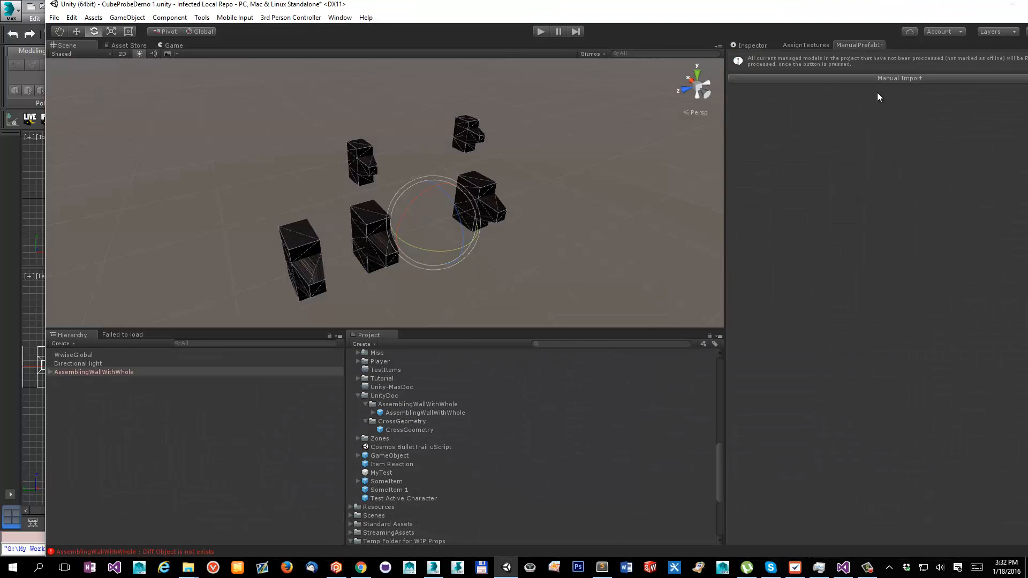
pyautogui.moveTo(463, 197); pyautogui.dragTo(415, 259, button='right')
pyautogui.press('w')
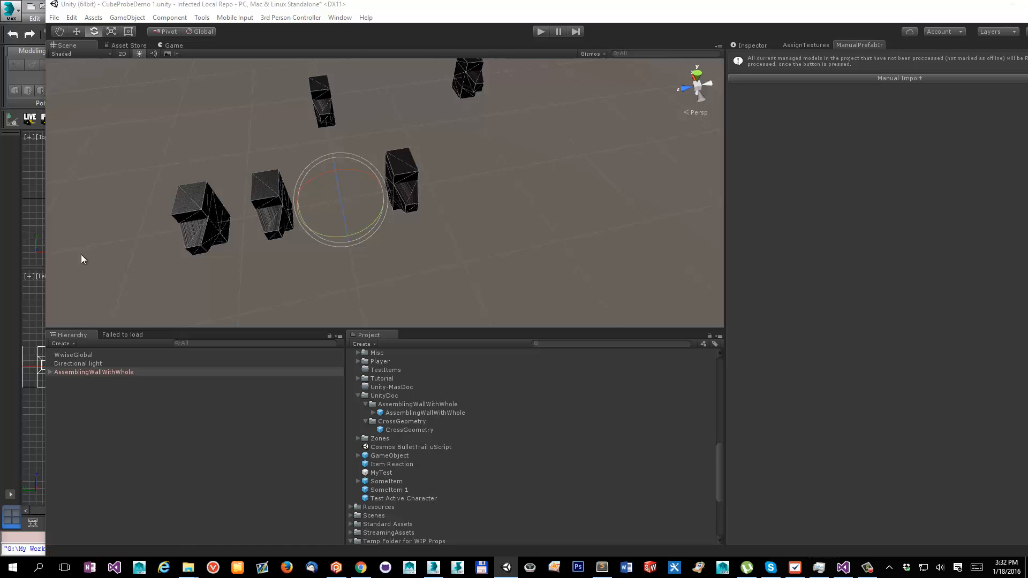
# Step: Preview the reimported AssemblingWallWithWhole prefab in the Inspector and delete its outdated instance from the scene
pyautogui.click(419, 413)
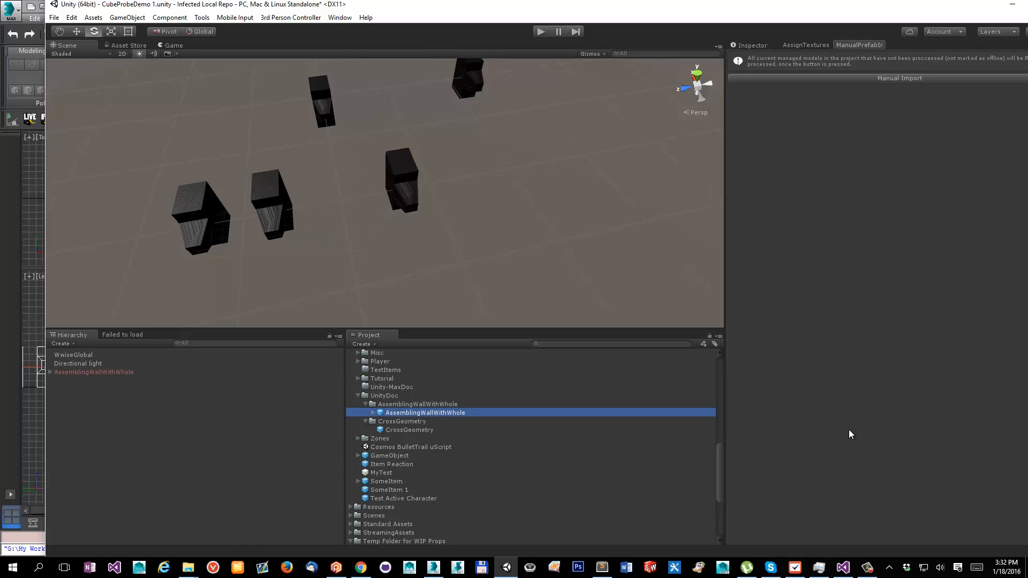
pyautogui.click(762, 48)
pyautogui.moveTo(910, 385); pyautogui.dragTo(737, 446)
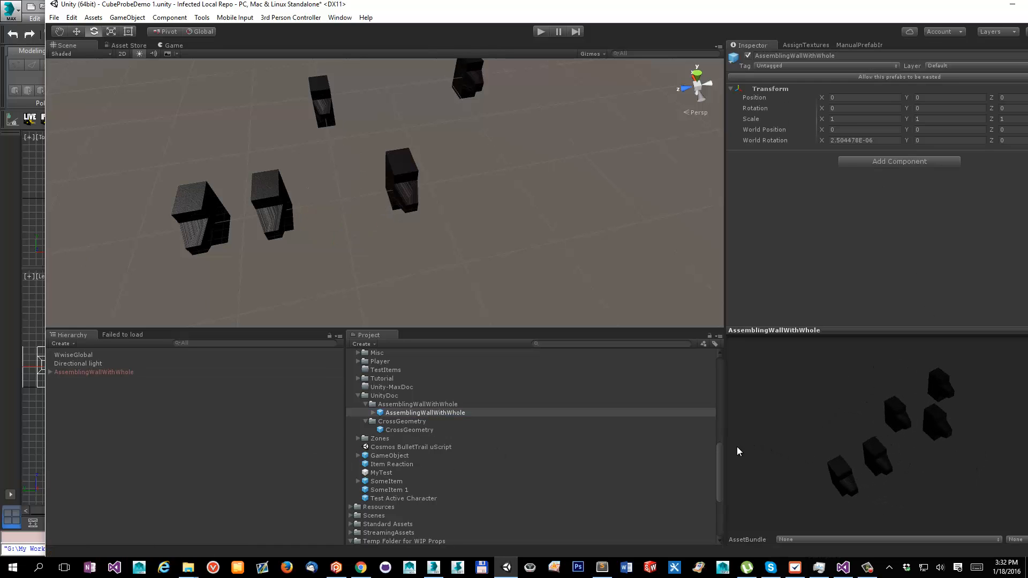
pyautogui.click(86, 374)
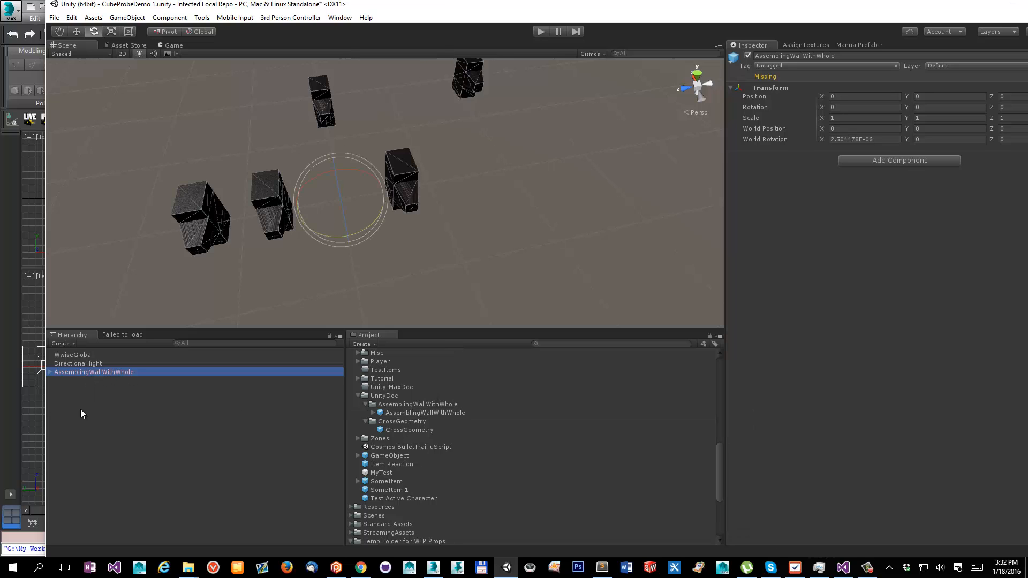
pyautogui.press('Delete')
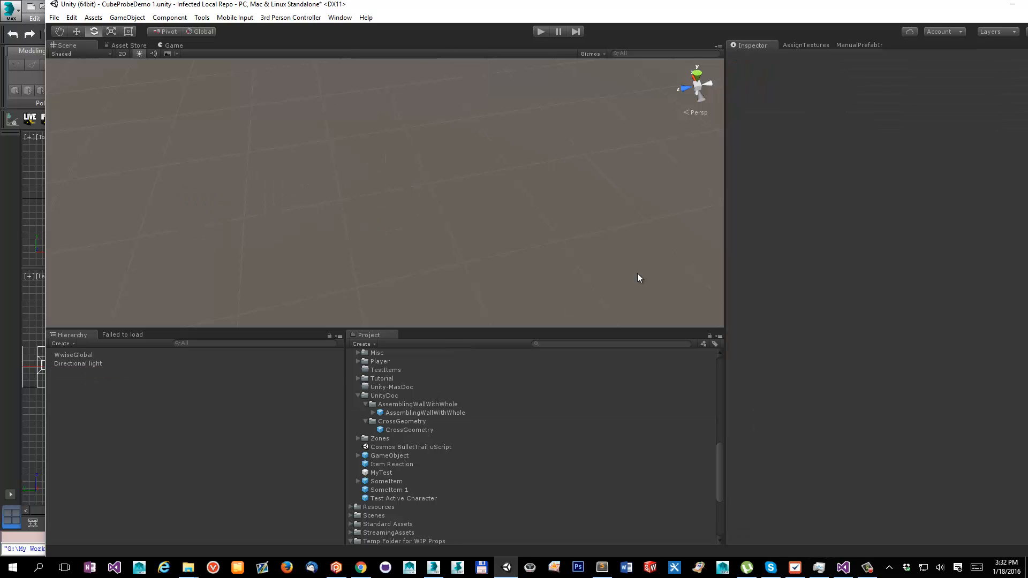
# Step: Switch to 3ds Max and move CrossGeometry002 along Y toward the two objects near the grid origin
pyautogui.click(1012, 4)
pyautogui.keyDown('alt'); pyautogui.moveTo(574, 420); pyautogui.dragTo(690, 454, button='middle'); pyautogui.keyUp('alt')
pyautogui.click(633, 355)
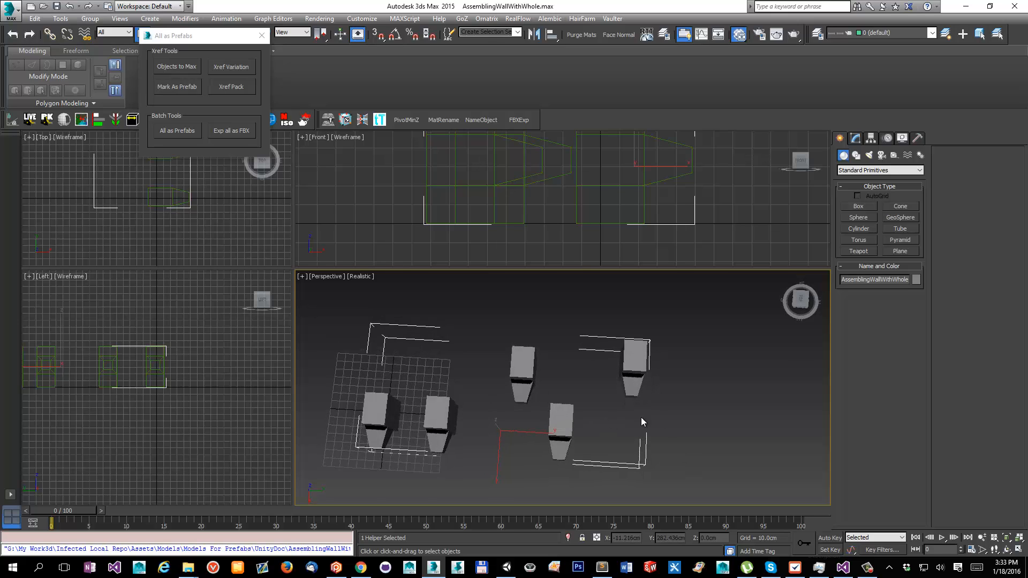
pyautogui.keyDown('alt'); pyautogui.moveTo(641, 417); pyautogui.dragTo(695, 429, button='middle'); pyautogui.keyUp('alt')
pyautogui.click(518, 370)
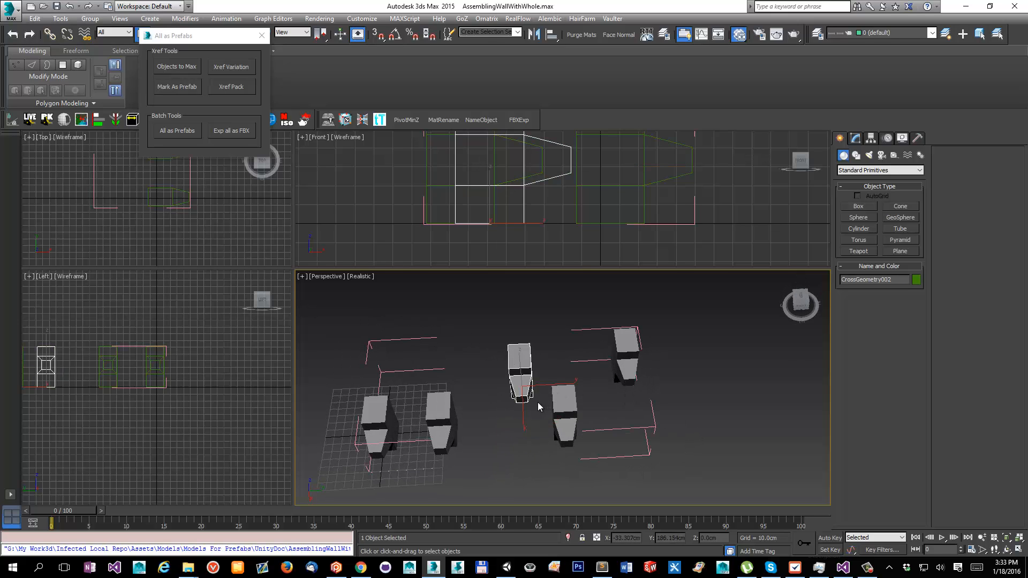
pyautogui.press('w')
pyautogui.moveTo(519, 374); pyautogui.dragTo(468, 375)
# Step: Shift the farthest CrossGeometry object slightly and move CrossGeometry003 along Y closer to the other objects
pyautogui.click(637, 372)
pyautogui.moveTo(634, 375)
pyautogui.mouseDown()
pyautogui.moveTo(585, 378)
pyautogui.moveTo(636, 379)
pyautogui.mouseUp()
pyautogui.click(526, 429)
pyautogui.click(563, 413)
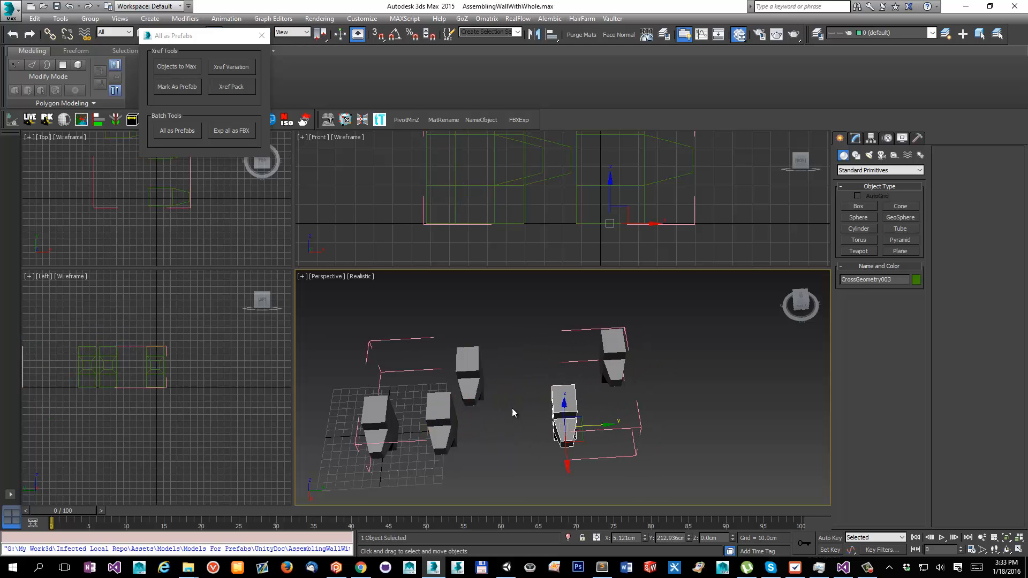
pyautogui.moveTo(512, 408)
pyautogui.keyDown('alt'); pyautogui.mouseDown(button='middle')
pyautogui.moveTo(522, 436)
pyautogui.moveTo(518, 405)
pyautogui.mouseUp(button='middle'); pyautogui.keyUp('alt')
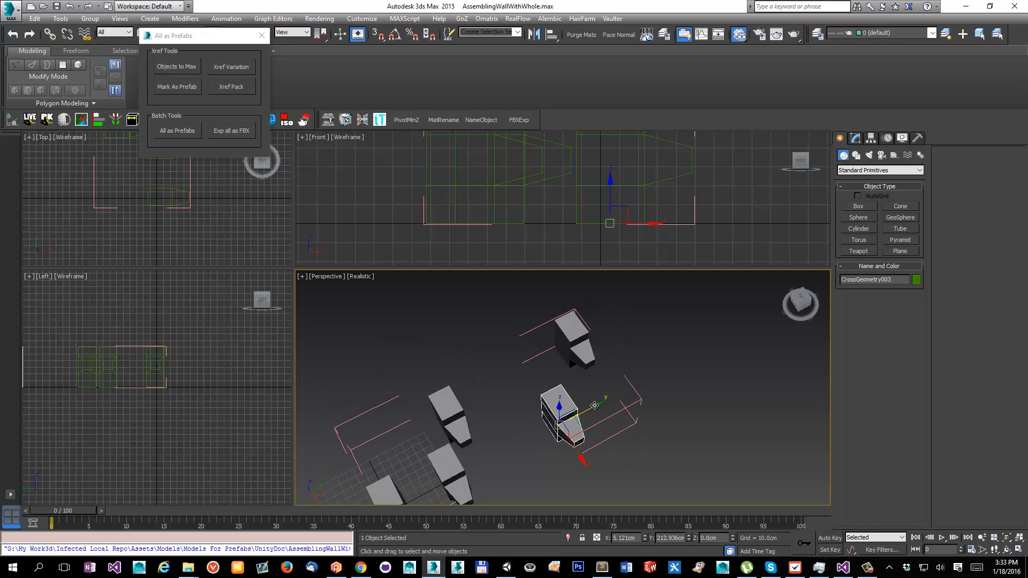
pyautogui.moveTo(593, 406); pyautogui.dragTo(573, 414)
# Step: Select the AssemblingWallWithWhole group helper
pyautogui.keyDown('alt'); pyautogui.moveTo(519, 442); pyautogui.dragTo(668, 423, button='middle'); pyautogui.keyUp('alt')
pyautogui.click(708, 349)
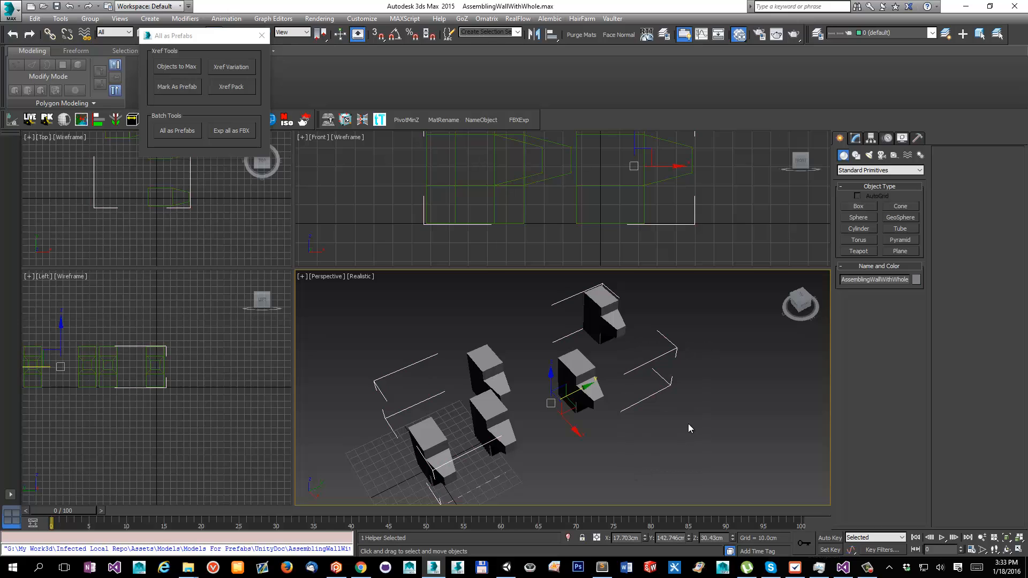